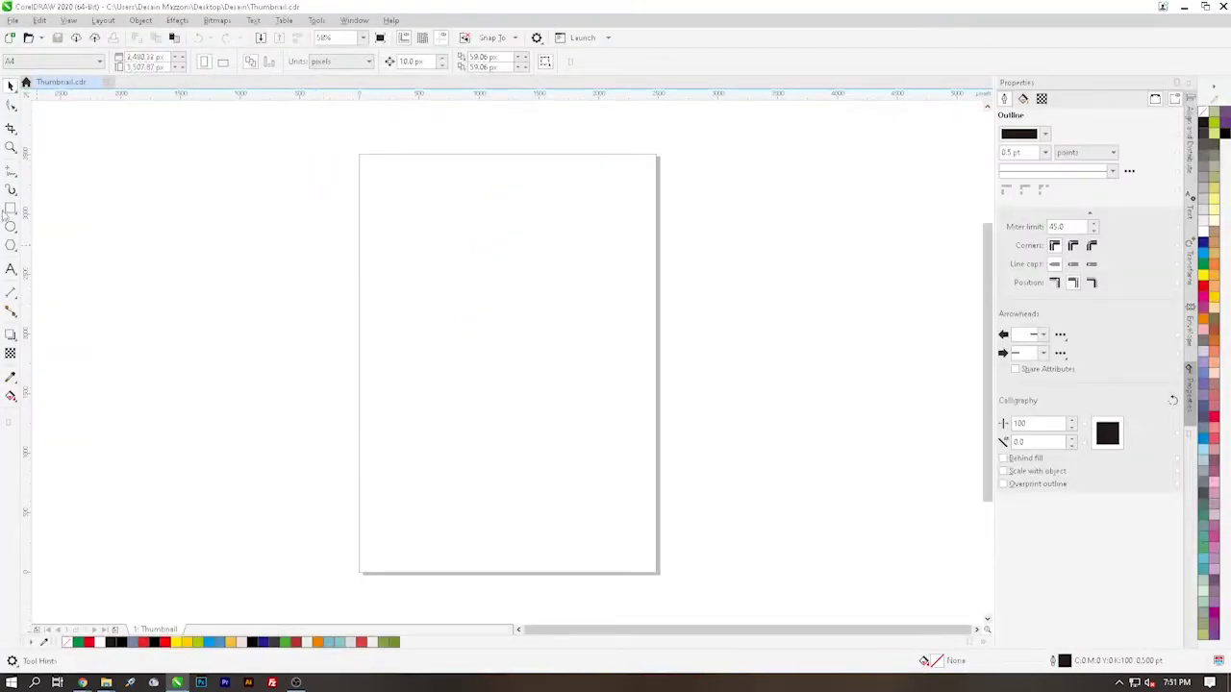
Draw a rectangle on the page and set its size to 1280 × 720 px
{"action": "left_click", "coordinate": [11, 209]}
{"action": "left_click_drag", "start_coordinate": [414, 293], "coordinate": [587, 385]}
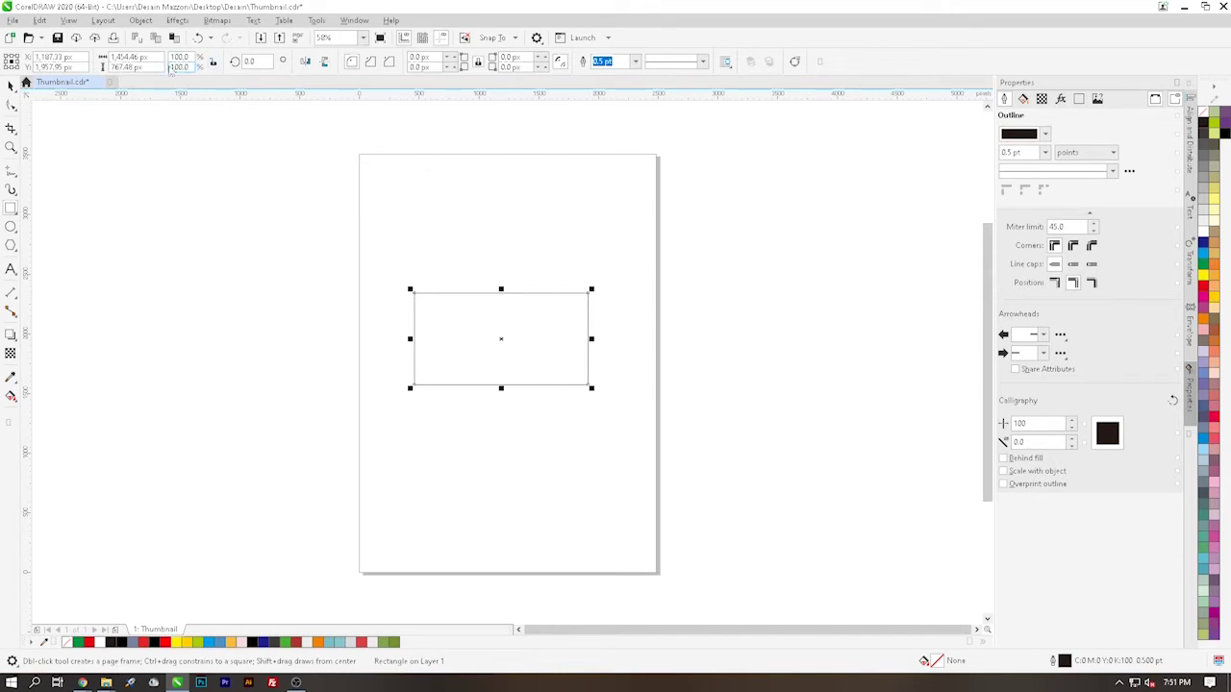
{"action": "left_click", "coordinate": [144, 58]}
{"action": "type", "text": "1280"}
{"action": "key", "text": "Return"}
{"action": "left_click", "coordinate": [136, 68]}
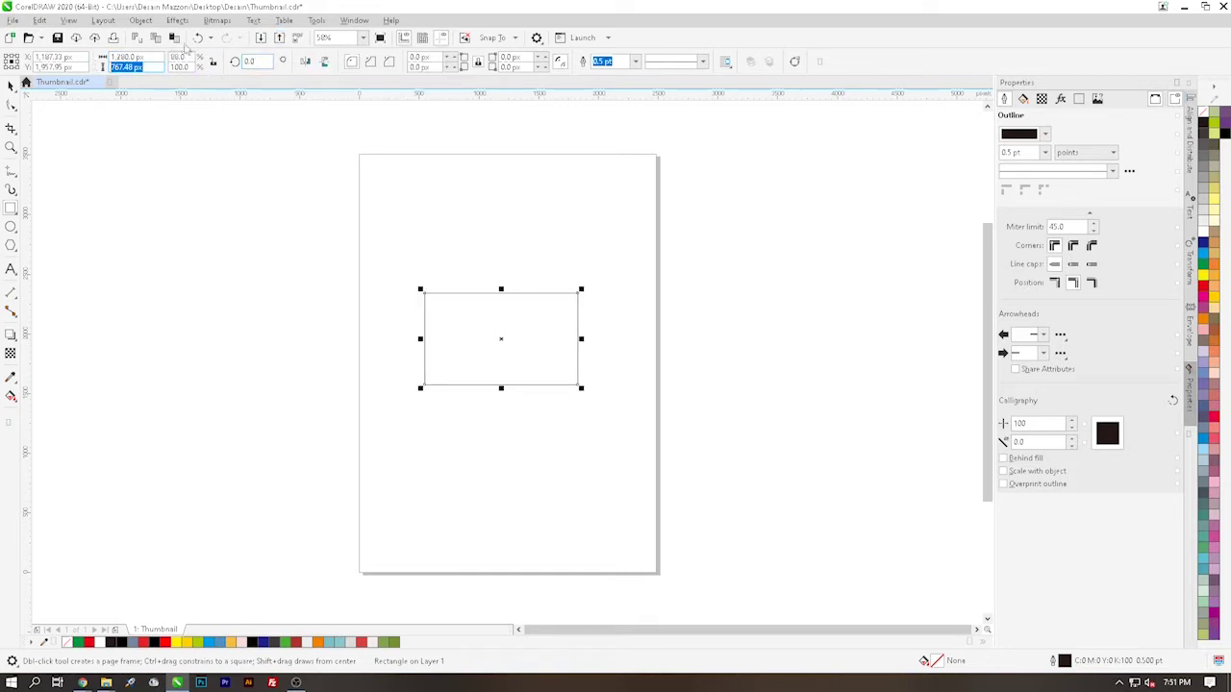
{"action": "type", "text": "720"}
{"action": "key", "text": "Return"}
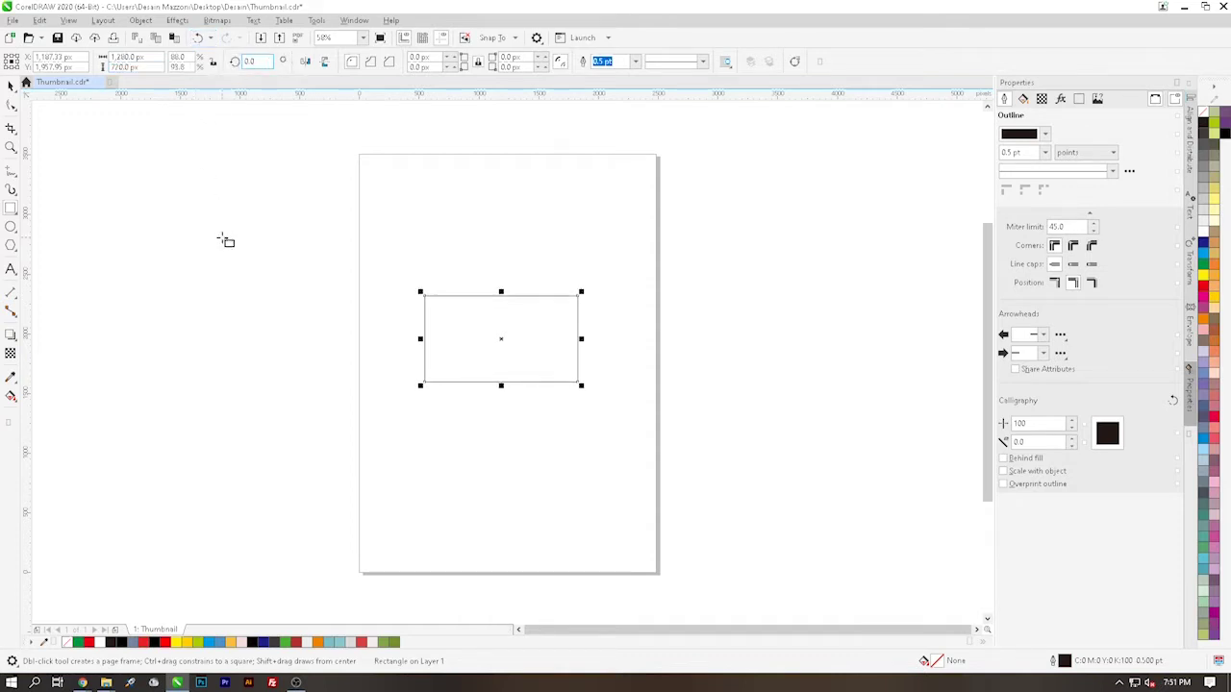
Centre the 1280 × 720 px rectangle on the page
{"action": "left_click", "coordinate": [10, 85]}
{"action": "left_click", "coordinate": [272, 256]}
{"action": "left_click", "coordinate": [479, 347]}
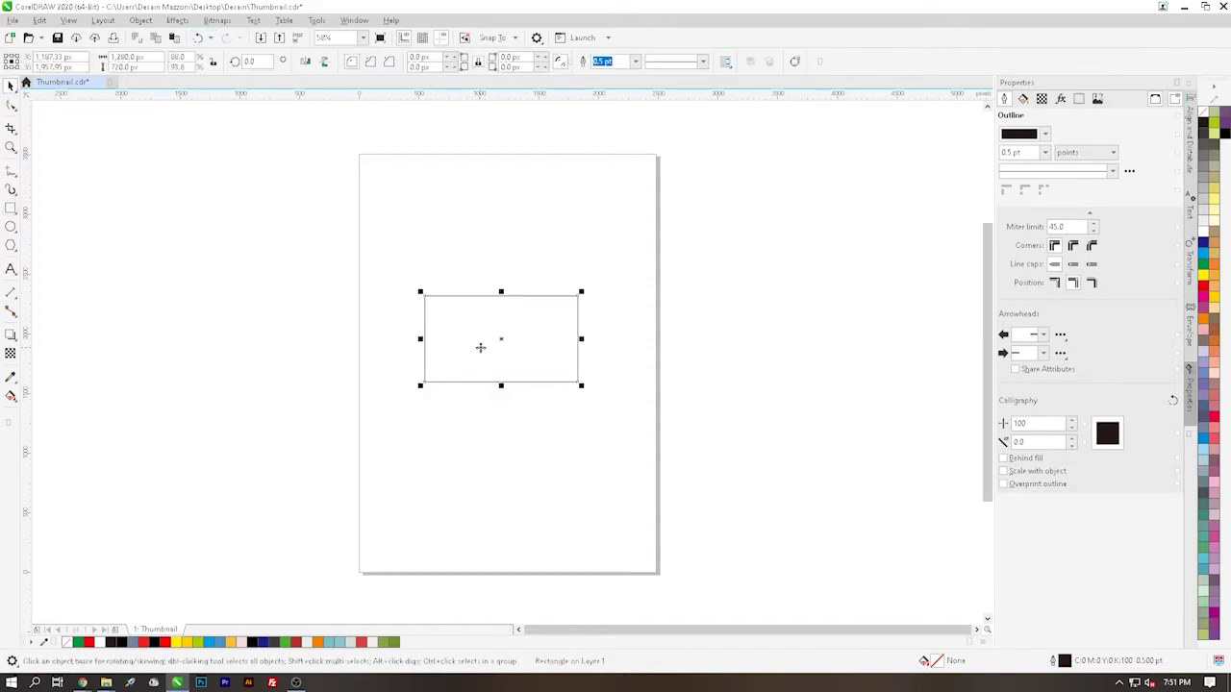
{"action": "key", "text": "p"}
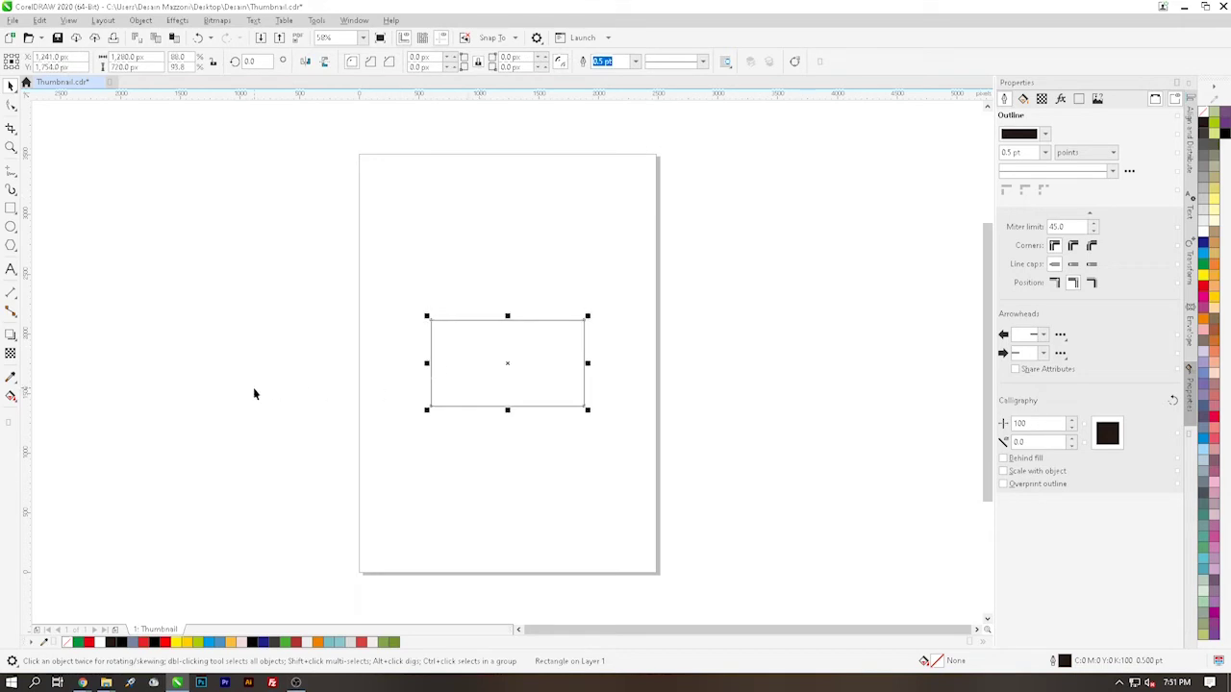
{"action": "left_click", "coordinate": [253, 394]}
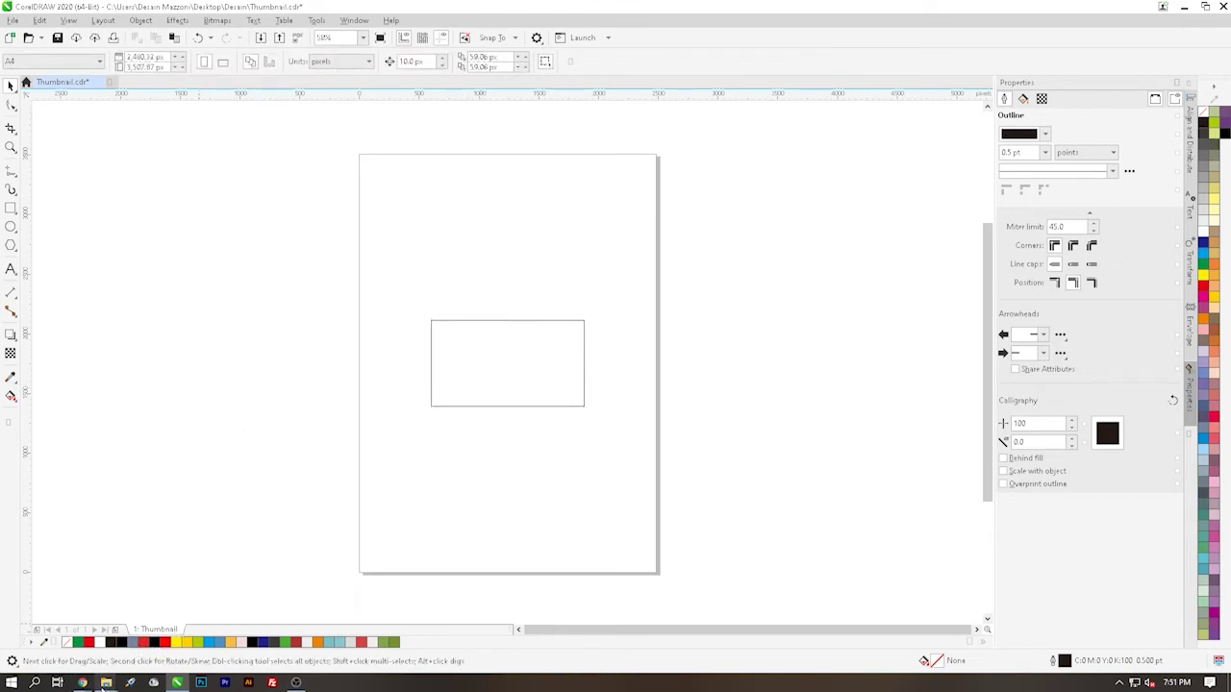
Switch to the Desain folder in File Explorer and bring Gambar.jpg into the CorelDRAW page
{"action": "key", "text": "alt+Tab"}
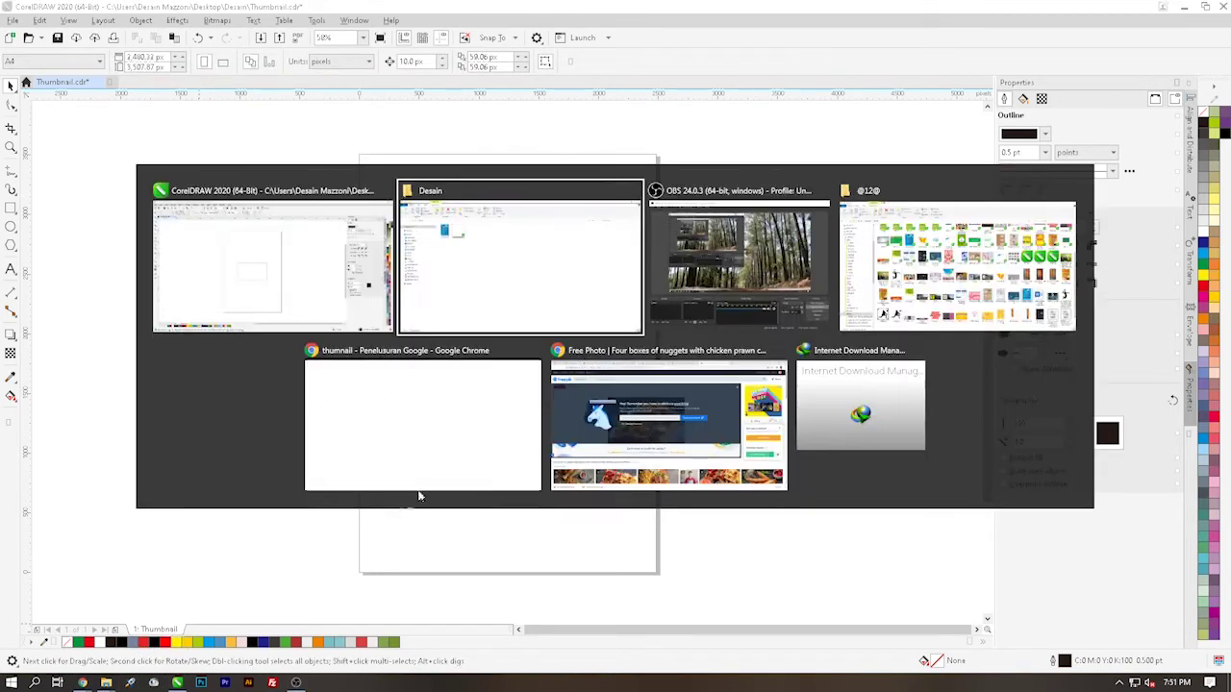
{"action": "left_click", "coordinate": [474, 287]}
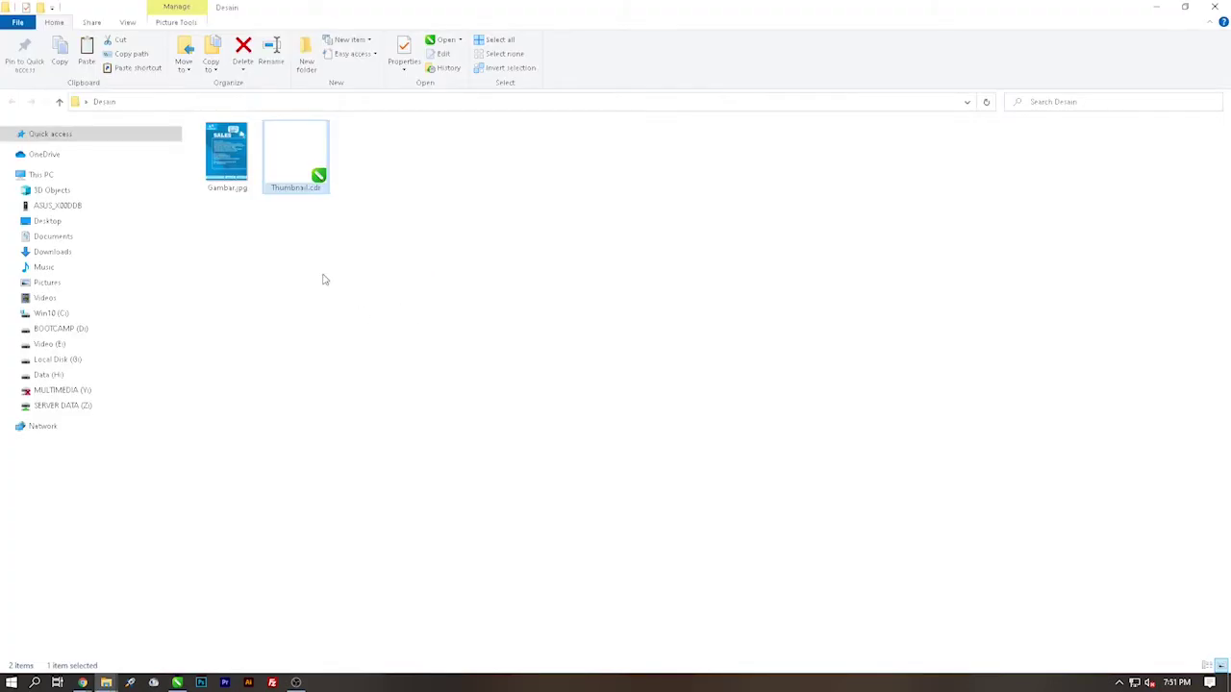
{"action": "left_click_drag", "start_coordinate": [229, 171], "coordinate": [333, 437]}
{"action": "scroll", "coordinate": [333, 443], "scroll_direction": "down", "scroll_amount": 3}
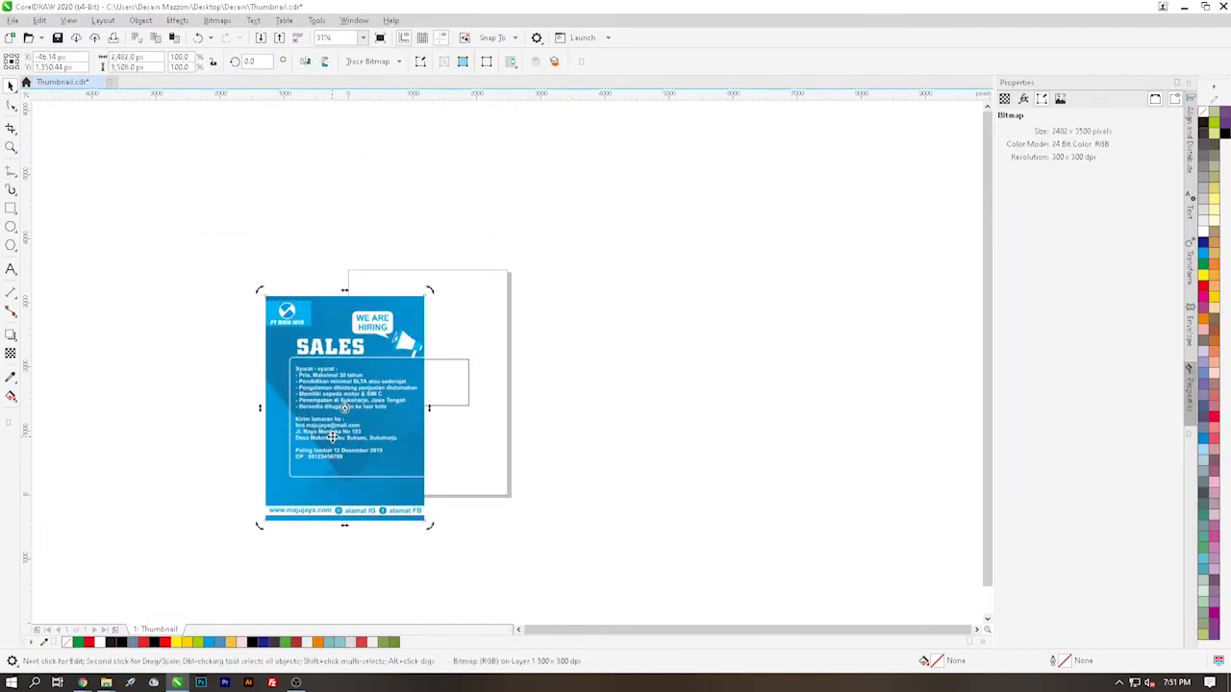
Shrink the poster image to about 400 × 565 px and fit it inside the left part of the rectangle
{"action": "left_click", "coordinate": [432, 503]}
{"action": "left_click", "coordinate": [426, 508]}
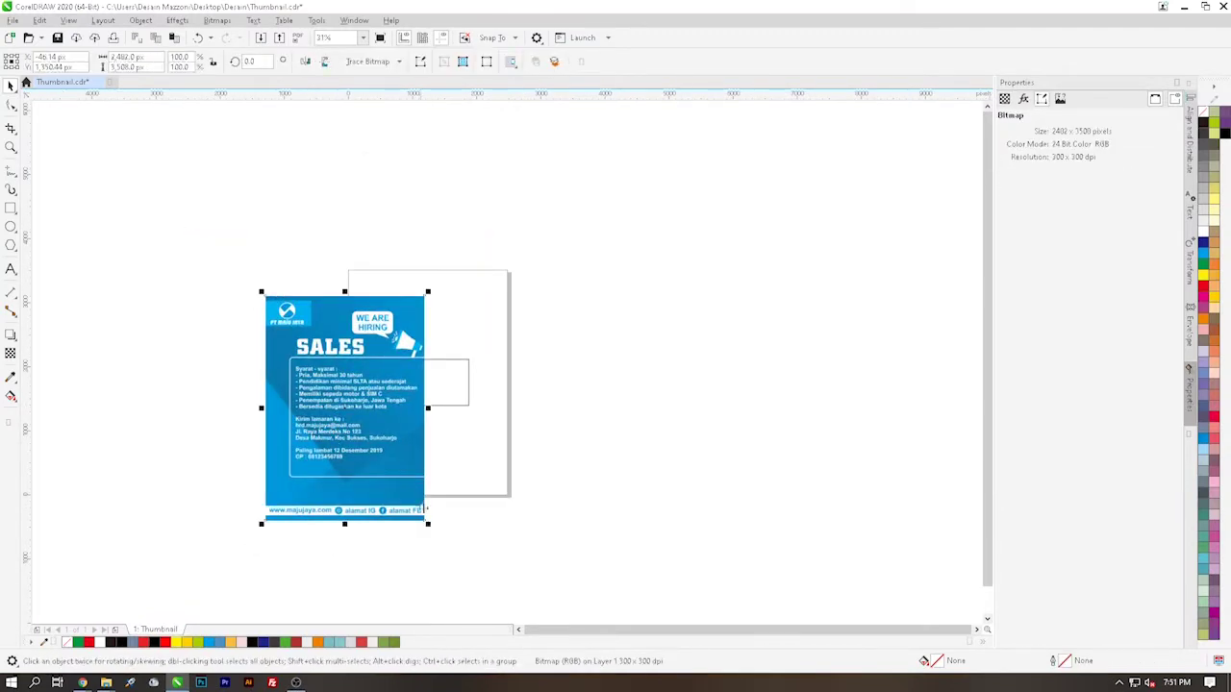
{"action": "left_click_drag", "start_coordinate": [431, 527], "coordinate": [492, 370]}
{"action": "scroll", "coordinate": [359, 408], "scroll_direction": "up", "scroll_amount": 2}
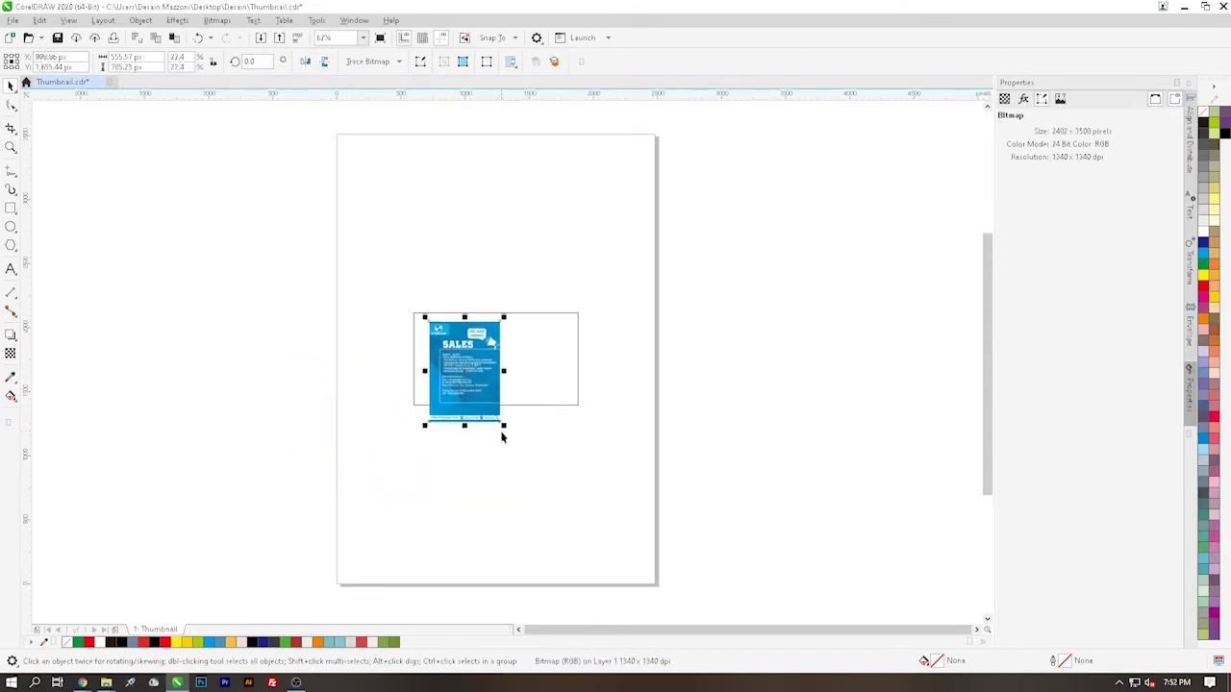
{"action": "left_click_drag", "start_coordinate": [503, 425], "coordinate": [435, 353]}
{"action": "scroll", "coordinate": [495, 367], "scroll_direction": "up", "scroll_amount": 2}
Tilt the poster clockwise to a rotation angle of about 348.9° and scale it slightly up to 16.7%, keeping it inside the rectangle
{"action": "left_click", "coordinate": [442, 354]}
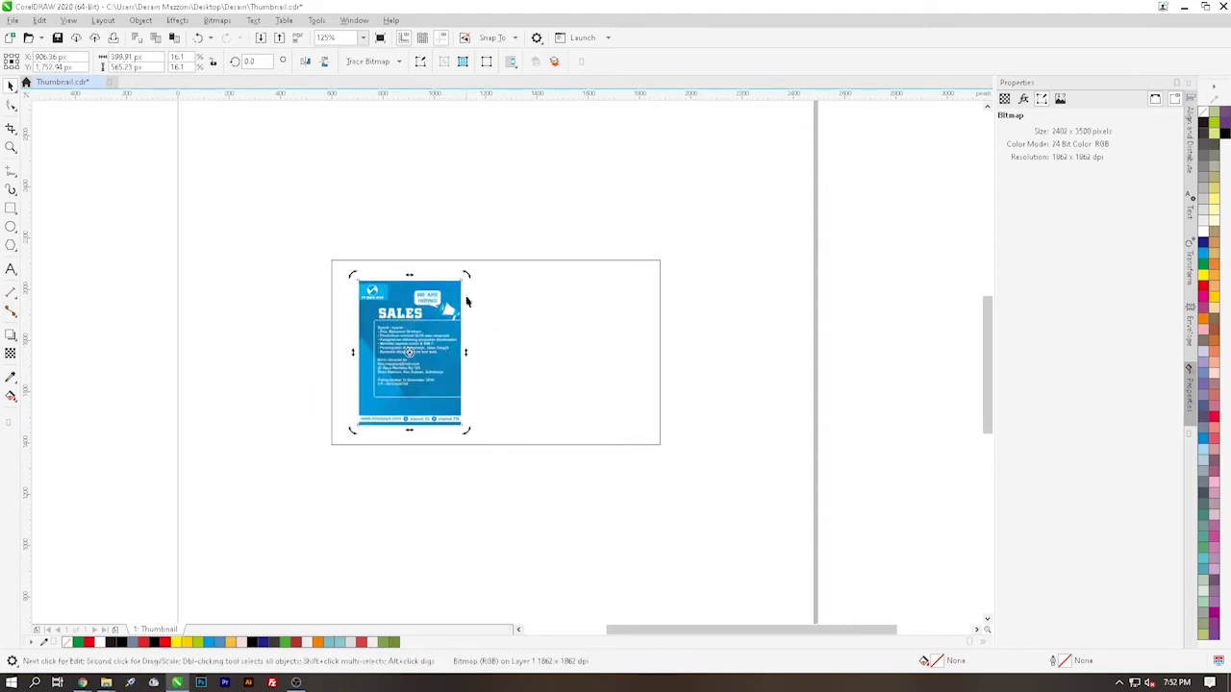
{"action": "mouse_move", "coordinate": [465, 276]}
{"action": "left_mouse_down"}
{"action": "mouse_move", "coordinate": [478, 286]}
{"action": "mouse_move", "coordinate": [484, 264]}
{"action": "left_mouse_up"}
{"action": "left_click", "coordinate": [470, 478]}
{"action": "left_click", "coordinate": [470, 298]}
{"action": "left_click", "coordinate": [432, 494]}
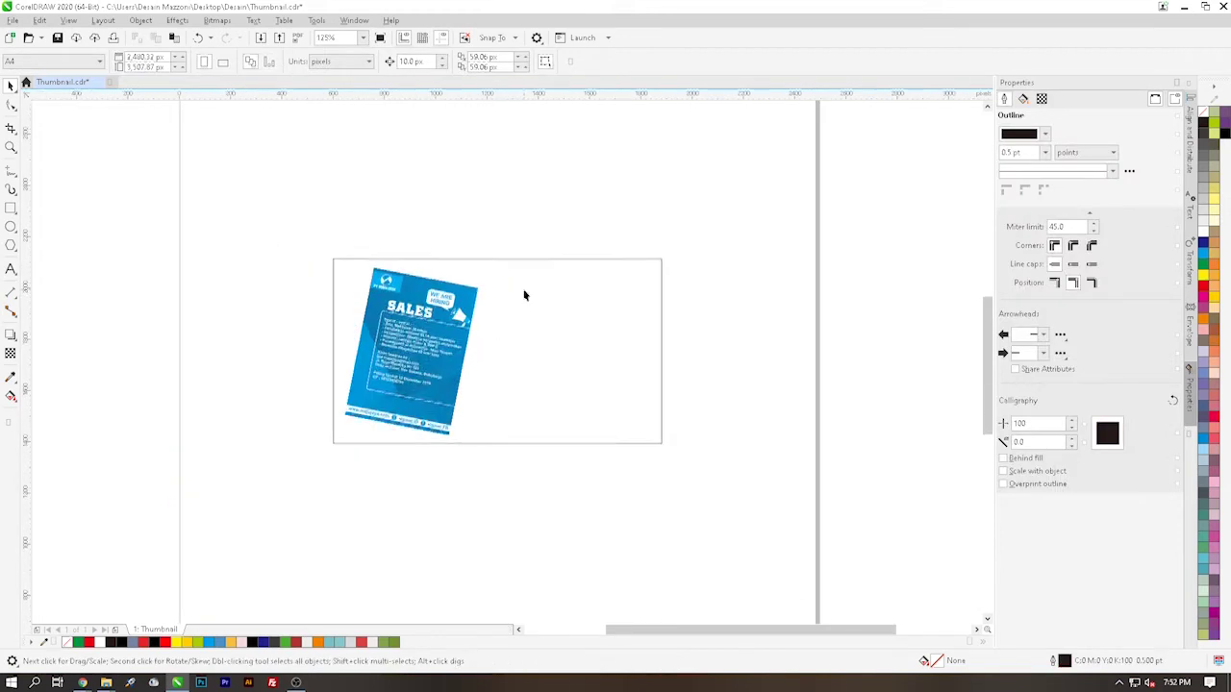
{"action": "left_click", "coordinate": [410, 330]}
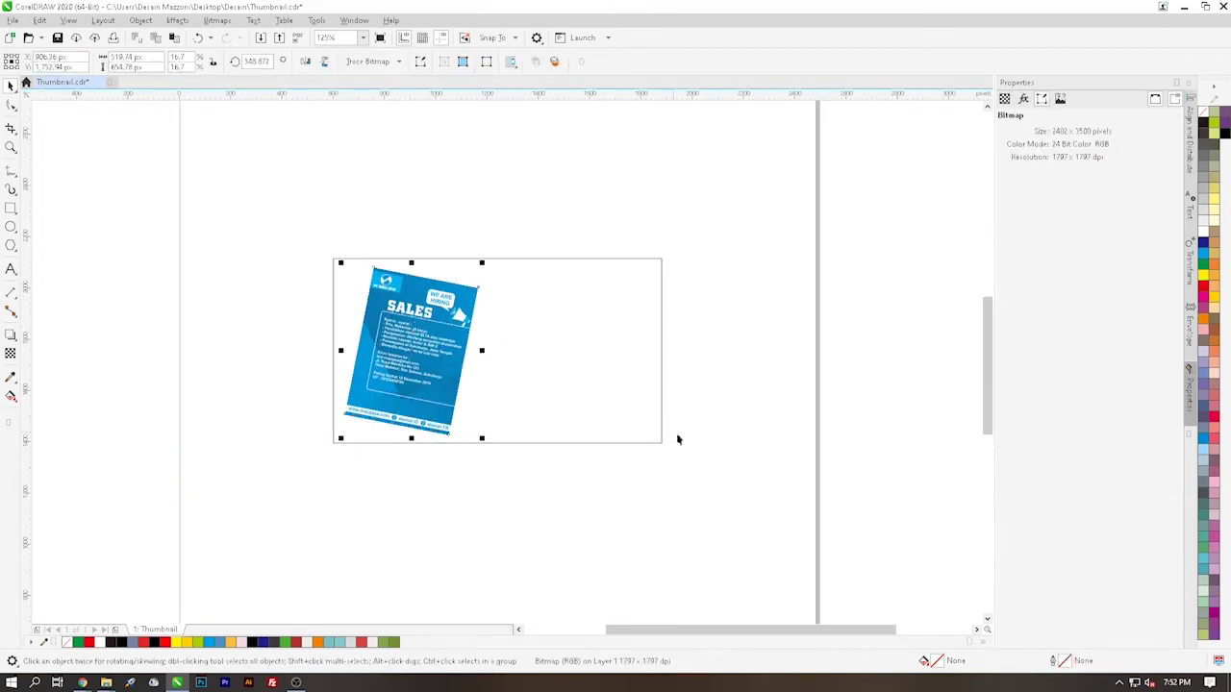
{"action": "left_click", "coordinate": [132, 353]}
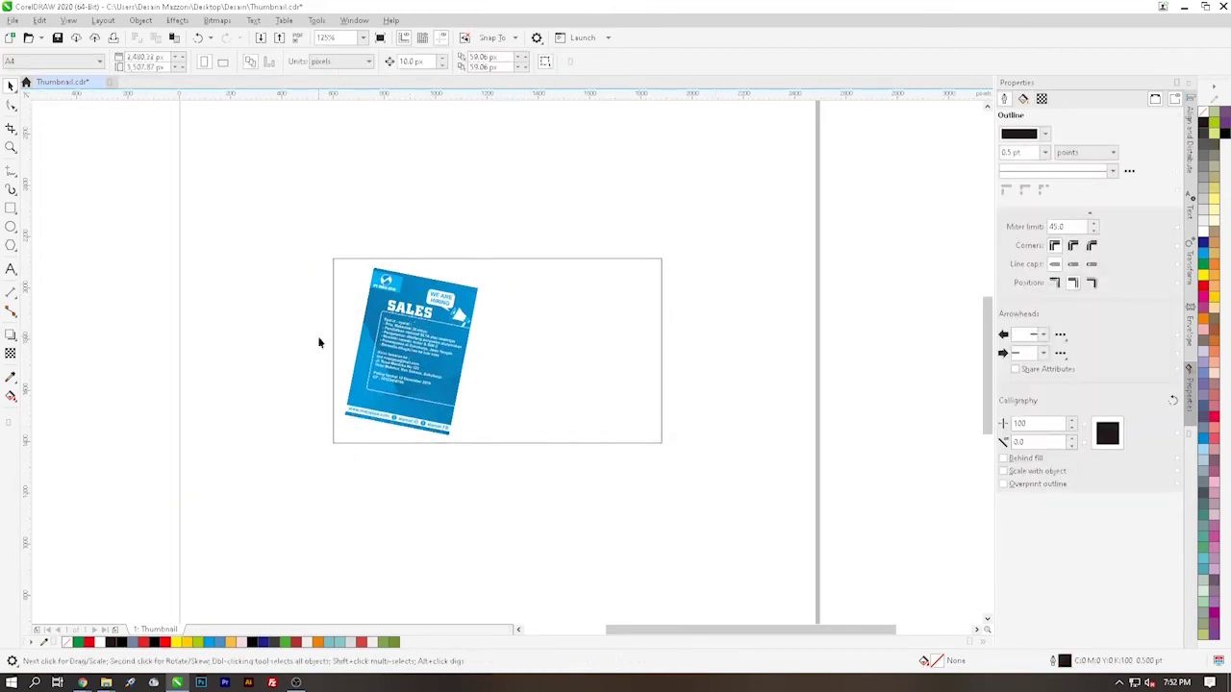
Add the three-line text DESAIN / LOWONGAN / PEKERJAAN and place it inside the rectangle beside the poster
{"action": "left_click_drag", "start_coordinate": [866, 633], "coordinate": [873, 633]}
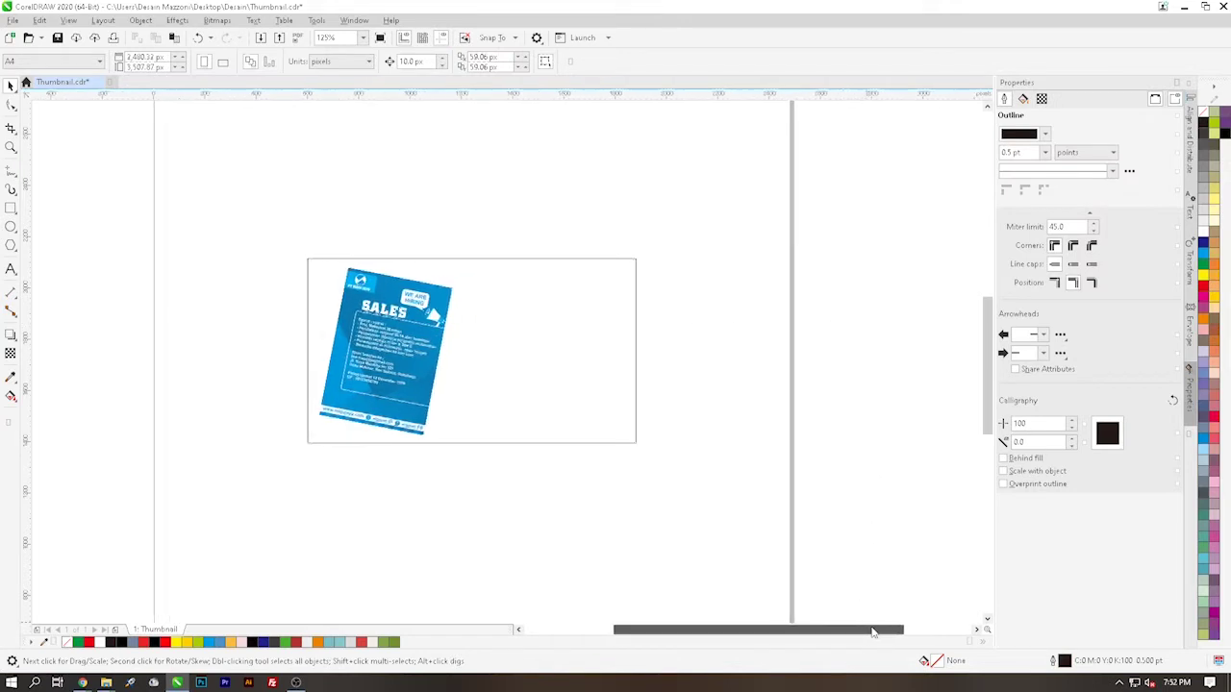
{"action": "left_click", "coordinate": [11, 271]}
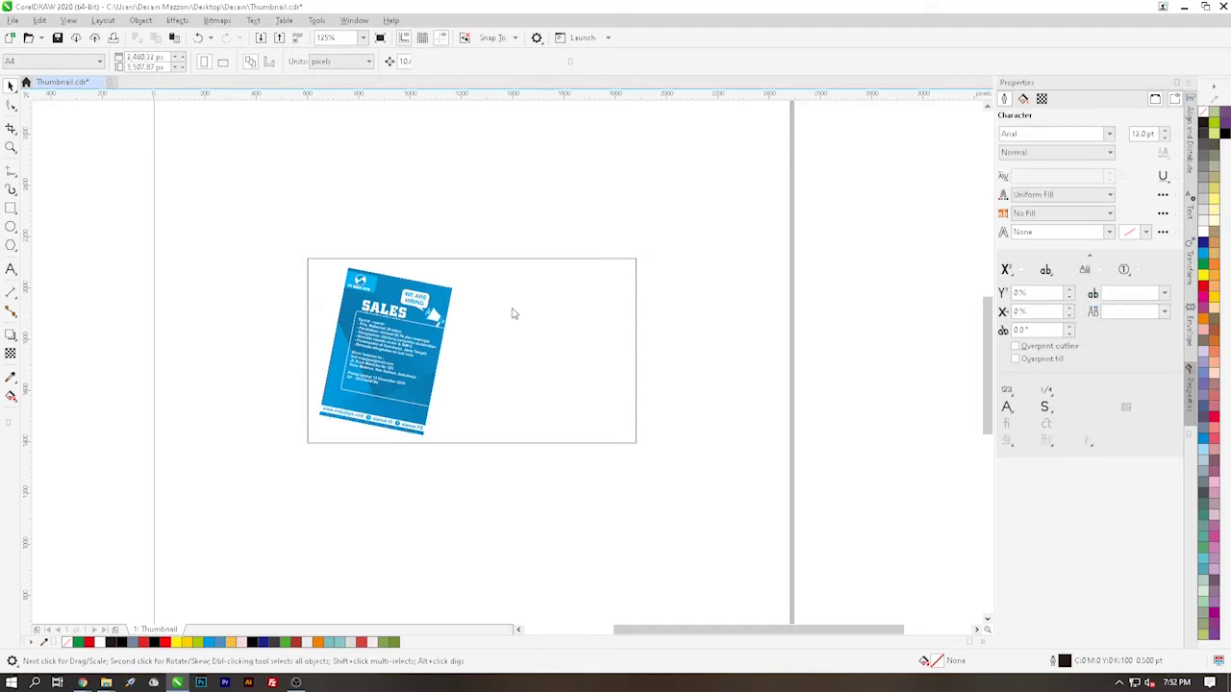
{"action": "left_click", "coordinate": [571, 304]}
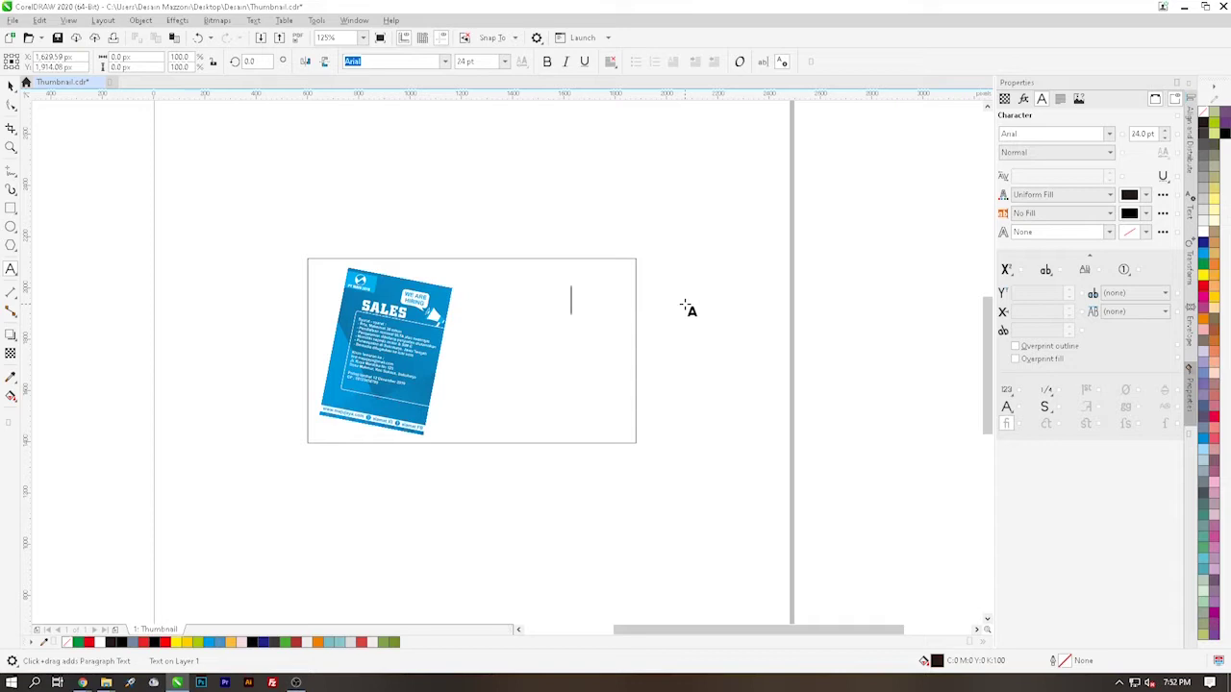
{"action": "type", "text": "DESAIN"}
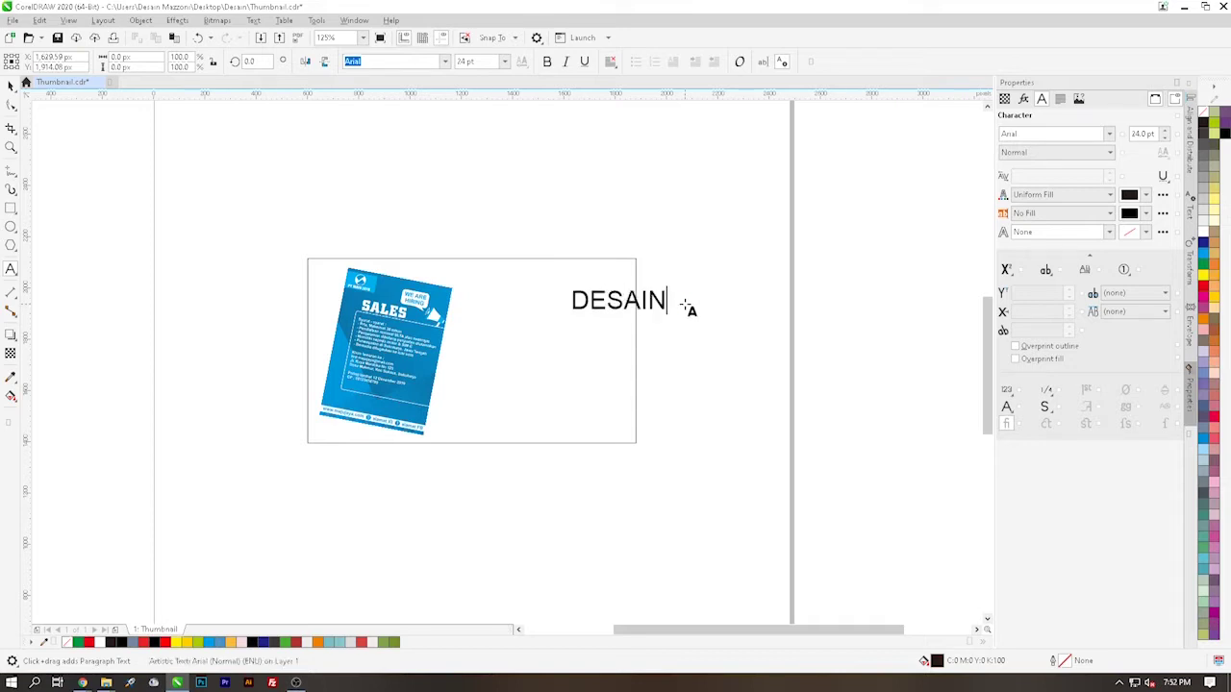
{"action": "key", "text": "Return"}
{"action": "type", "text": "LOWONGAN"}
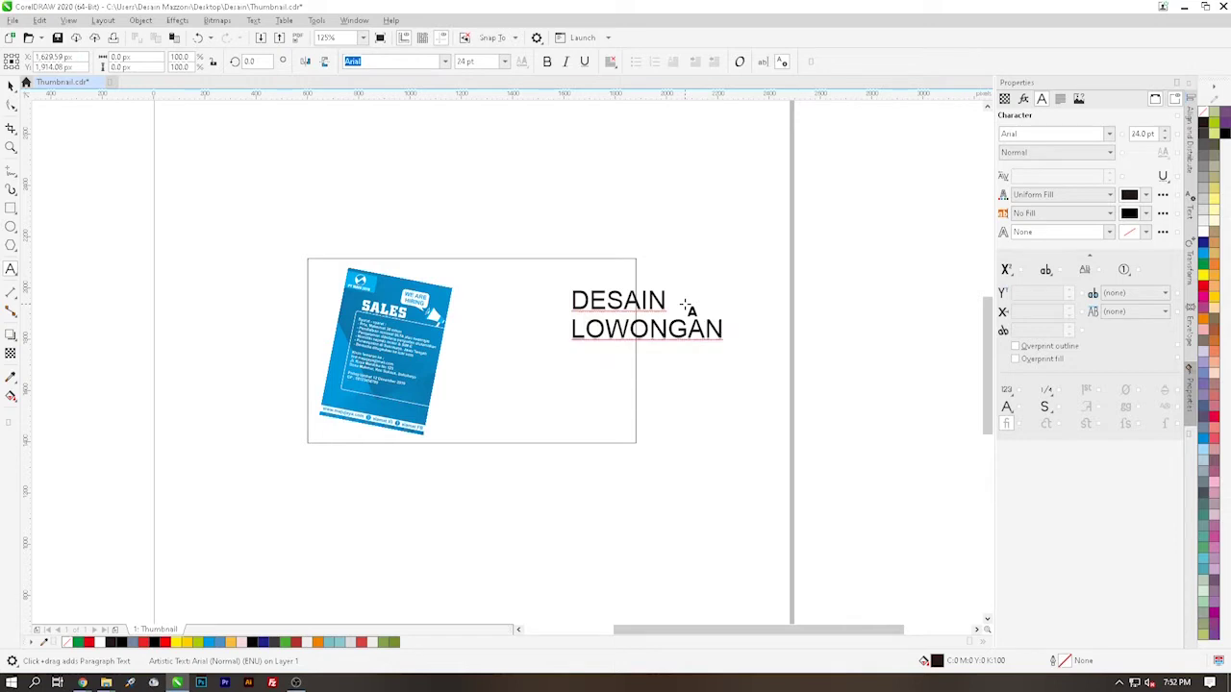
{"action": "key", "text": "BackSpace"}
{"action": "key", "text": "Return"}
{"action": "type", "text": "PEKERJAA"}
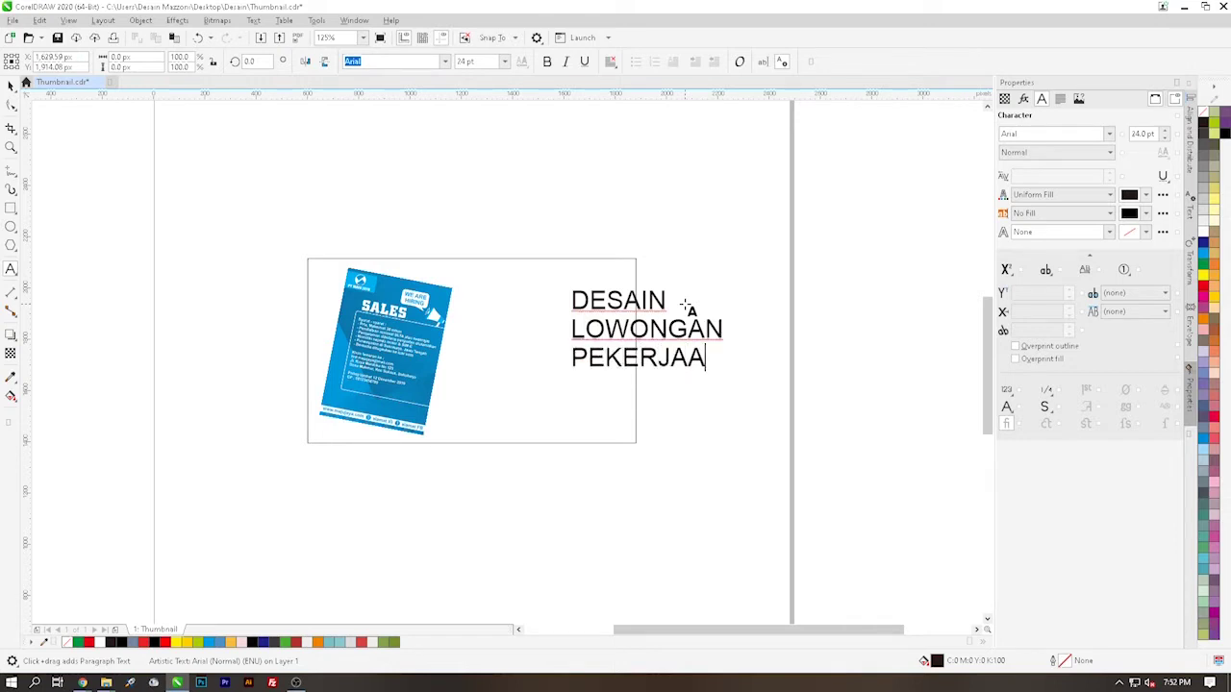
{"action": "type", "text": "N"}
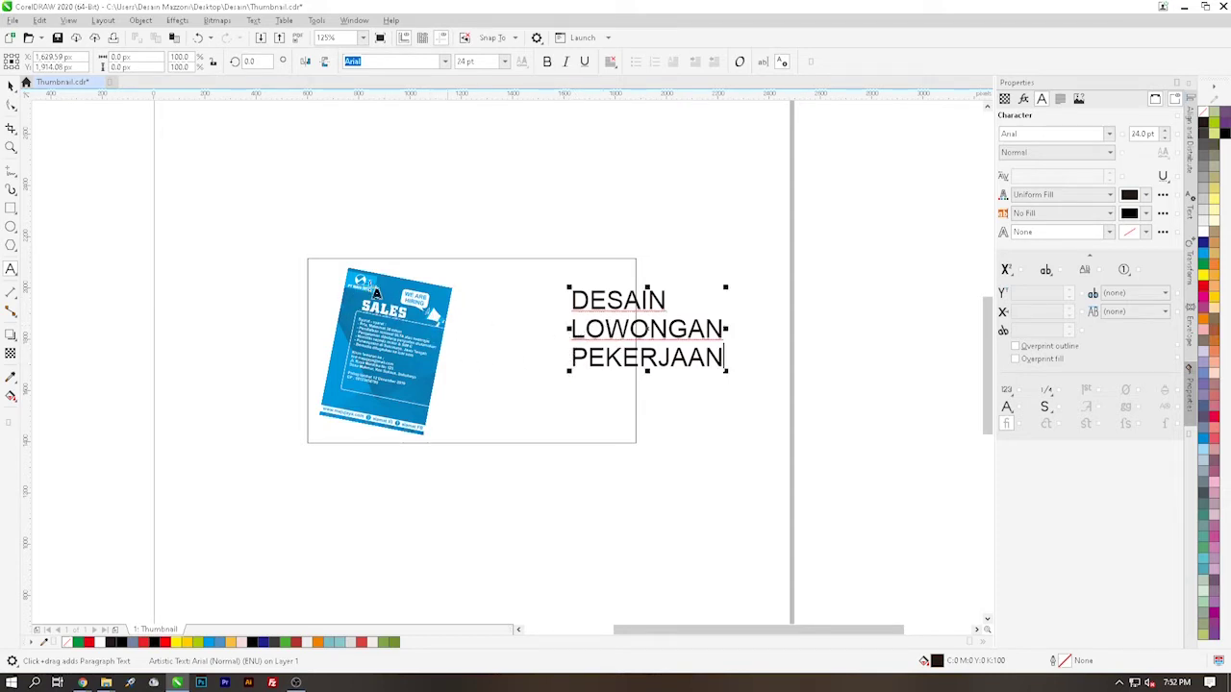
{"action": "left_click", "coordinate": [11, 84]}
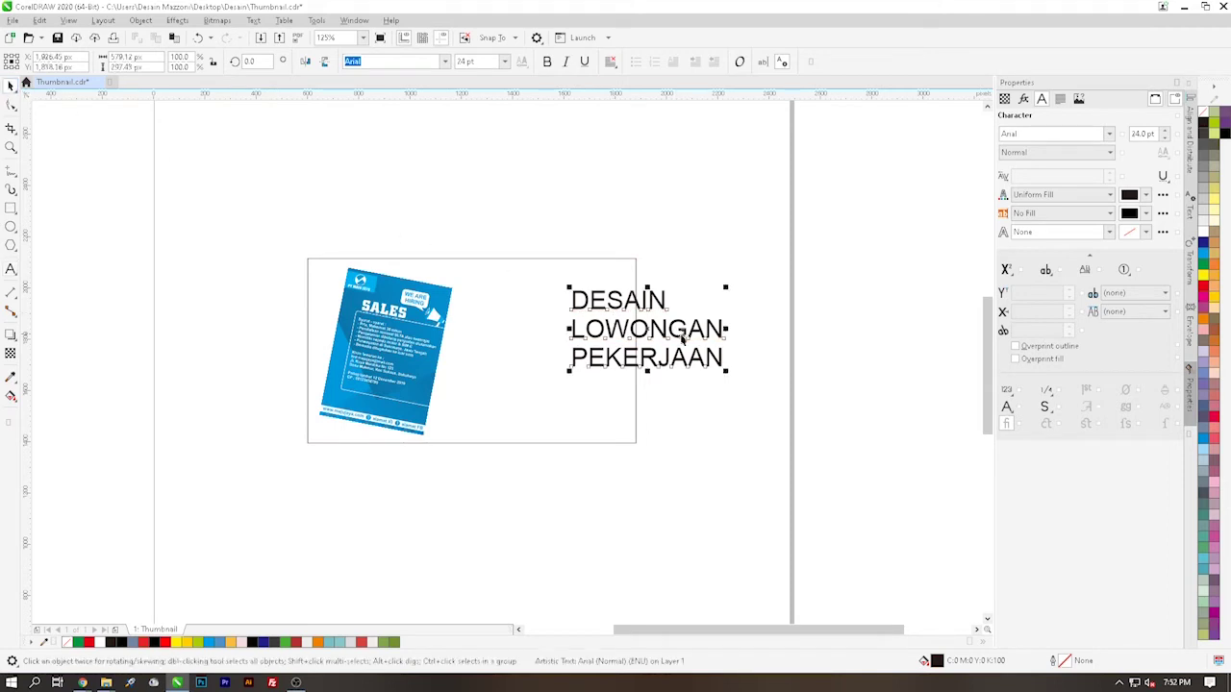
{"action": "left_click_drag", "start_coordinate": [687, 330], "coordinate": [592, 328]}
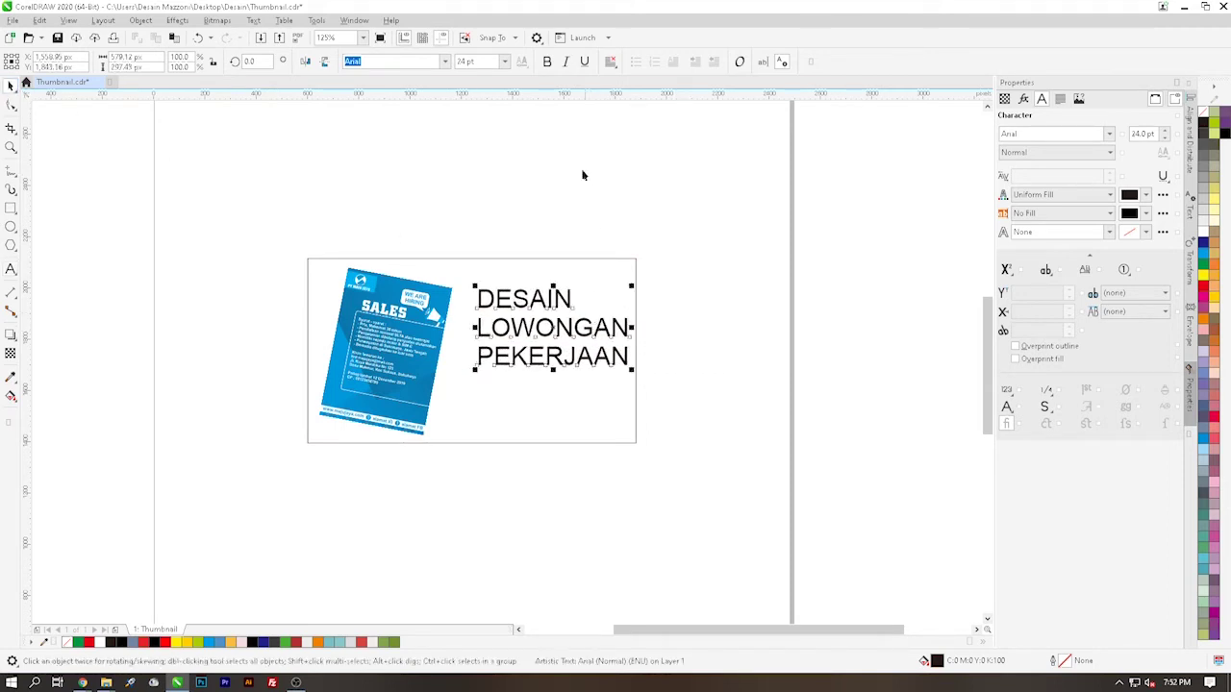
Set the font of the three-line text to Montserrat and make it bold
{"action": "type", "text": "M"}
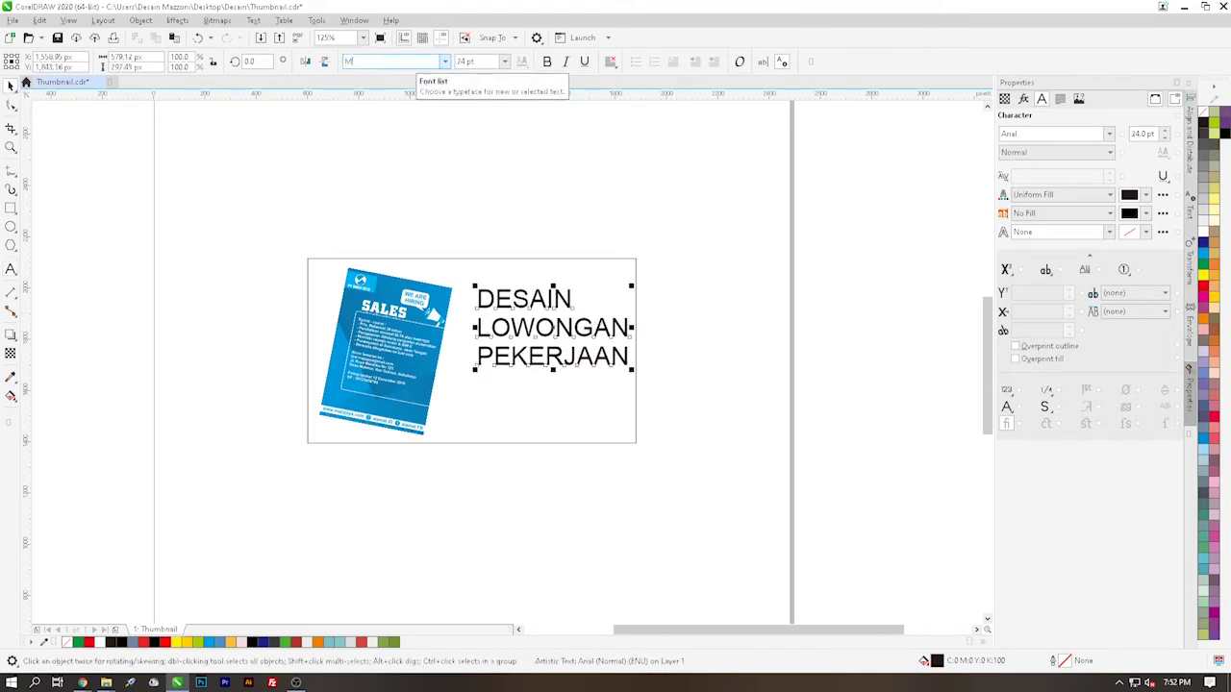
{"action": "type", "text": "ontserrat"}
{"action": "key", "text": "Return"}
{"action": "left_click", "coordinate": [546, 61]}
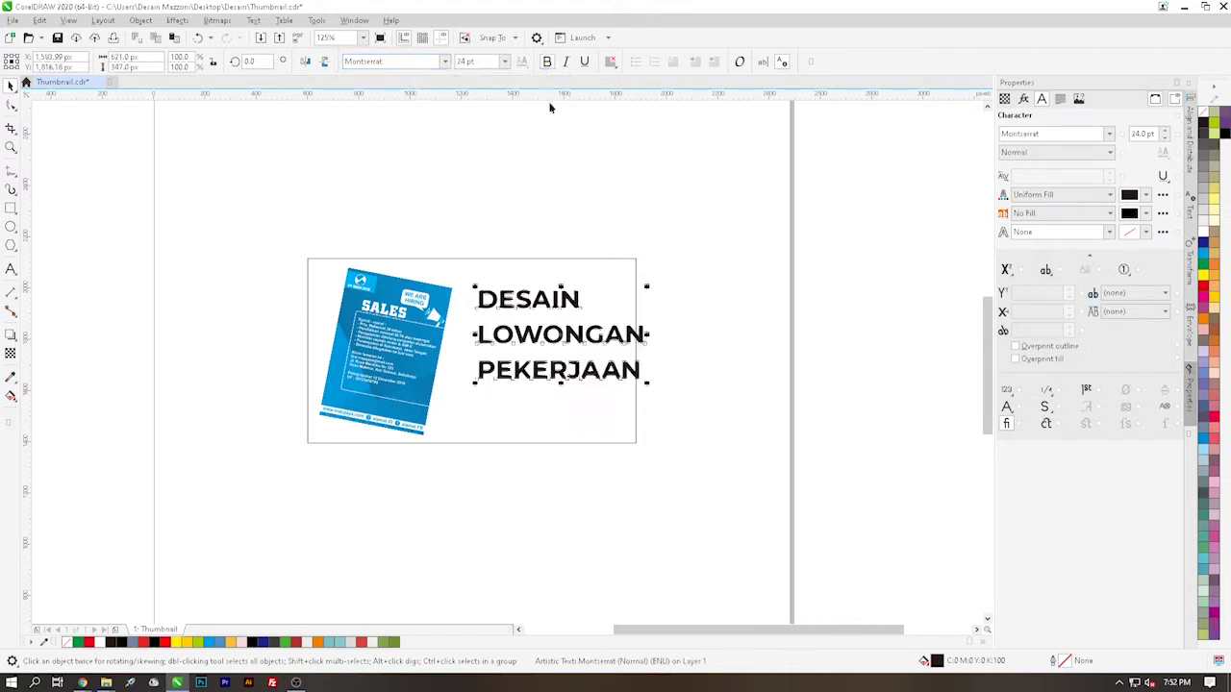
Move the text block closer to the poster and centre it vertically within the rectangle
{"action": "left_click_drag", "start_coordinate": [574, 331], "coordinate": [559, 348]}
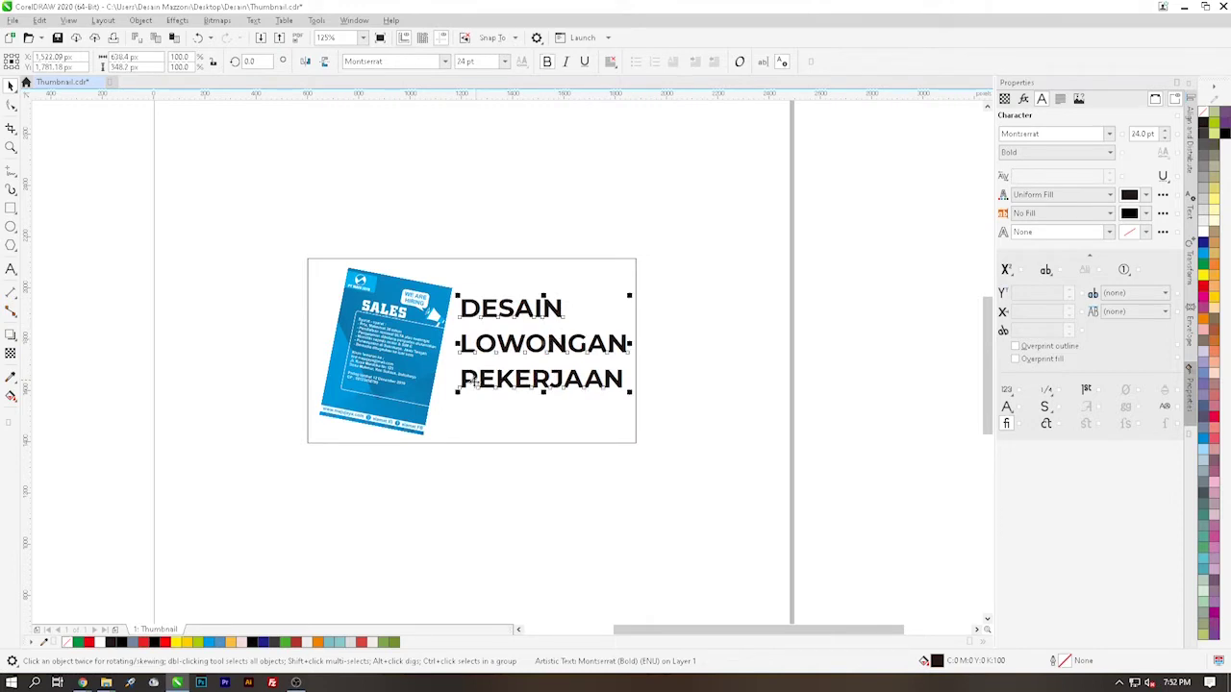
{"action": "left_click", "coordinate": [535, 426]}
{"action": "left_click", "coordinate": [728, 371]}
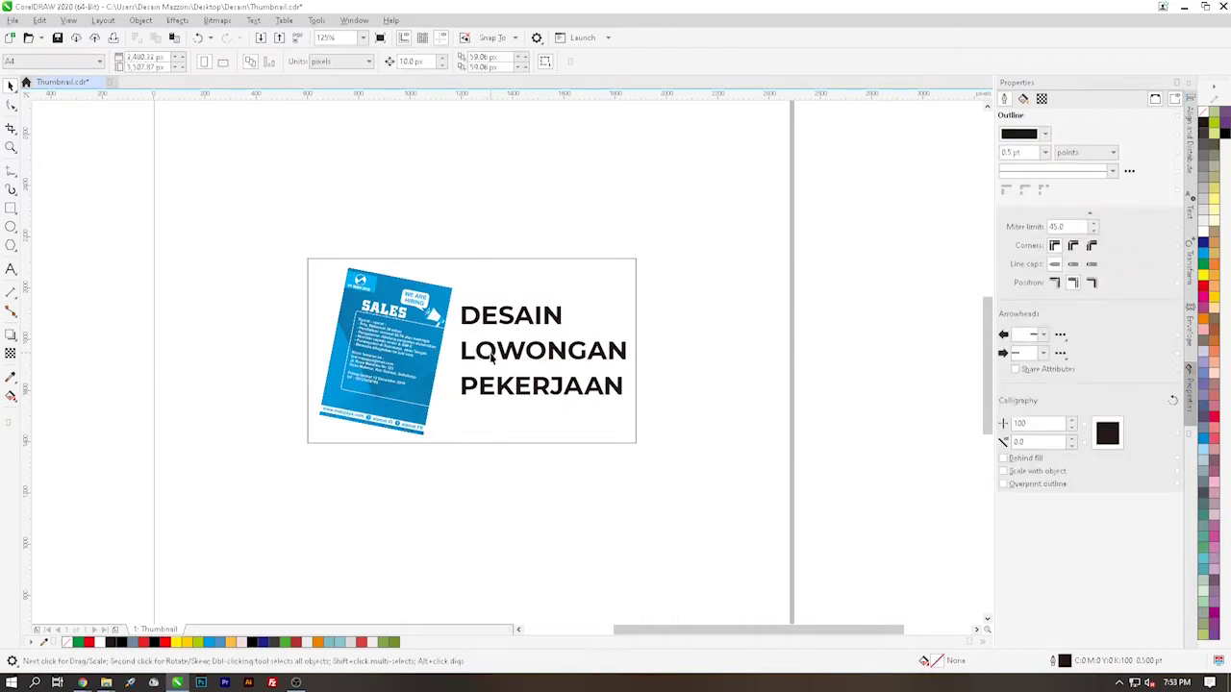
Nudge the poster image 10 px to the right, towards the text
{"action": "left_click", "coordinate": [412, 368]}
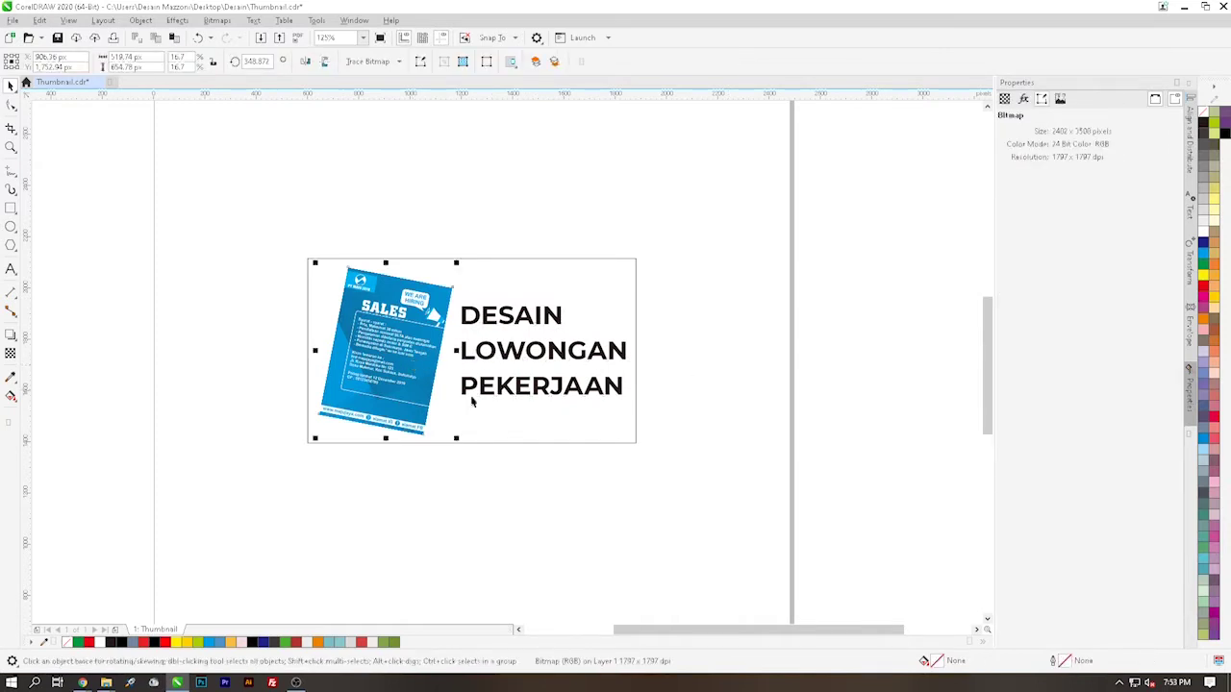
{"action": "key", "text": "Right"}
{"action": "key", "text": "Escape"}
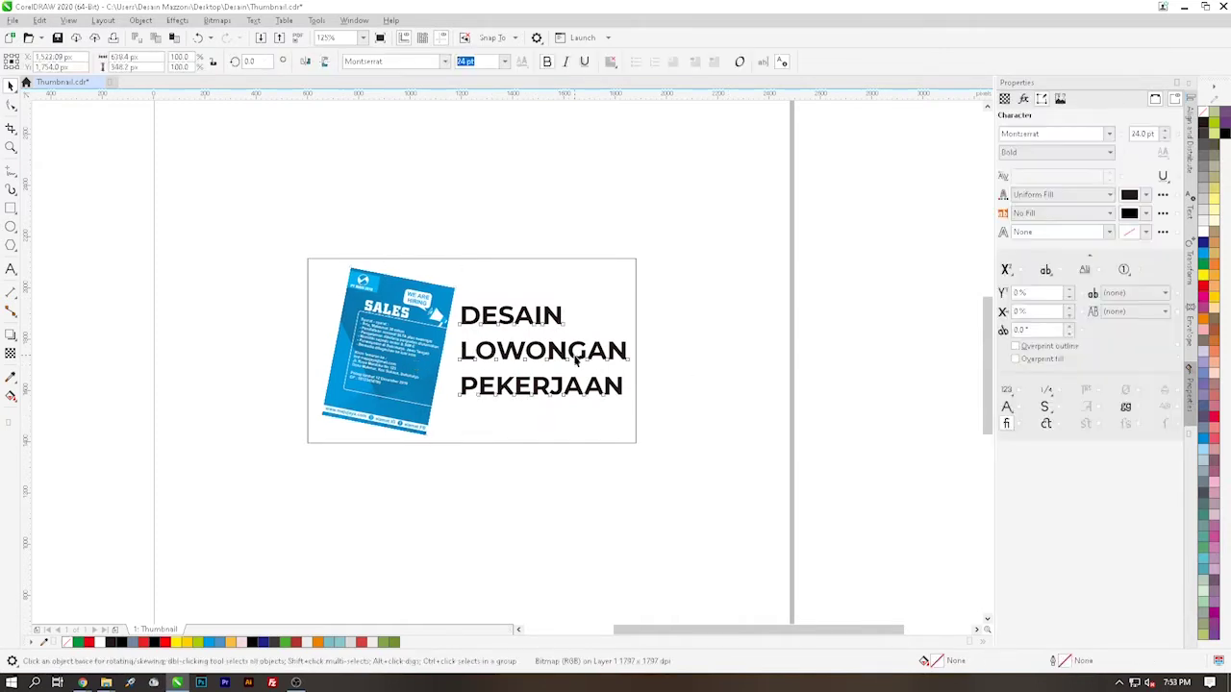
{"action": "key", "text": "Tab"}
{"action": "left_click", "coordinate": [671, 346]}
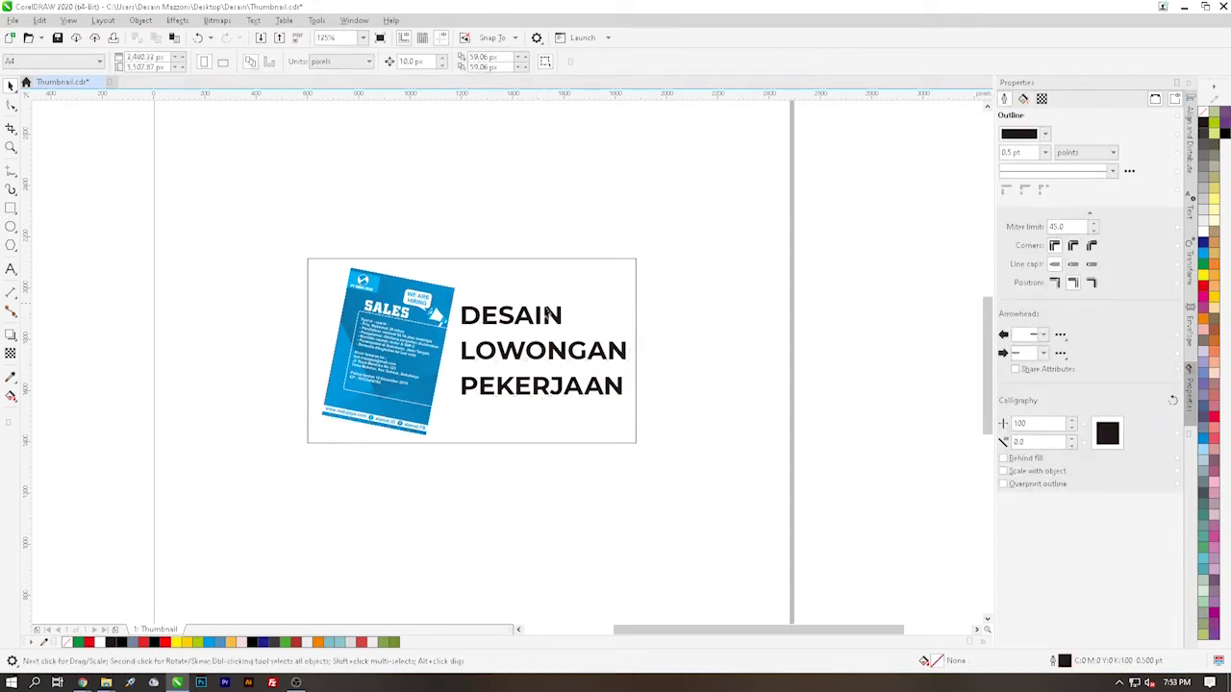
Duplicate the poster image and place the copy just below the original
{"action": "left_click", "coordinate": [387, 320]}
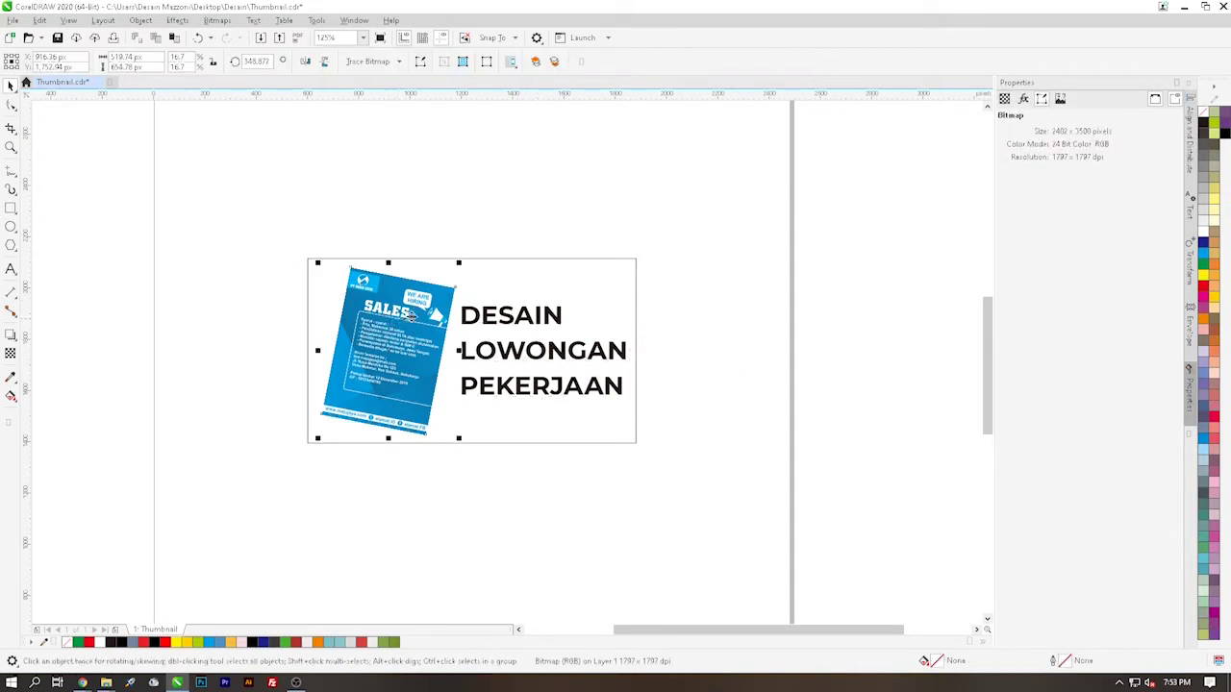
{"action": "scroll", "coordinate": [408, 298], "scroll_direction": "down", "scroll_amount": 2}
{"action": "scroll", "coordinate": [453, 285], "scroll_direction": "up", "scroll_amount": 2}
{"action": "scroll", "coordinate": [519, 297], "scroll_direction": "down", "scroll_amount": 2}
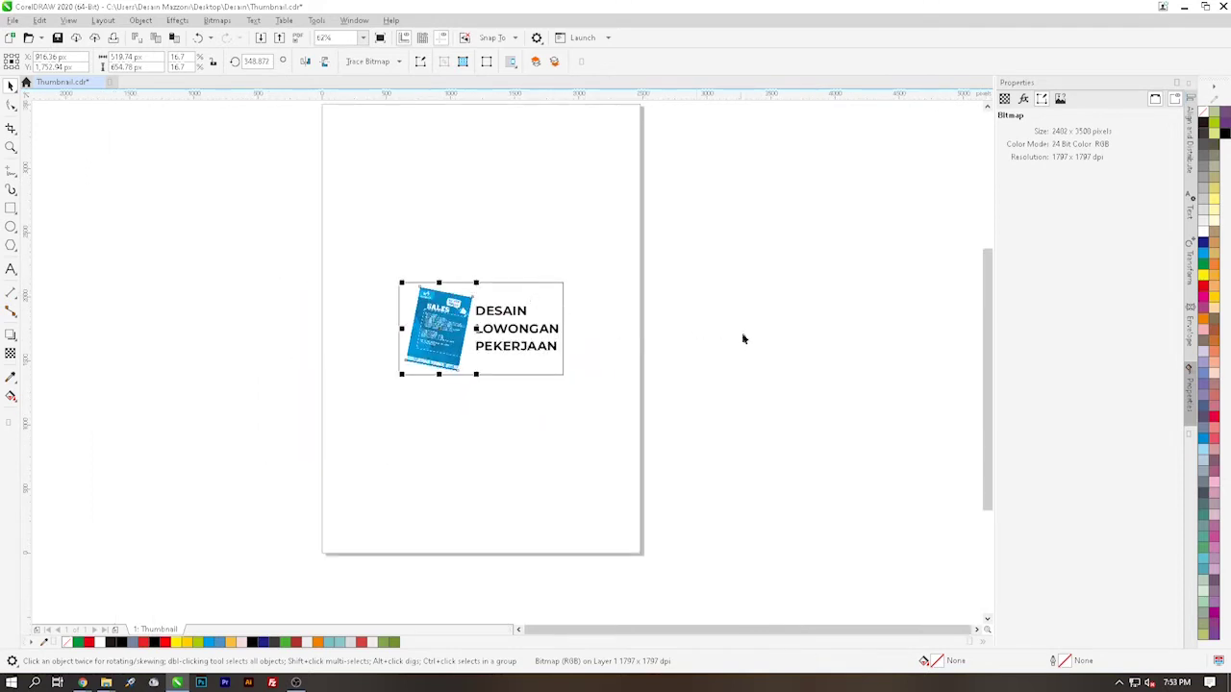
{"action": "left_click", "coordinate": [759, 341]}
{"action": "left_click", "coordinate": [442, 331]}
{"action": "left_click_drag", "start_coordinate": [444, 341], "coordinate": [617, 423]}
Rotate the poster copy to about 23° and enlarge it to about 2156 × 2474 px, centred on the page
{"action": "left_click", "coordinate": [529, 413]}
{"action": "left_click", "coordinate": [529, 414]}
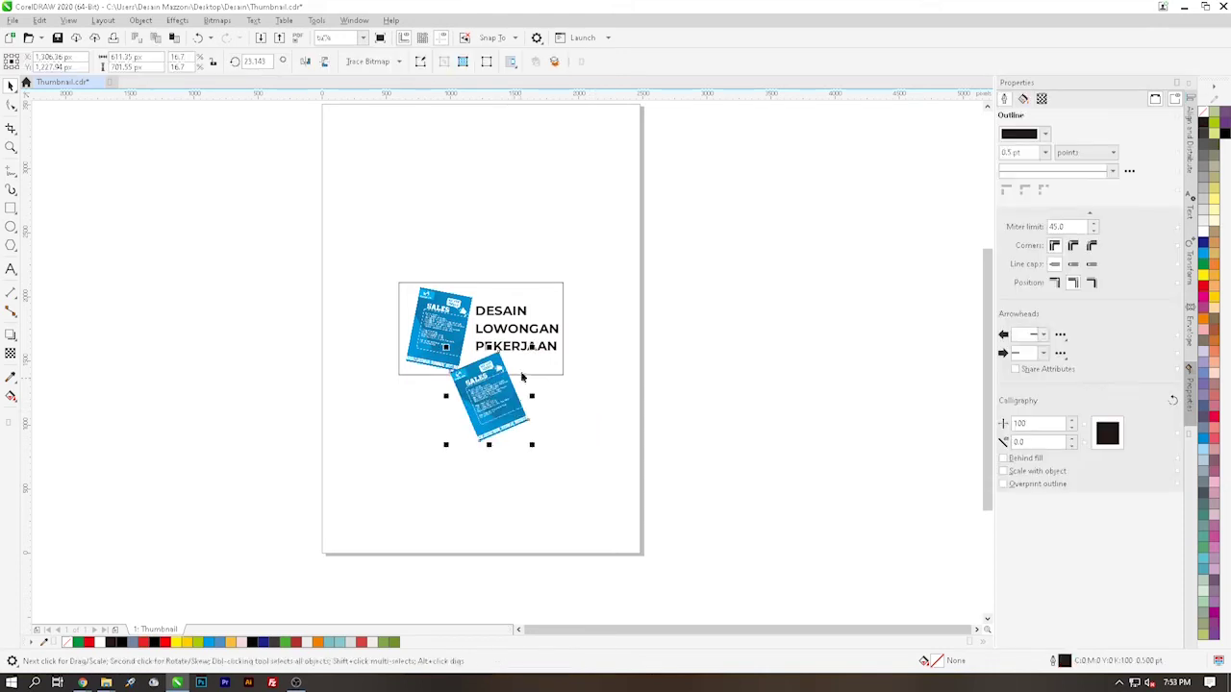
{"action": "left_click_drag", "start_coordinate": [534, 349], "coordinate": [696, 240]}
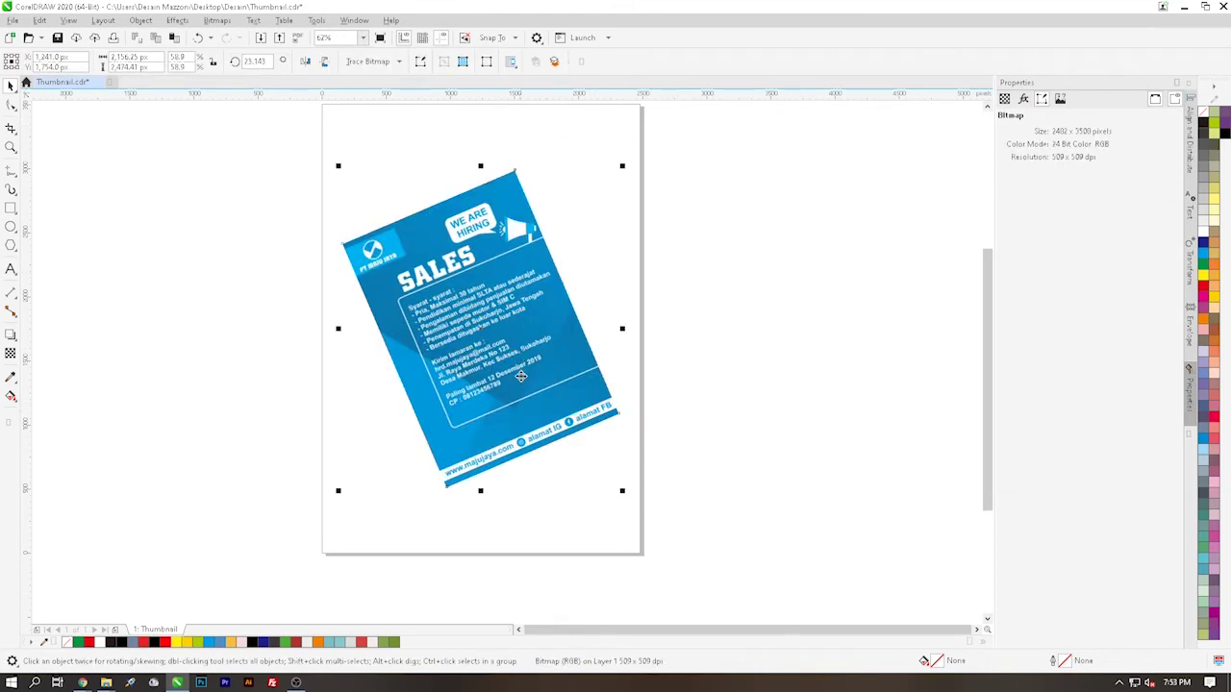
Send the enlarged poster copy behind the other objects and PowerClip it inside the thumbnail rectangle
{"action": "left_click_drag", "start_coordinate": [524, 375], "coordinate": [438, 362]}
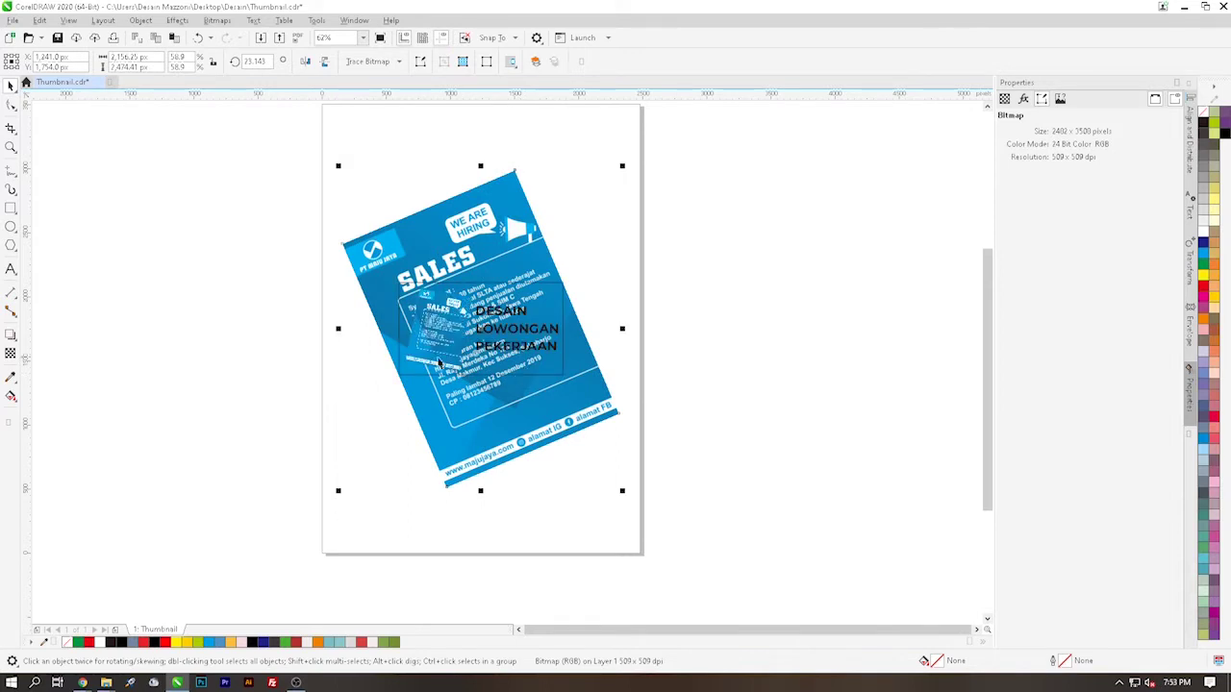
{"action": "left_click", "coordinate": [146, 21]}
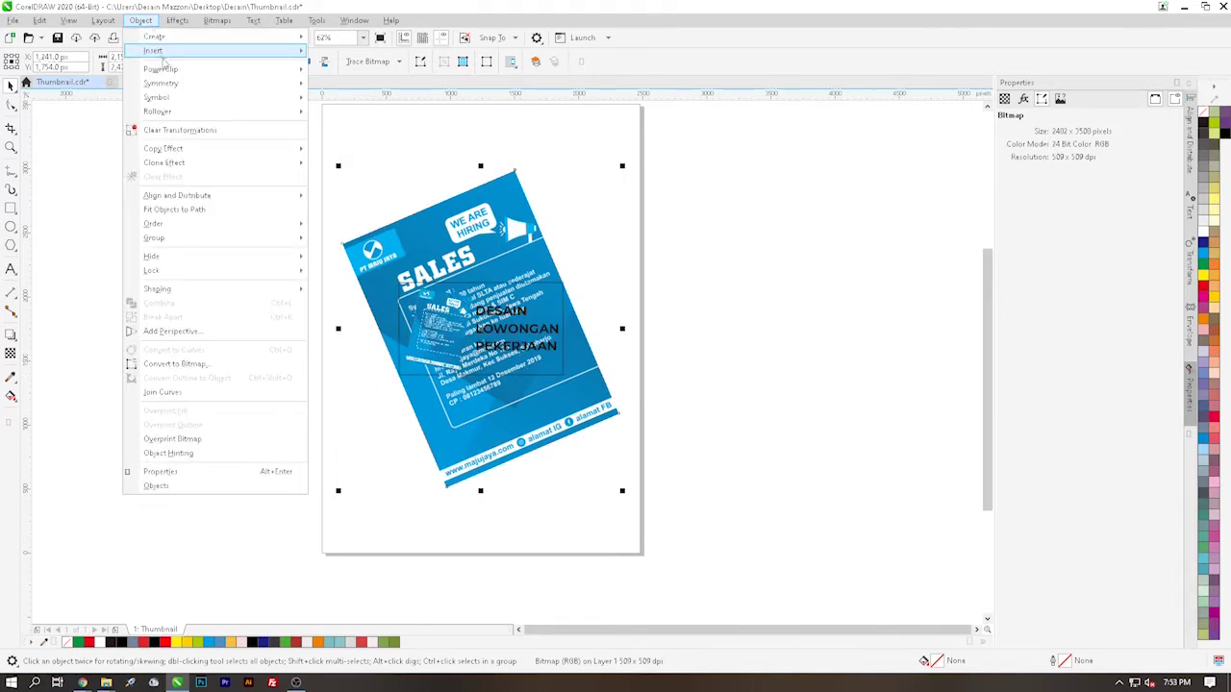
{"action": "mouse_move", "coordinate": [163, 71]}
{"action": "left_click", "coordinate": [338, 77]}
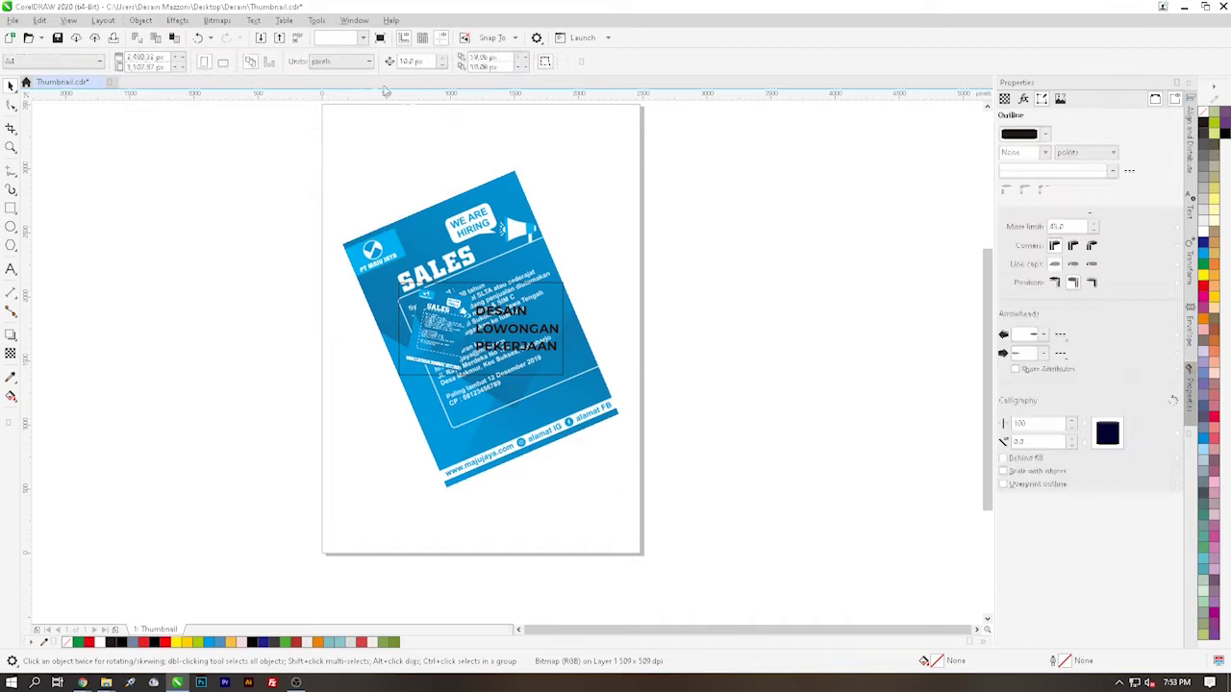
{"action": "left_click", "coordinate": [551, 289]}
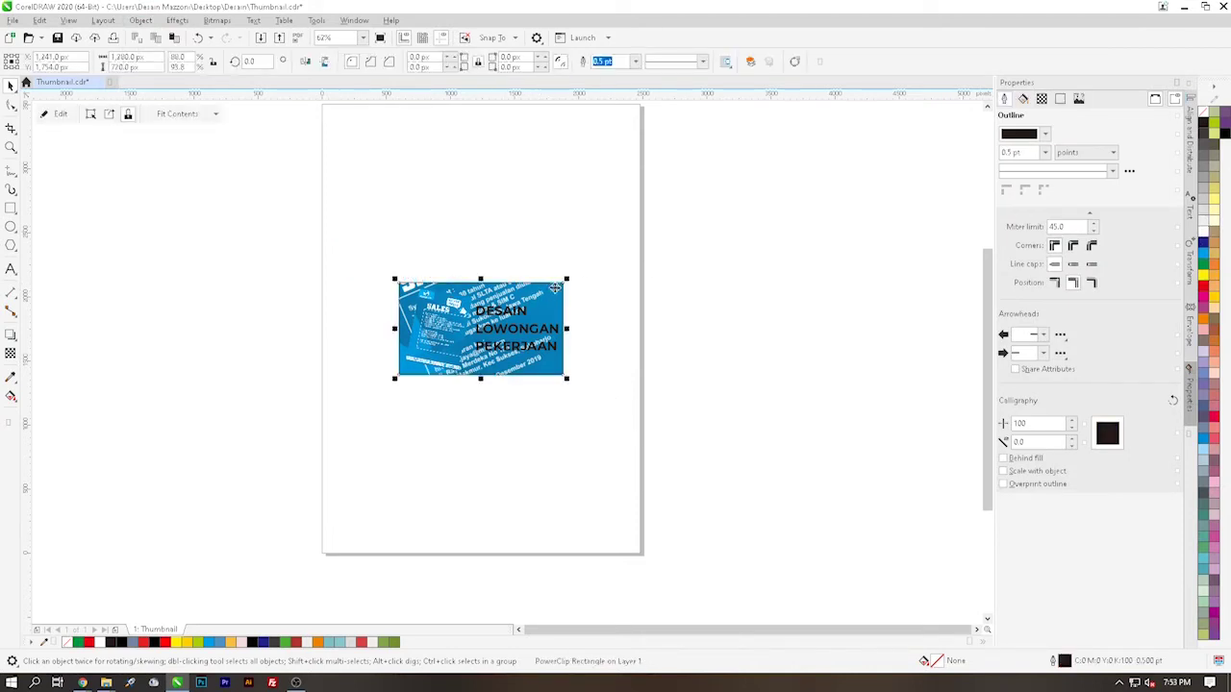
Apply a uniform transparency of 70 to the poster copy inside the PowerClip and remove the rectangle's outline
{"action": "right_click", "coordinate": [545, 275]}
{"action": "left_click", "coordinate": [553, 294]}
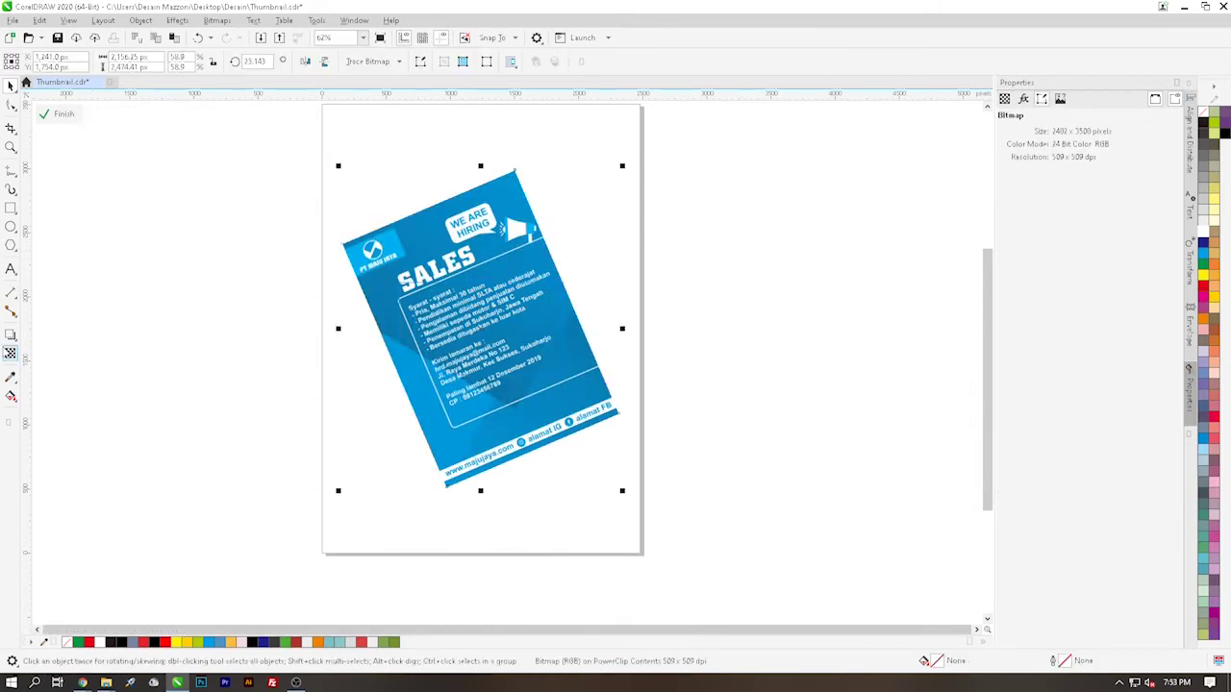
{"action": "left_click", "coordinate": [10, 353]}
{"action": "left_click", "coordinate": [34, 63]}
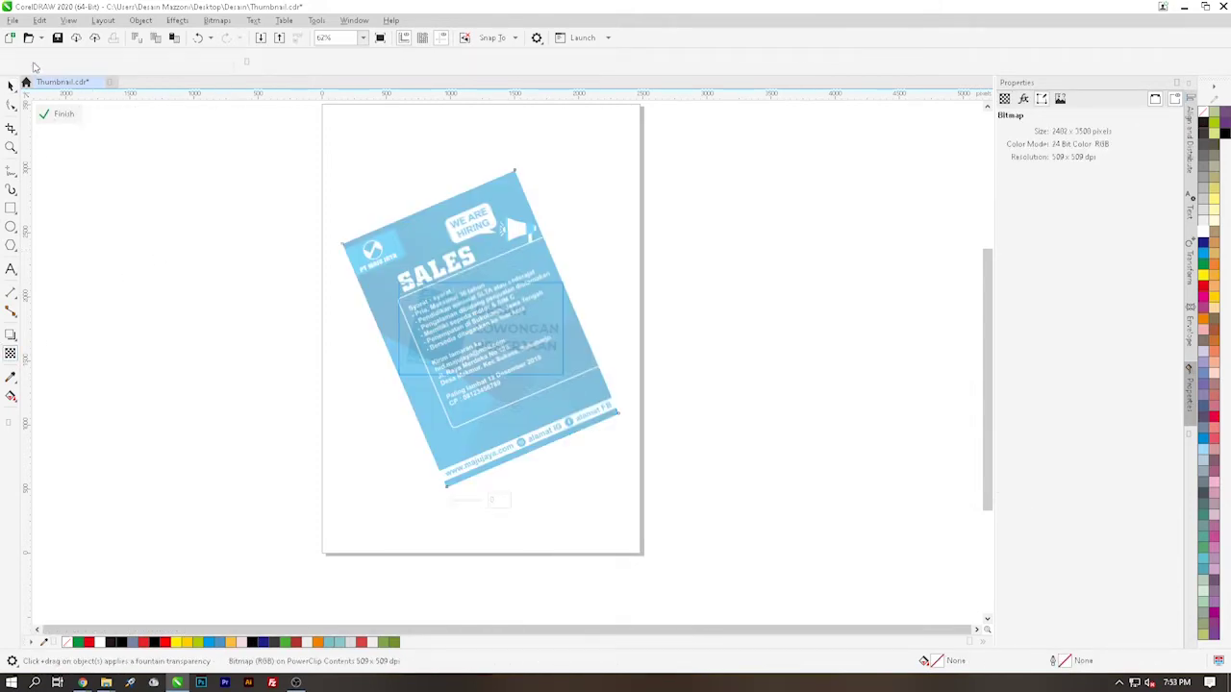
{"action": "type", "text": "70"}
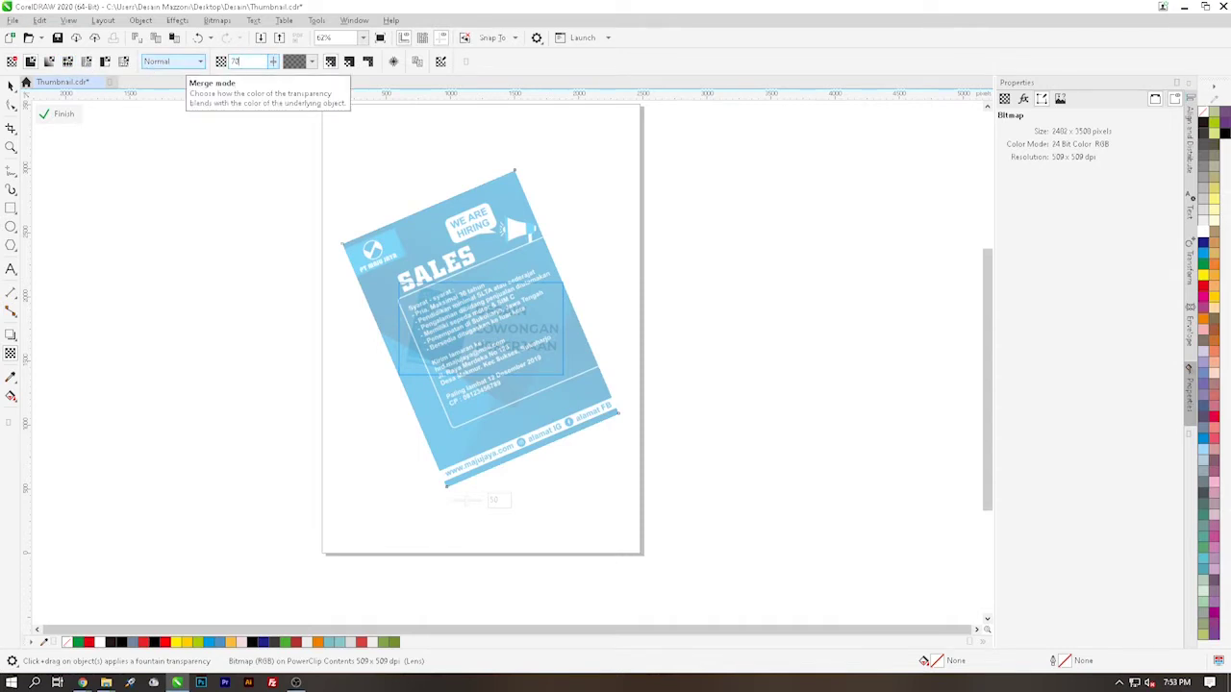
{"action": "key", "text": "Return"}
{"action": "left_click", "coordinate": [62, 115]}
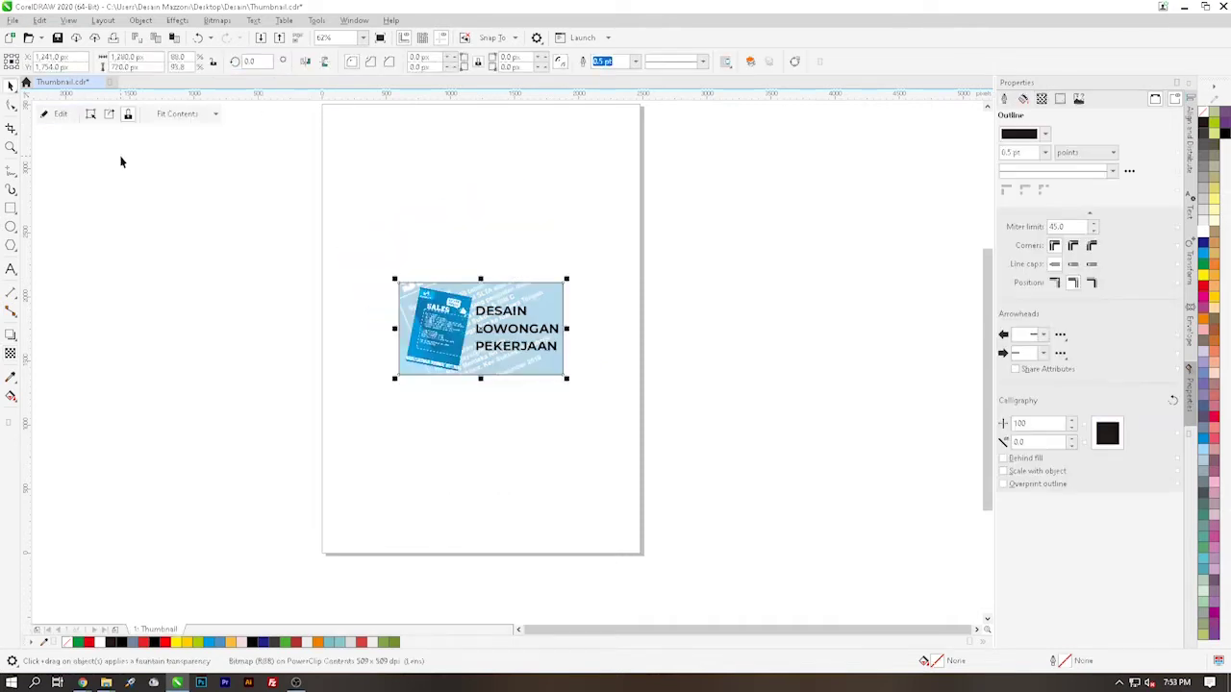
{"action": "right_click", "coordinate": [1202, 114]}
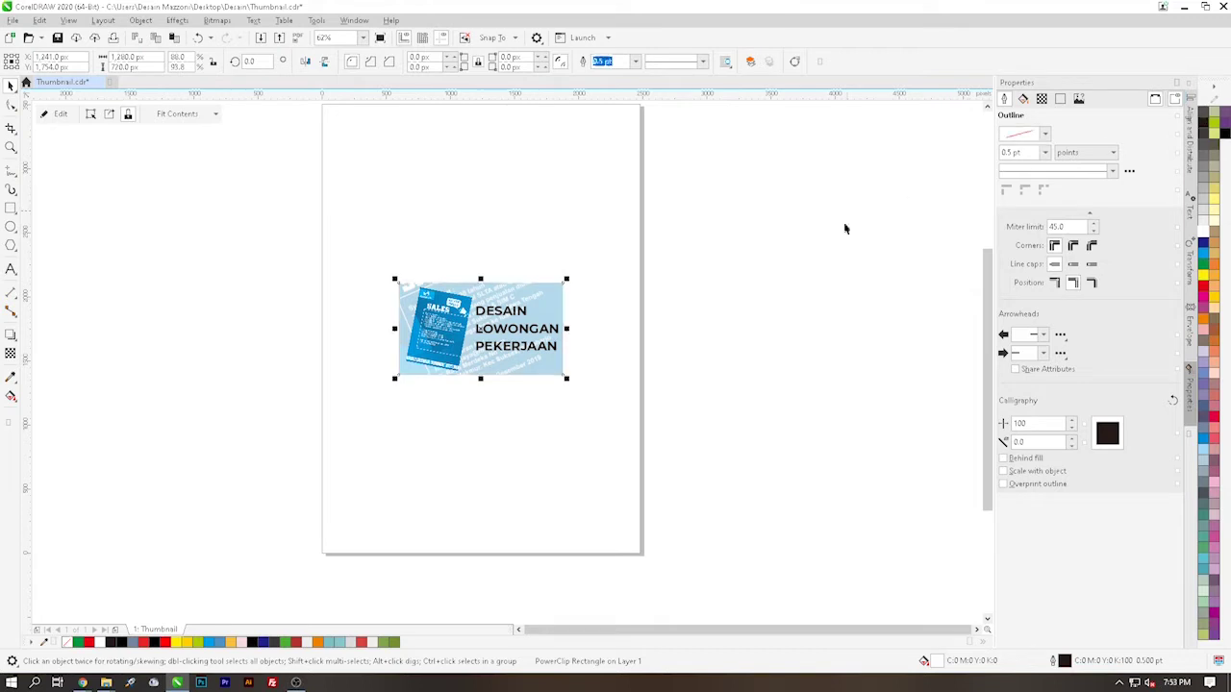
{"action": "left_click", "coordinate": [701, 304]}
Fill the title text with blue (C100 M20 Y0 K0)
{"action": "scroll", "coordinate": [536, 322], "scroll_direction": "up", "scroll_amount": 2}
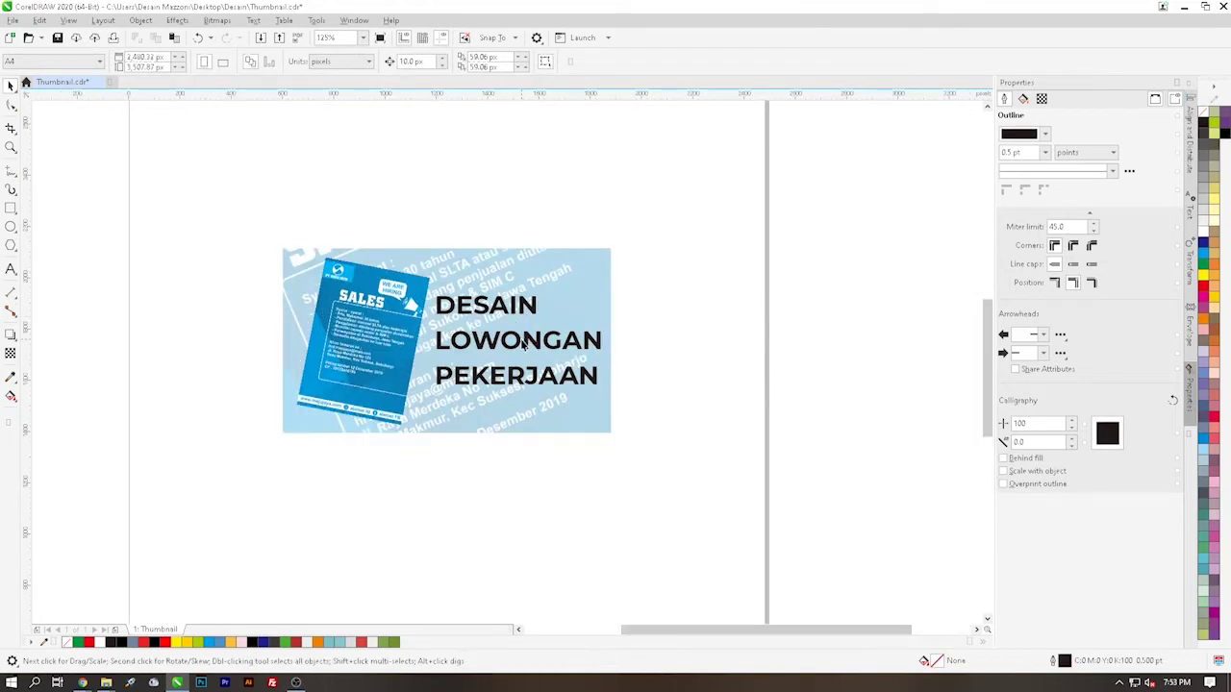
{"action": "left_click", "coordinate": [520, 346]}
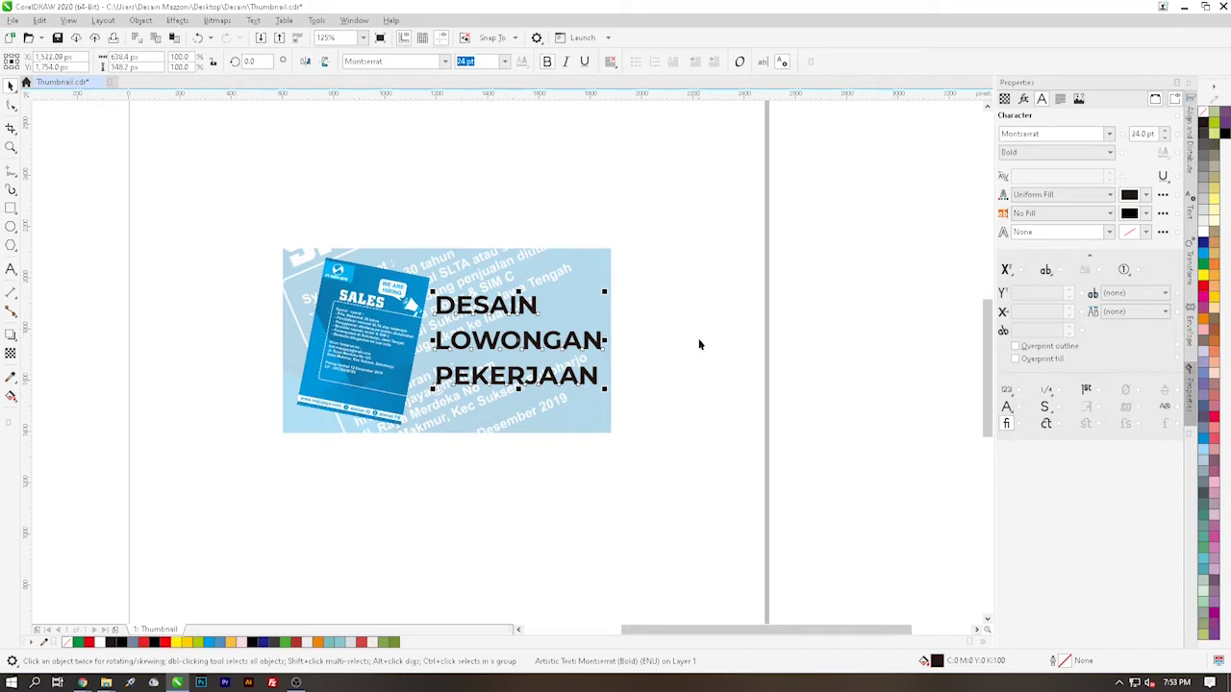
{"action": "left_click", "coordinate": [1202, 440]}
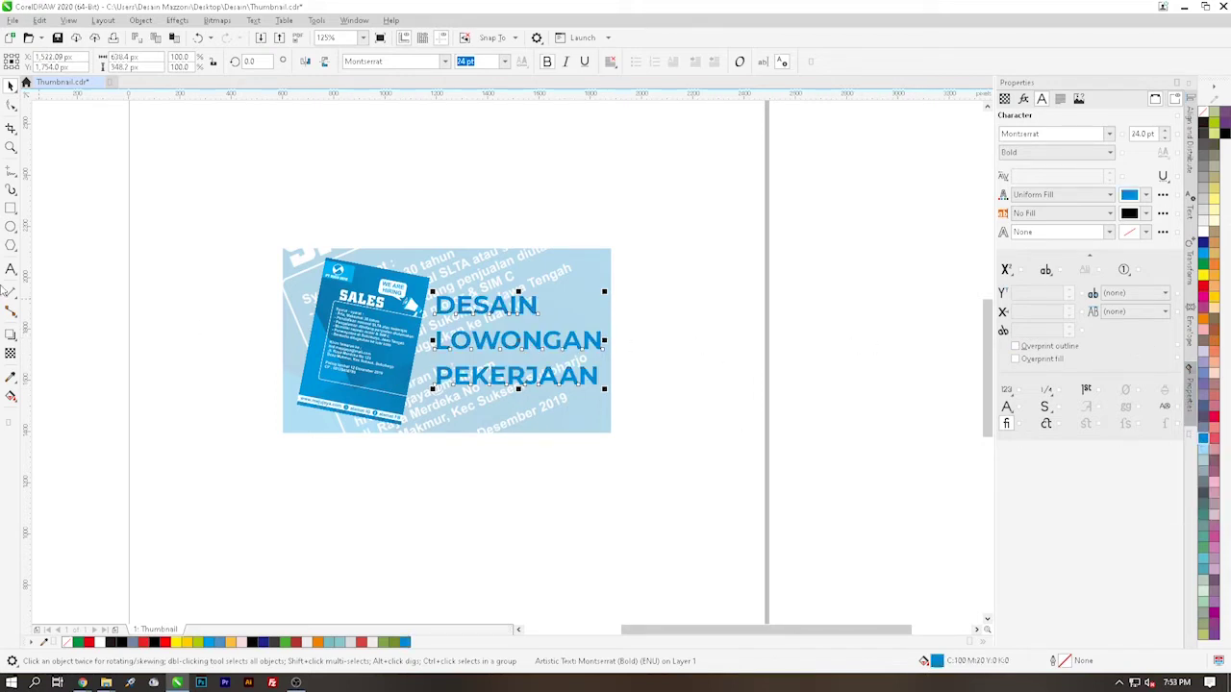
Apply a one-step outside contour with a white fill and rounded corners to the title text
{"action": "left_click", "coordinate": [14, 337]}
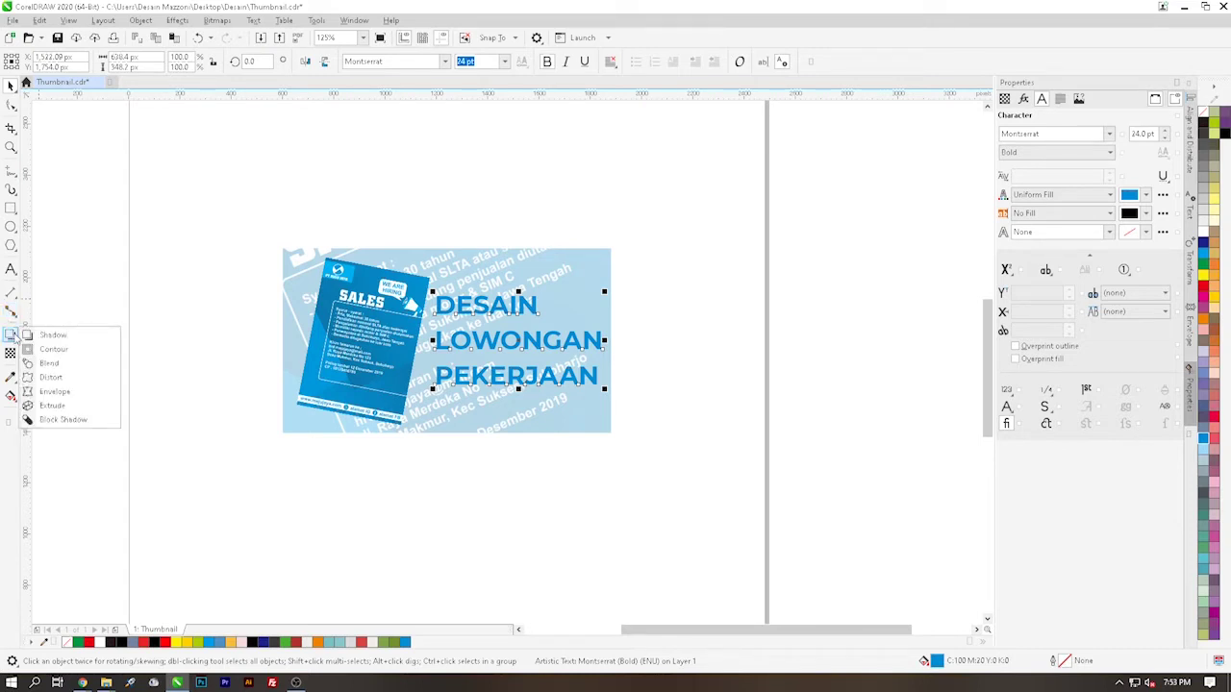
{"action": "left_click", "coordinate": [48, 350]}
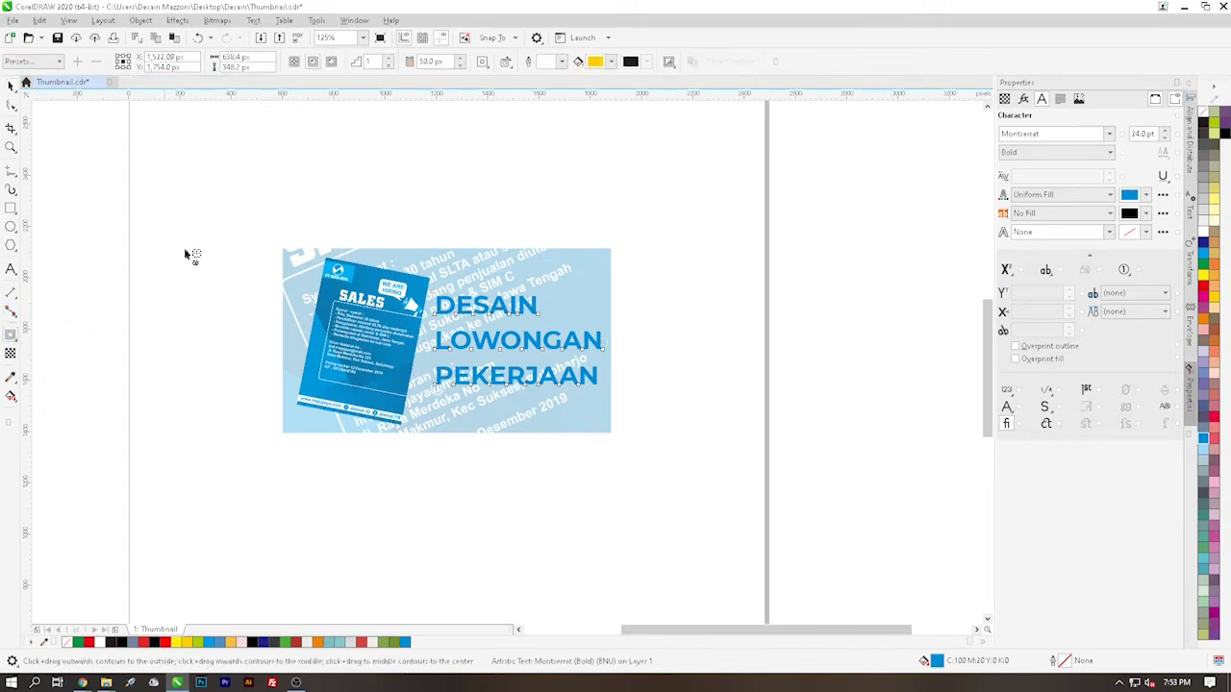
{"action": "left_click", "coordinate": [611, 61]}
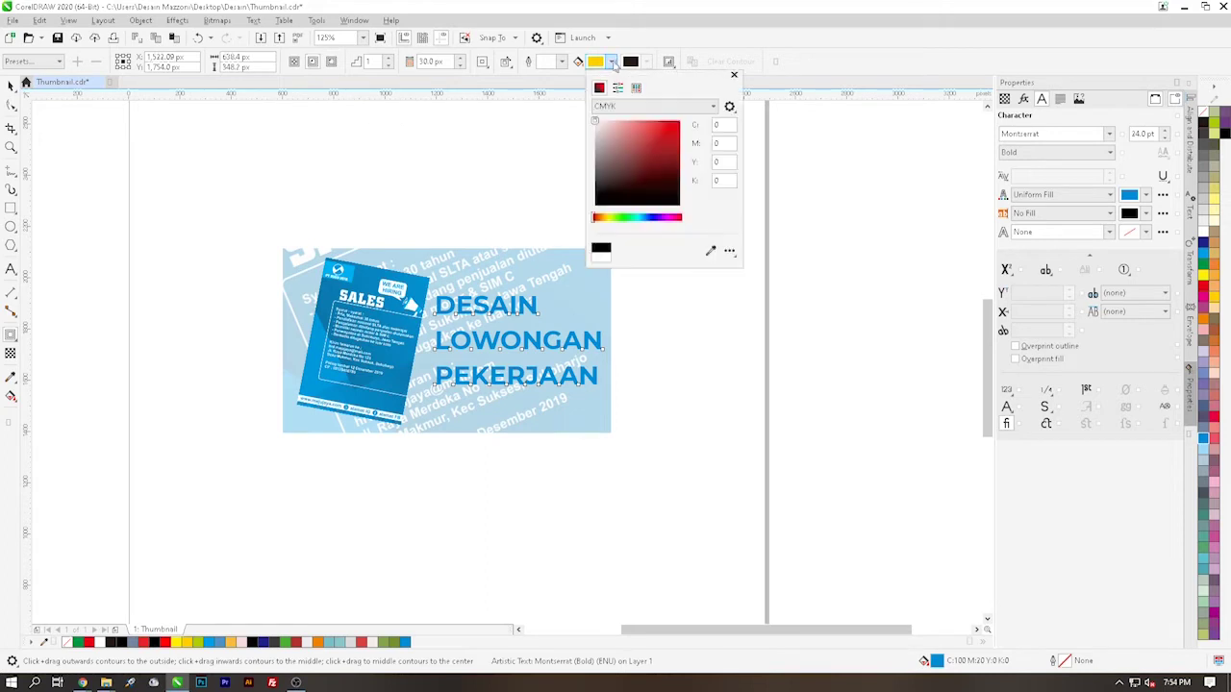
{"action": "left_click", "coordinate": [594, 123]}
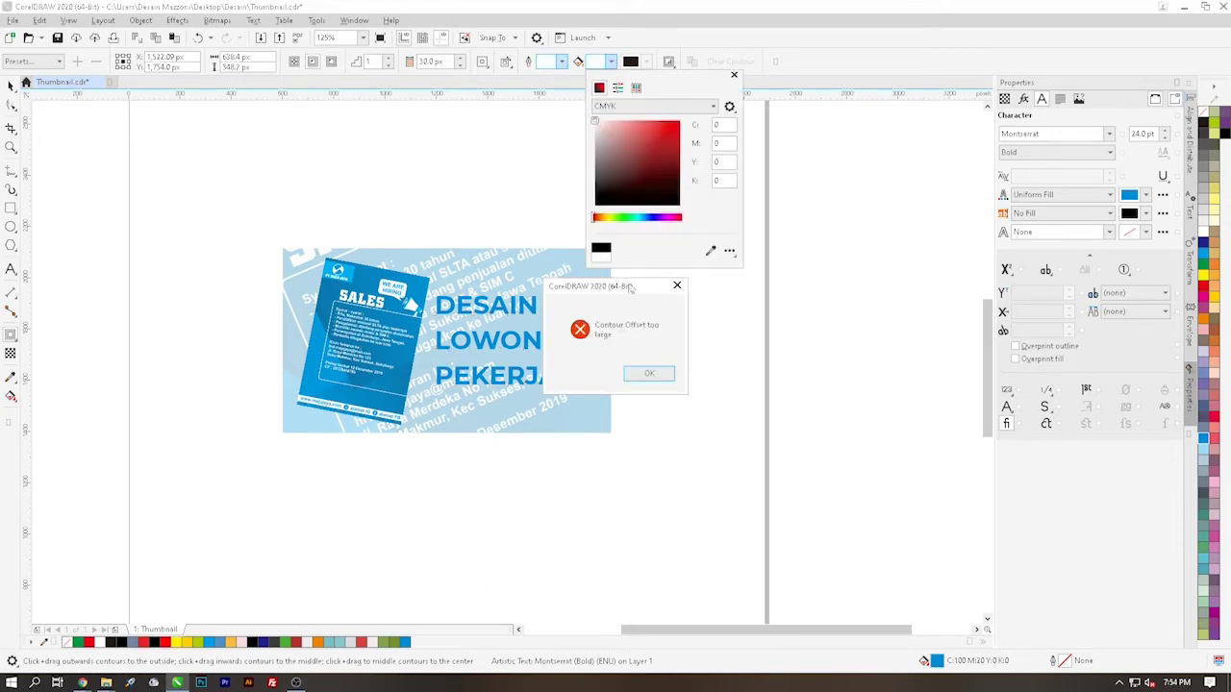
{"action": "left_click", "coordinate": [649, 373]}
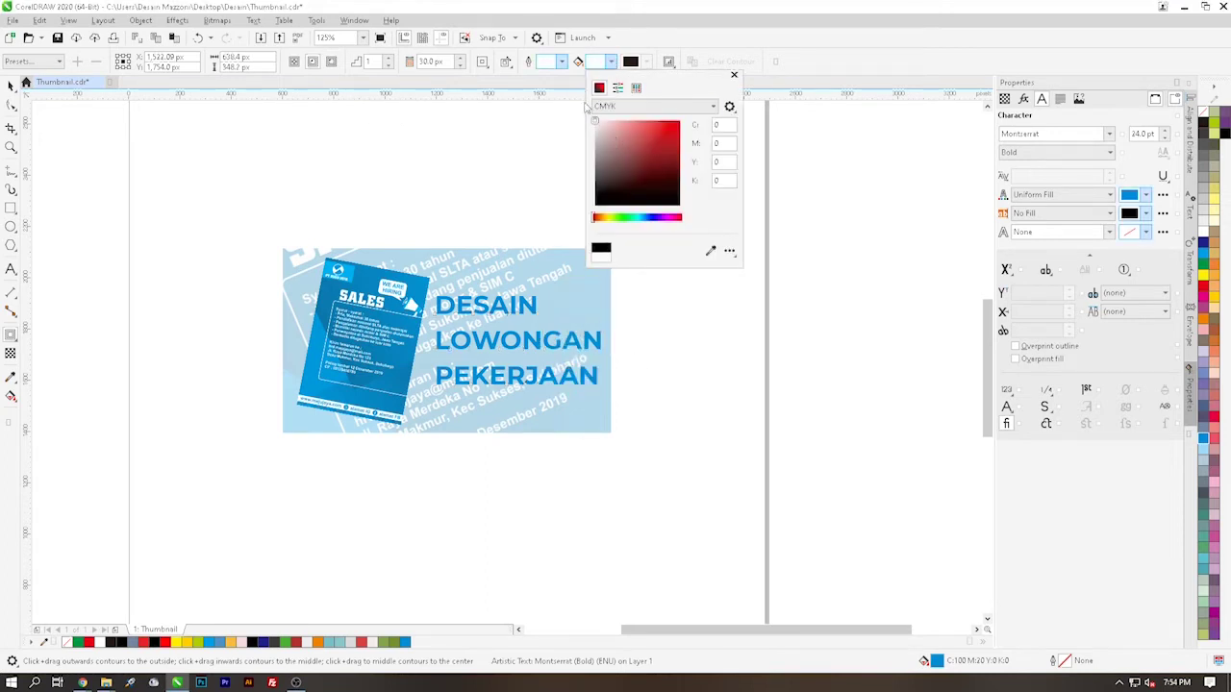
{"action": "left_click", "coordinate": [688, 30]}
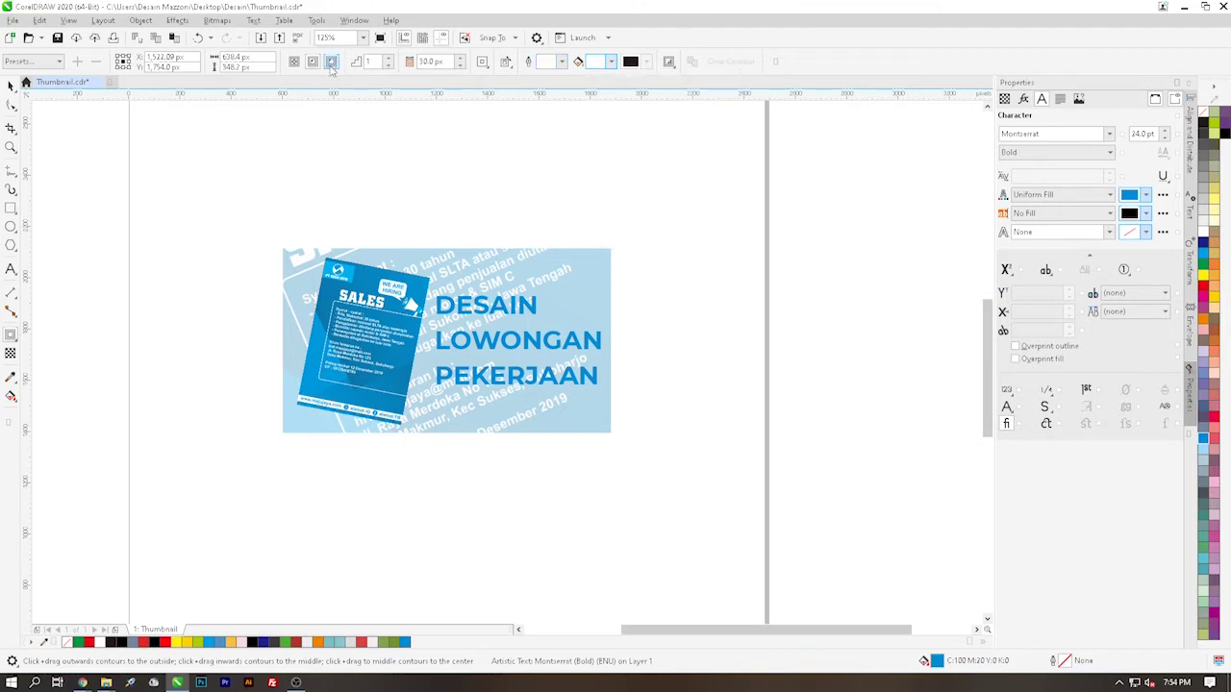
{"action": "left_click", "coordinate": [483, 60]}
{"action": "left_click", "coordinate": [495, 94]}
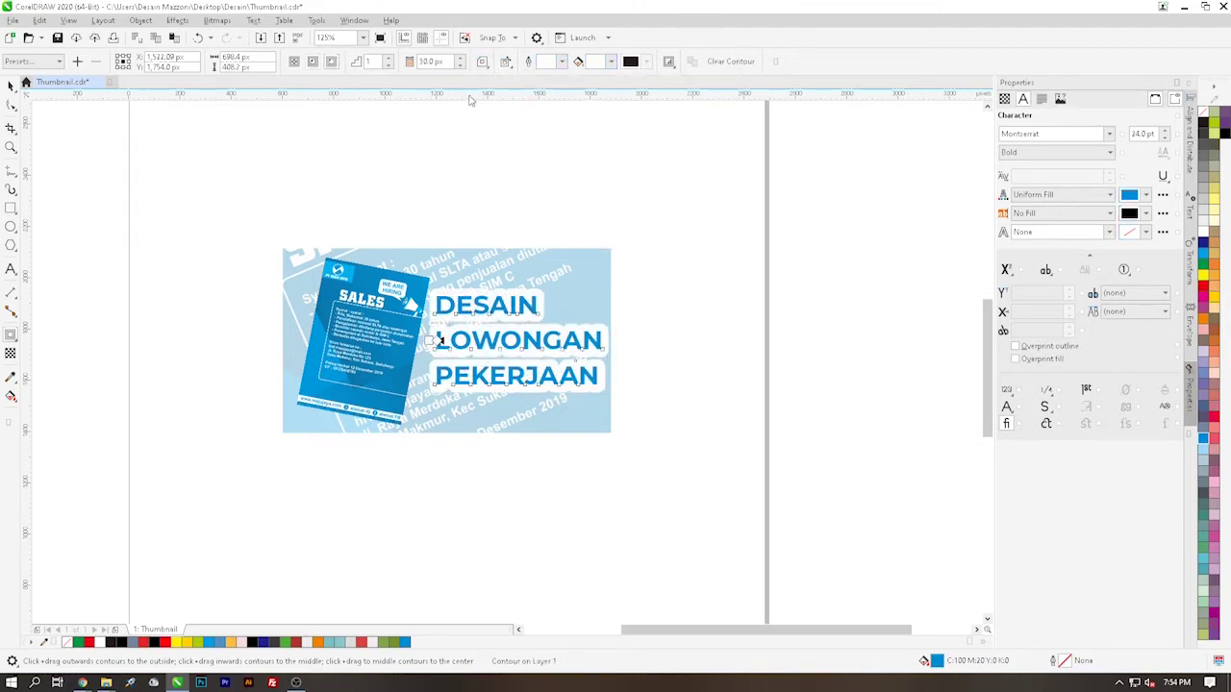
Nudge the contoured title 10 px to the right and about 10 px up
{"action": "left_click", "coordinate": [11, 86]}
{"action": "key", "text": "Right"}
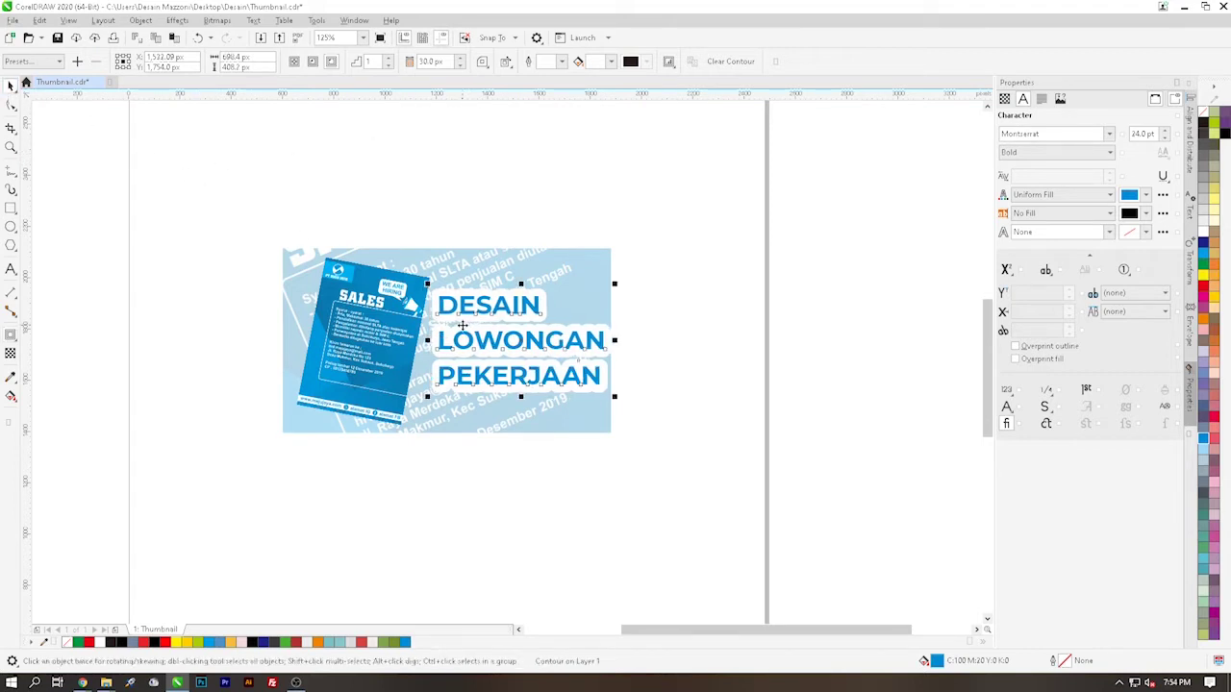
{"action": "left_click", "coordinate": [663, 342]}
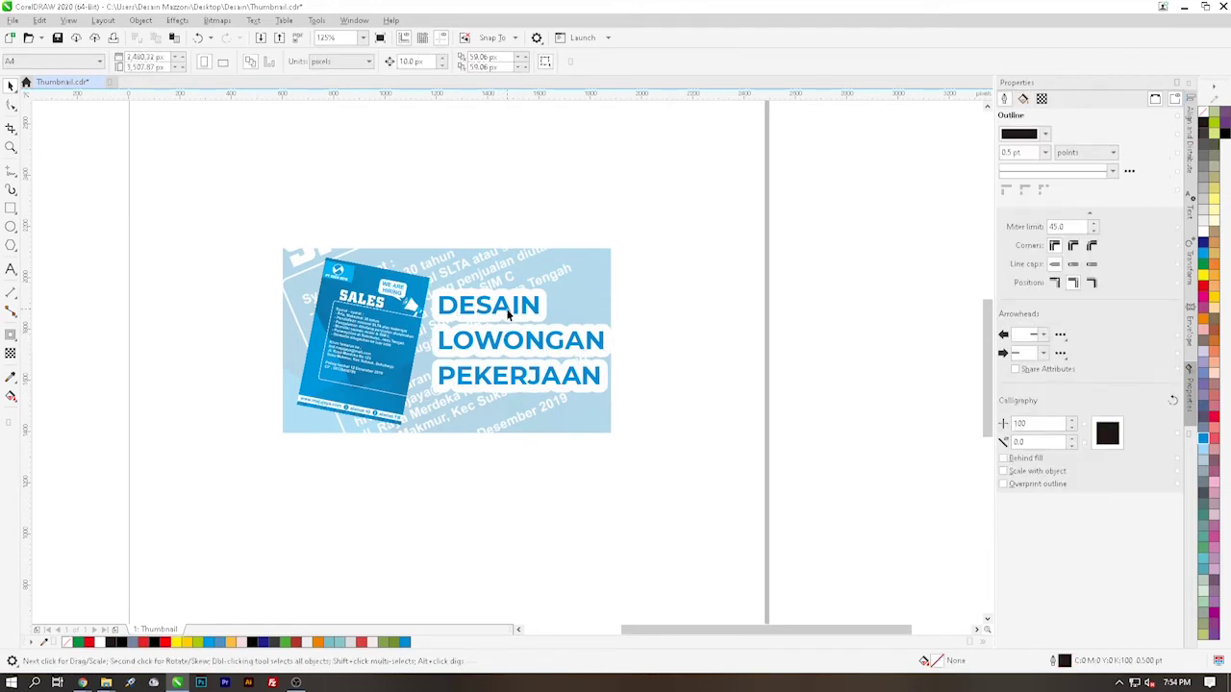
{"action": "left_click", "coordinate": [508, 312]}
{"action": "key", "text": "Up"}
{"action": "key", "text": "Up"}
{"action": "key", "text": "Up"}
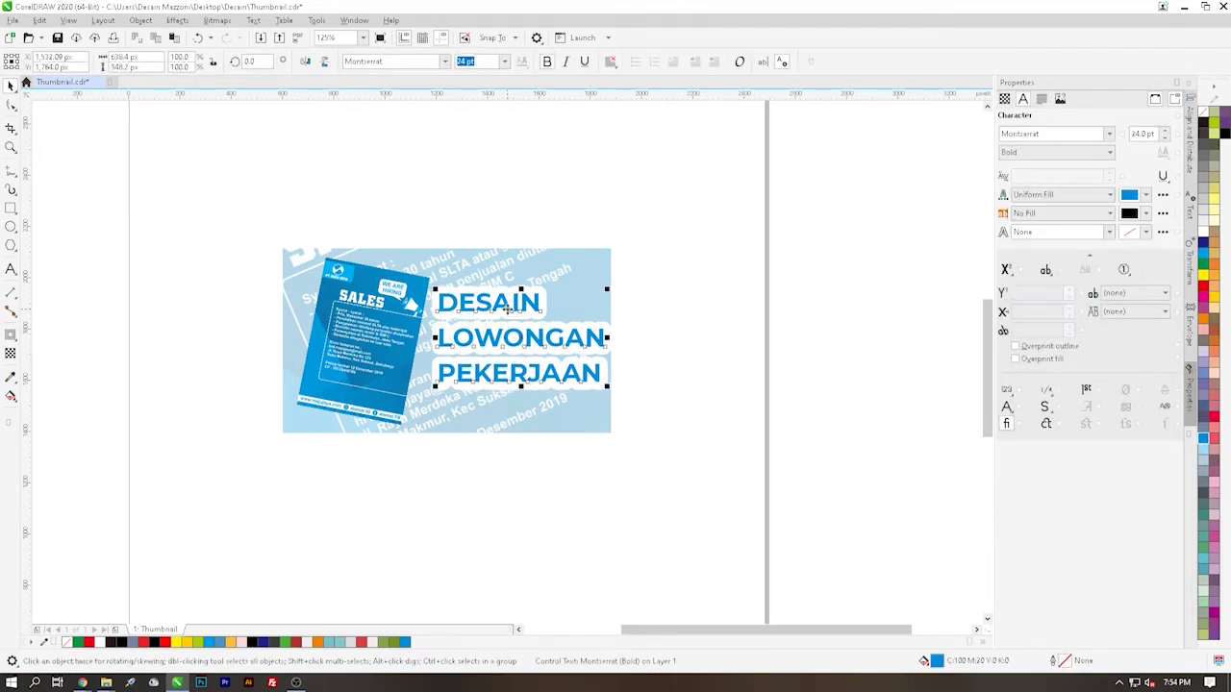
{"action": "left_click", "coordinate": [678, 292]}
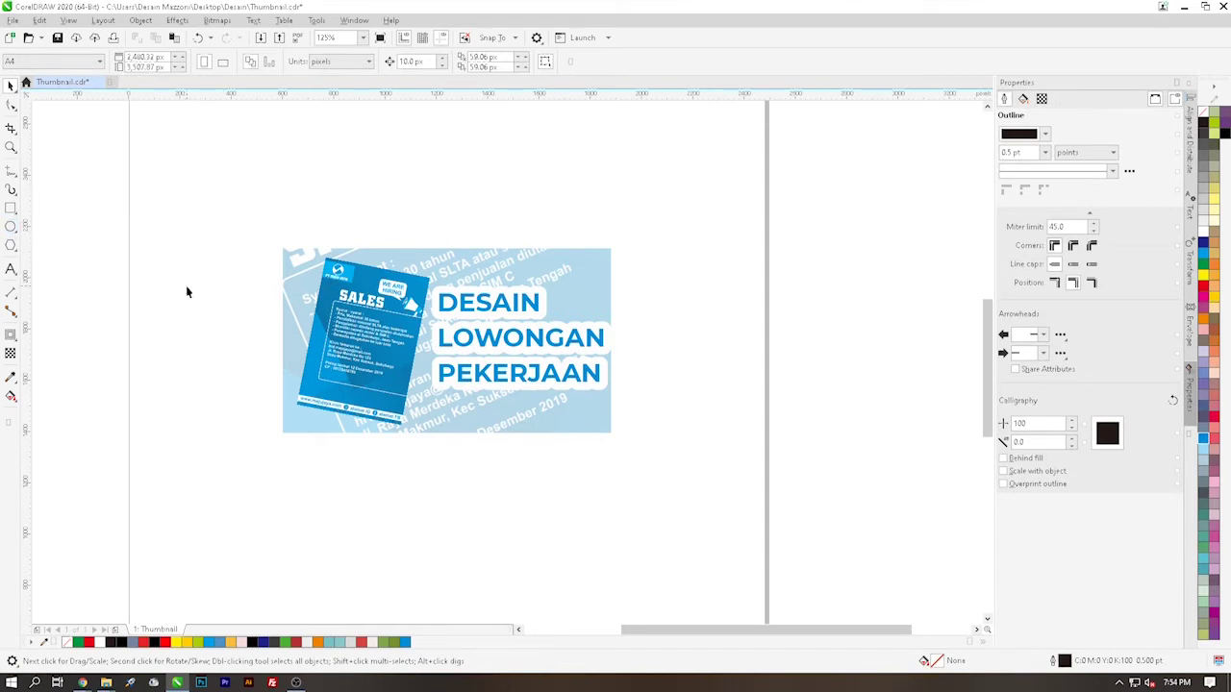
Scale the title text down proportionally to about 609 × 332 px, keeping its upper right corner in place
{"action": "left_click", "coordinate": [483, 346]}
{"action": "left_click_drag", "start_coordinate": [435, 386], "coordinate": [445, 391]}
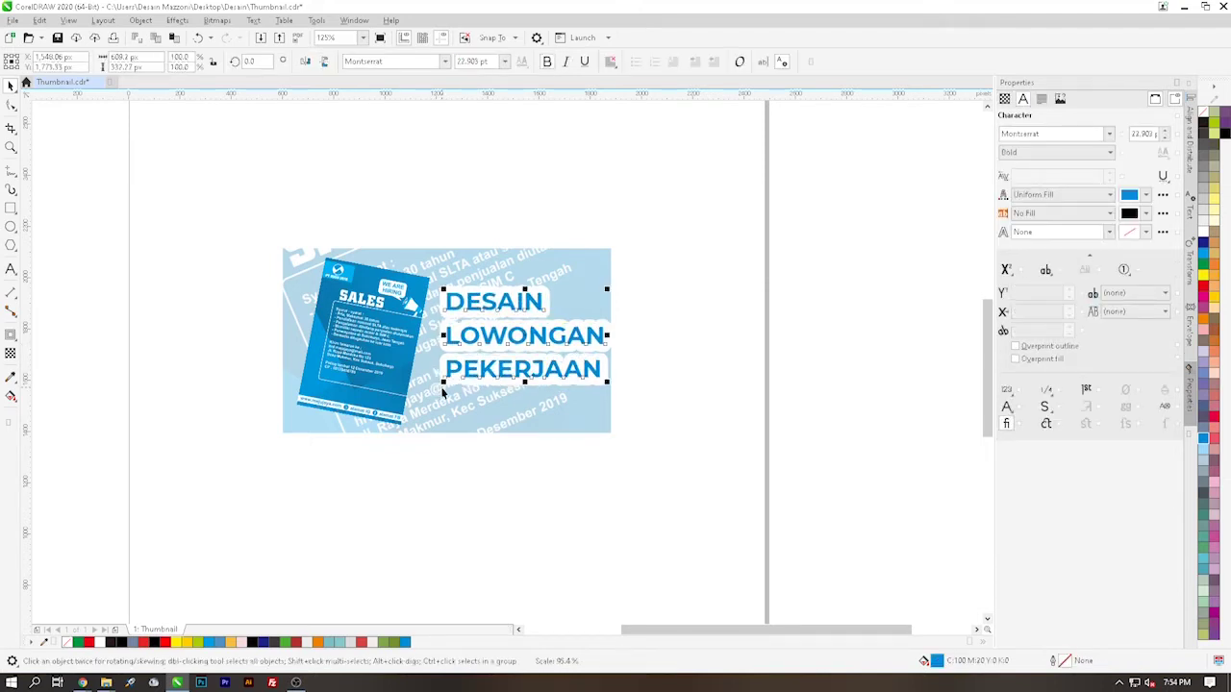
{"action": "left_click", "coordinate": [695, 362]}
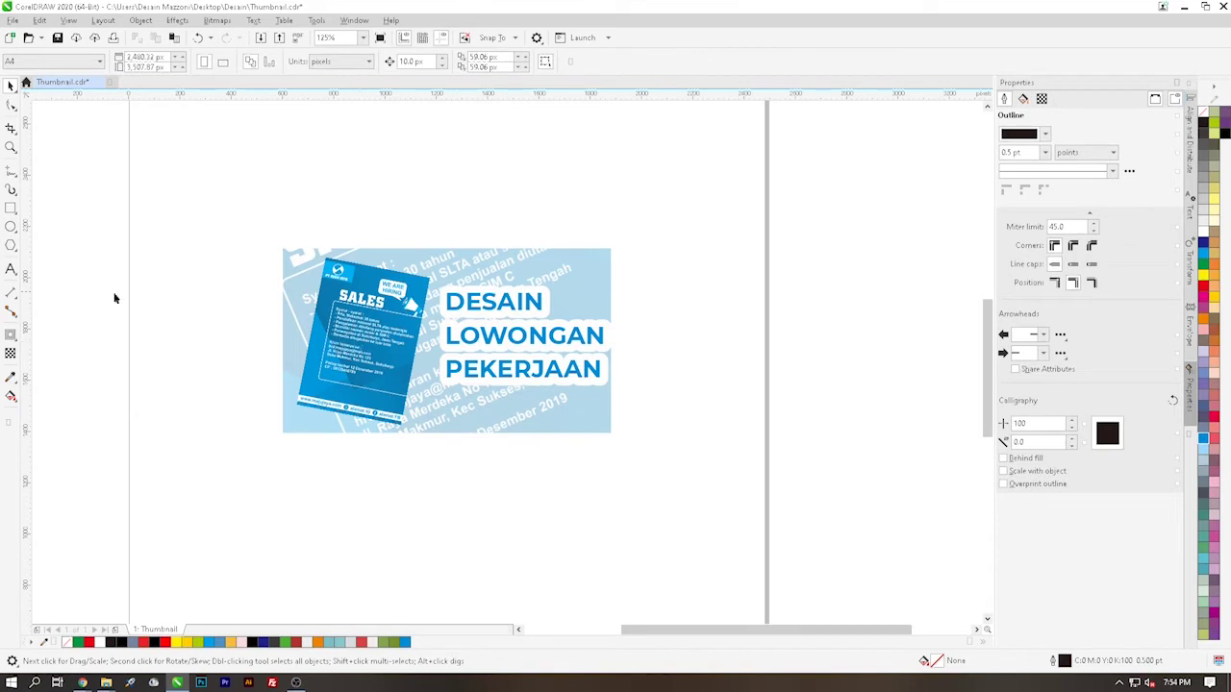
Draw a downward-bowed curve about 467 × 109 px with the Pen tool, from below the title to the poster's lower edge area
{"action": "left_click", "coordinate": [11, 171]}
{"action": "left_click", "coordinate": [11, 189]}
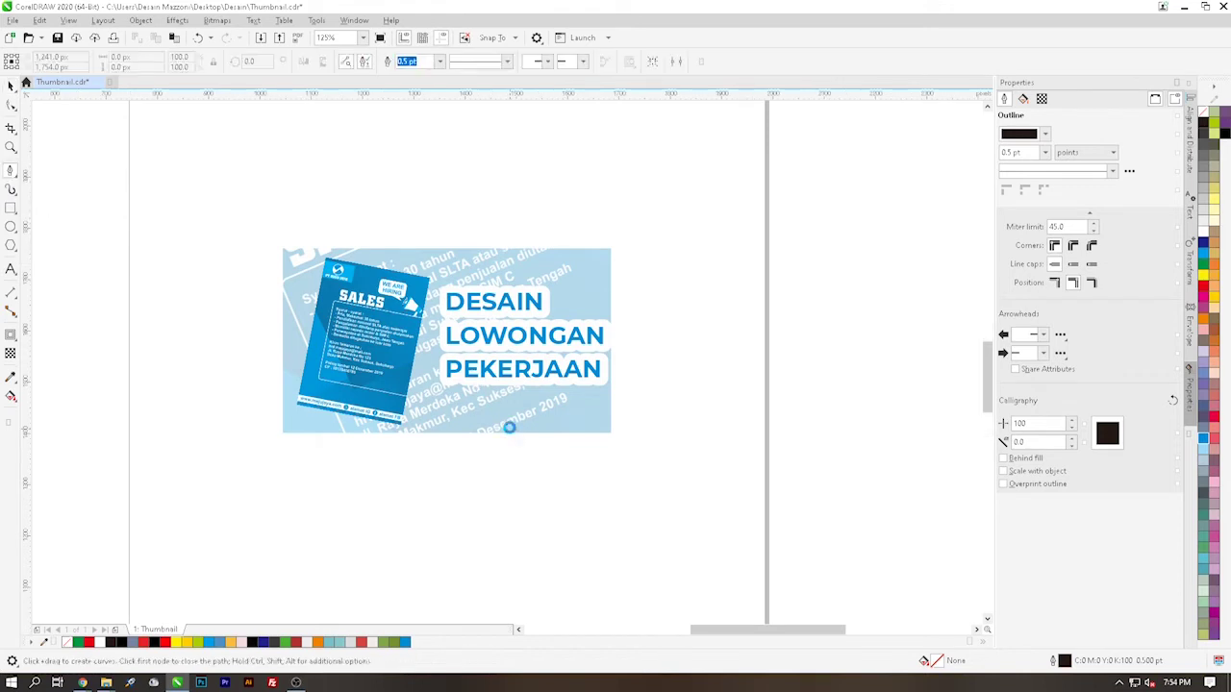
{"action": "scroll", "coordinate": [491, 412], "scroll_direction": "up", "scroll_amount": 3}
{"action": "left_click", "coordinate": [557, 351]}
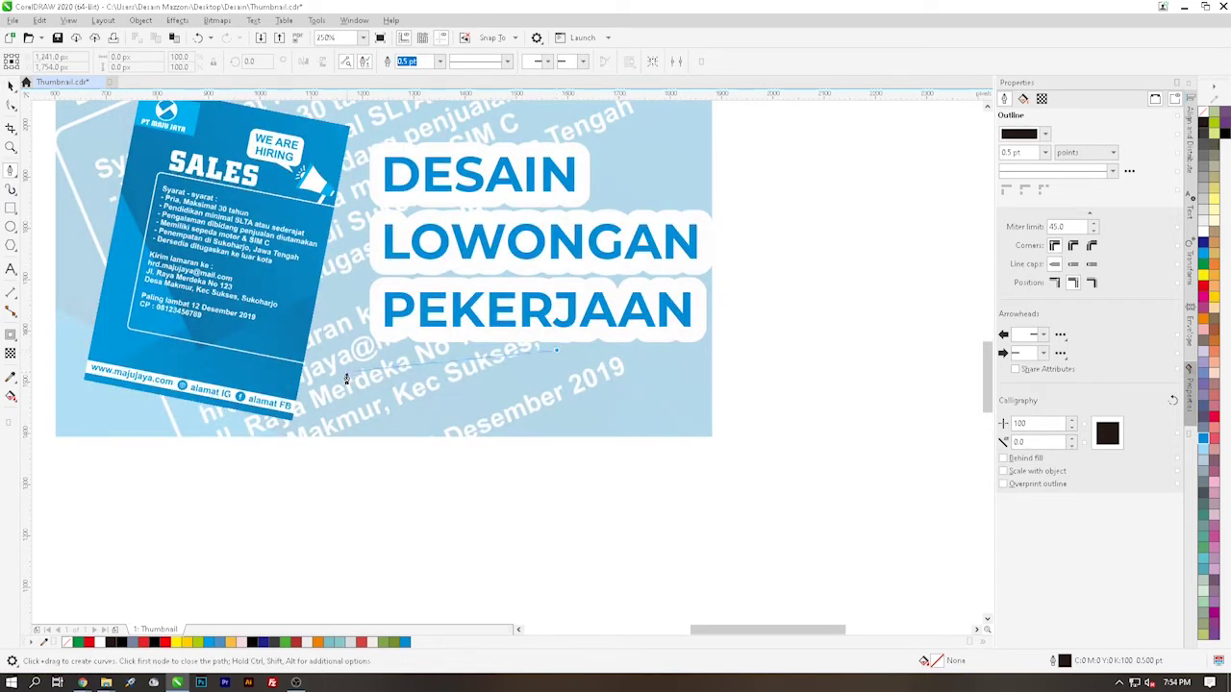
{"action": "mouse_move", "coordinate": [320, 358]}
{"action": "left_mouse_down"}
{"action": "mouse_move", "coordinate": [365, 357]}
{"action": "mouse_move", "coordinate": [279, 332]}
{"action": "mouse_move", "coordinate": [194, 278]}
{"action": "mouse_move", "coordinate": [199, 238]}
{"action": "mouse_move", "coordinate": [142, 257]}
{"action": "left_mouse_up"}
{"action": "key", "text": "space"}
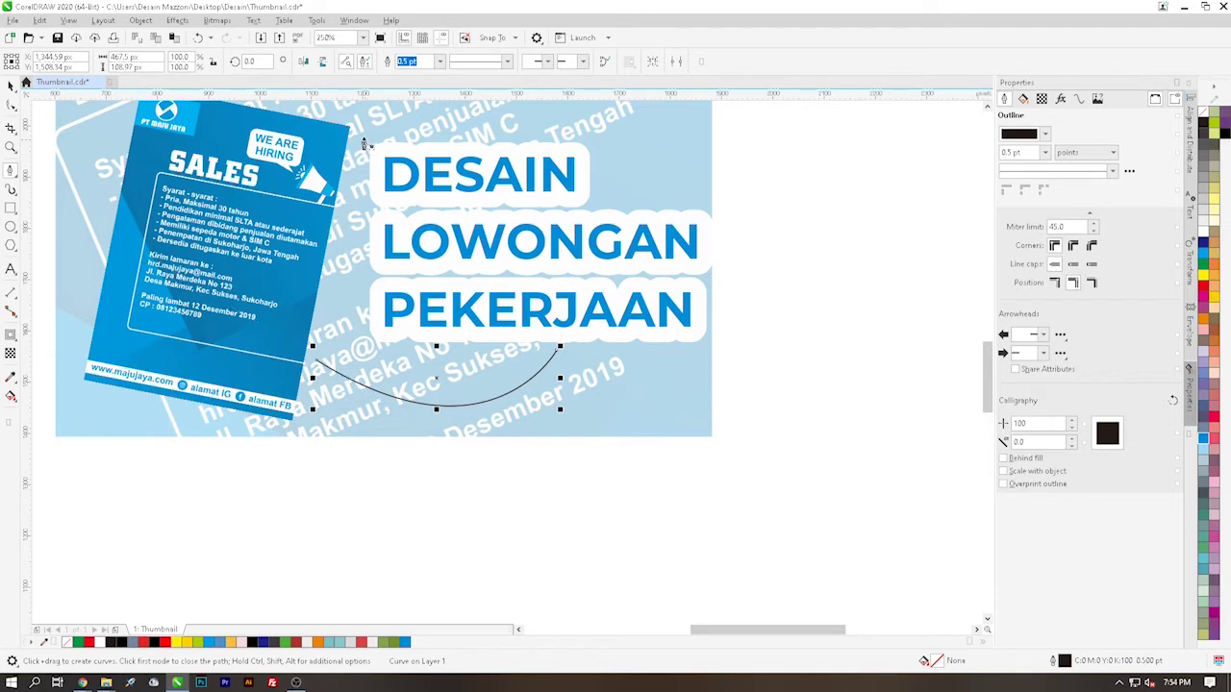
{"action": "left_click", "coordinate": [547, 61]}
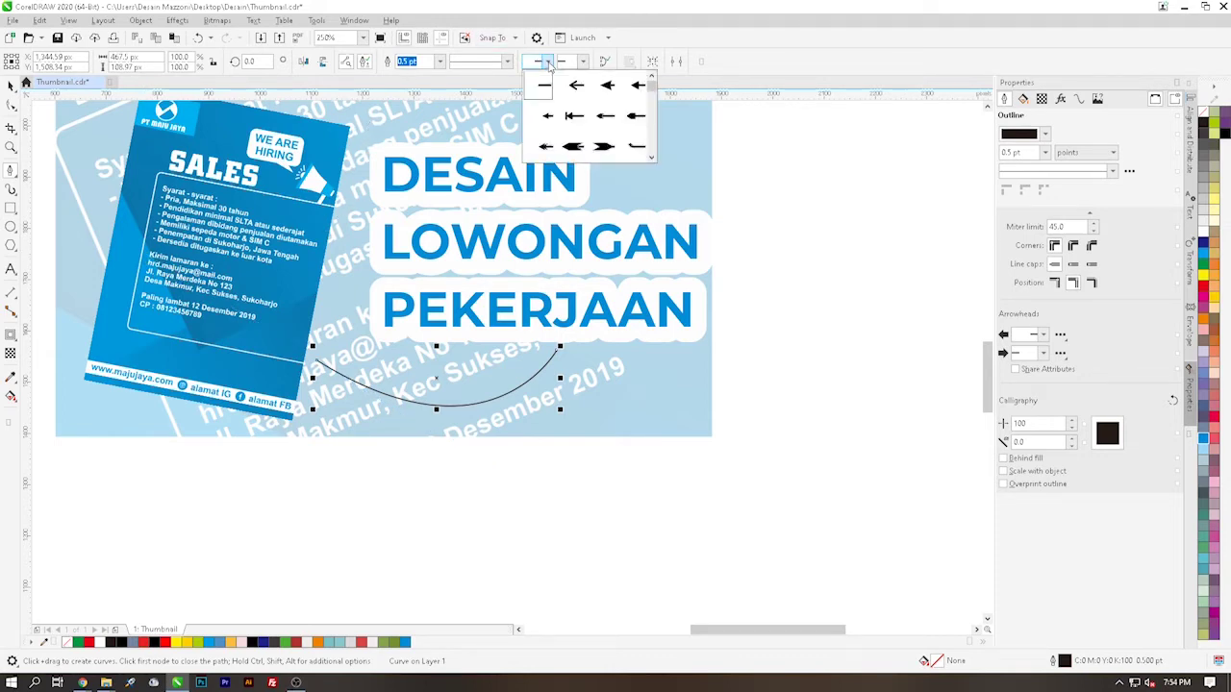
{"action": "left_click", "coordinate": [608, 86]}
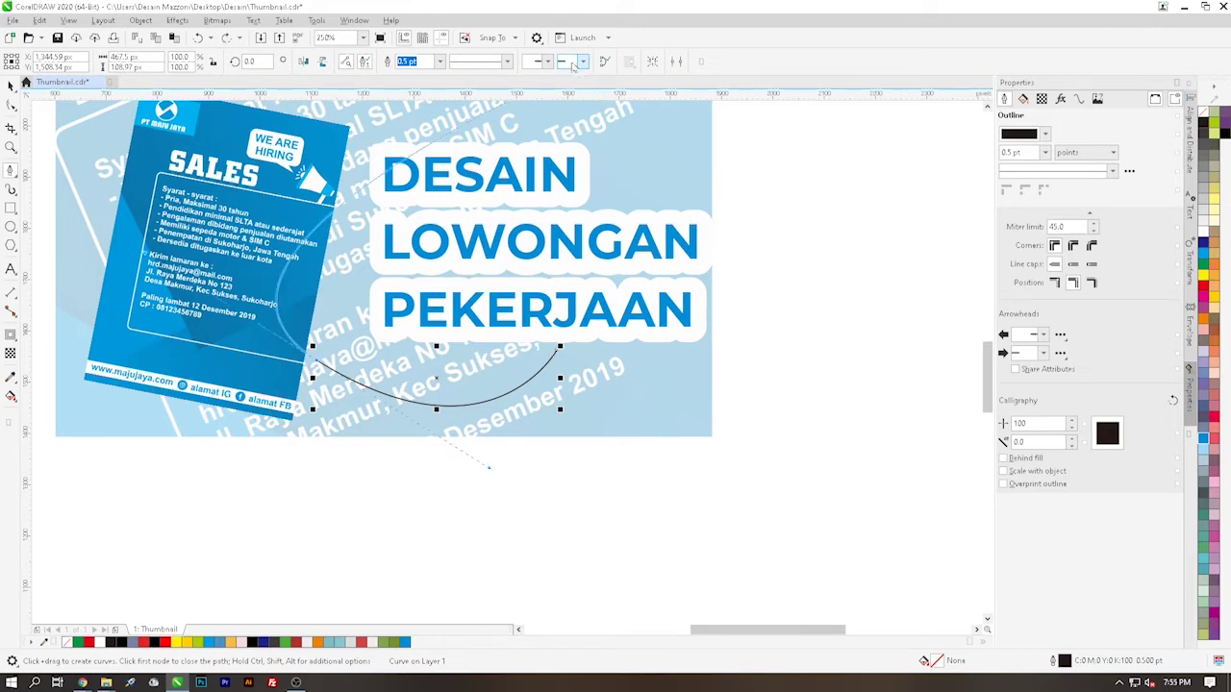
{"action": "left_click", "coordinate": [582, 62]}
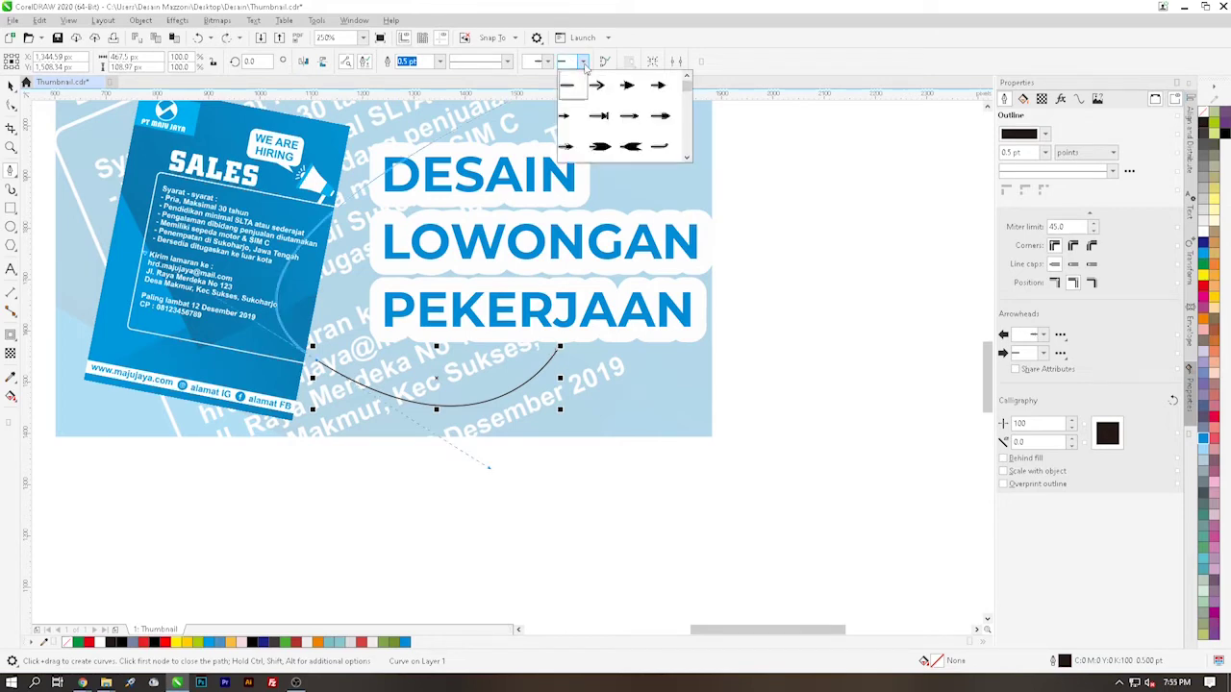
{"action": "left_click", "coordinate": [528, 167]}
Add a solid arrowhead to the curve's end at the poster and set the curve's outline width to 4 pt
{"action": "left_click", "coordinate": [581, 61]}
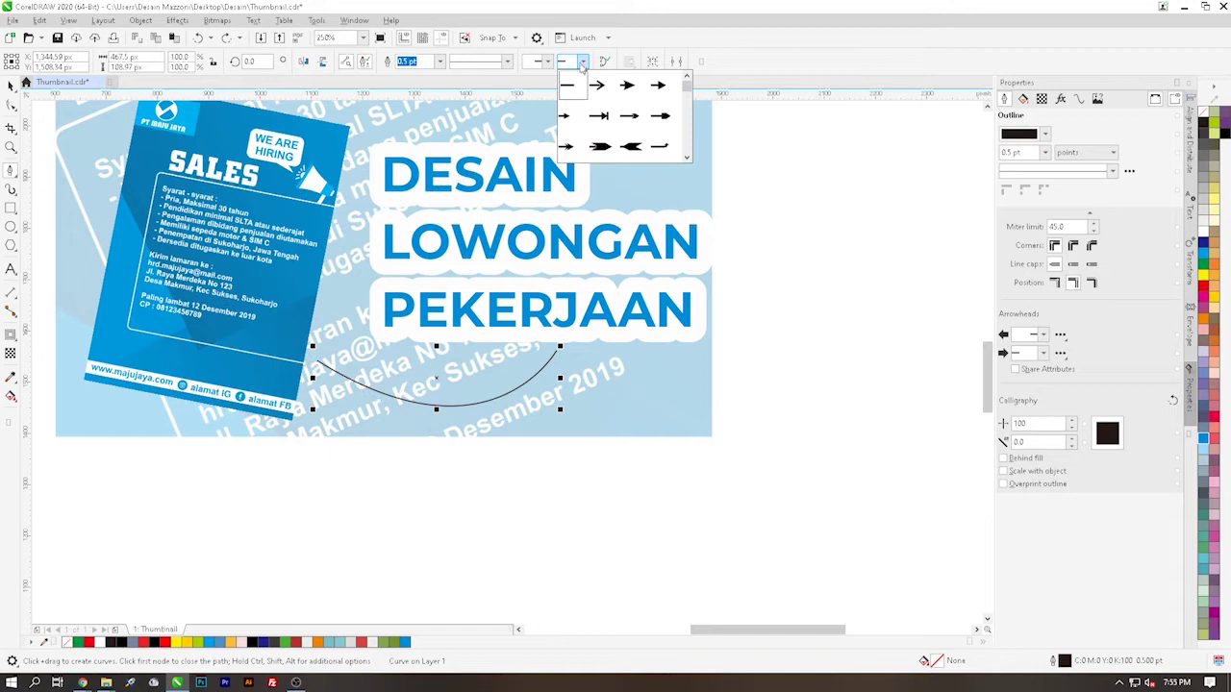
{"action": "left_click", "coordinate": [658, 85]}
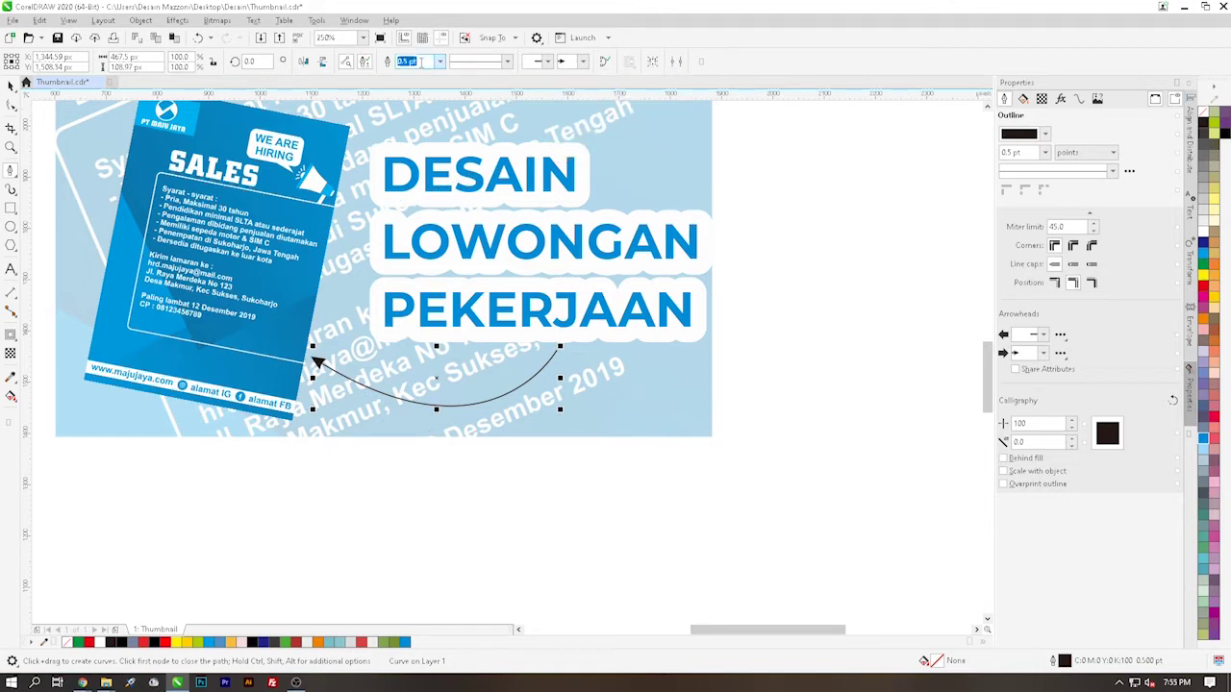
{"action": "type", "text": "1"}
{"action": "key", "text": "Return"}
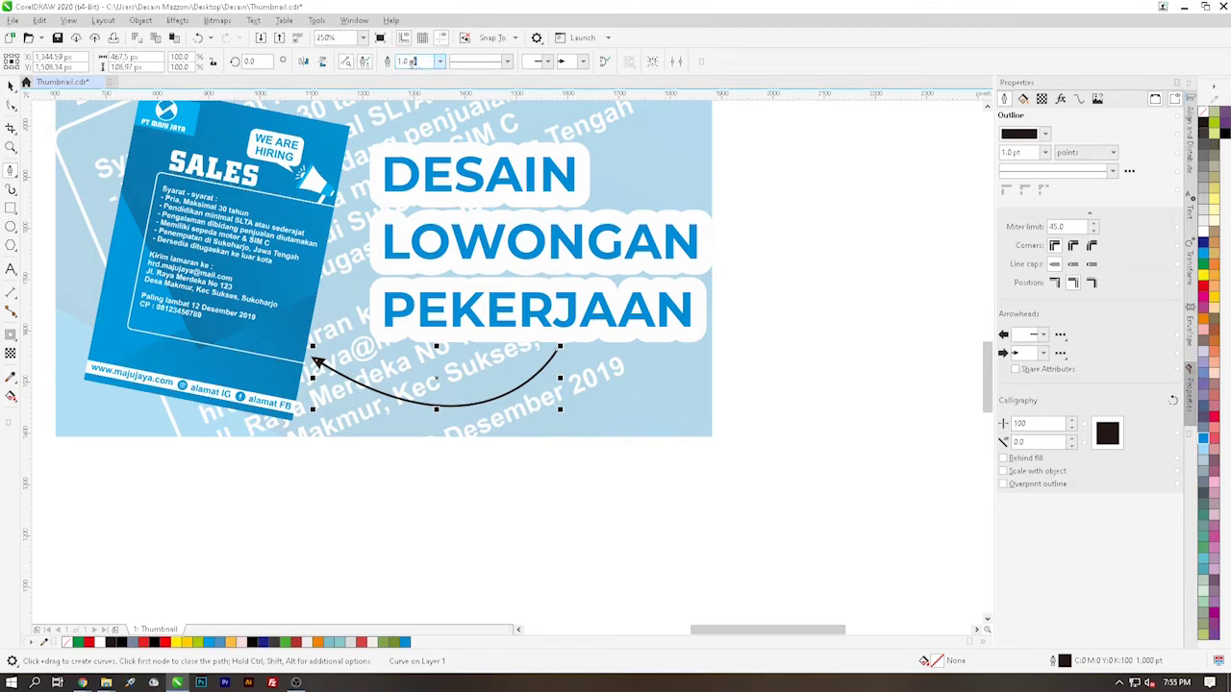
{"action": "left_click", "coordinate": [413, 61]}
{"action": "type", "text": "3"}
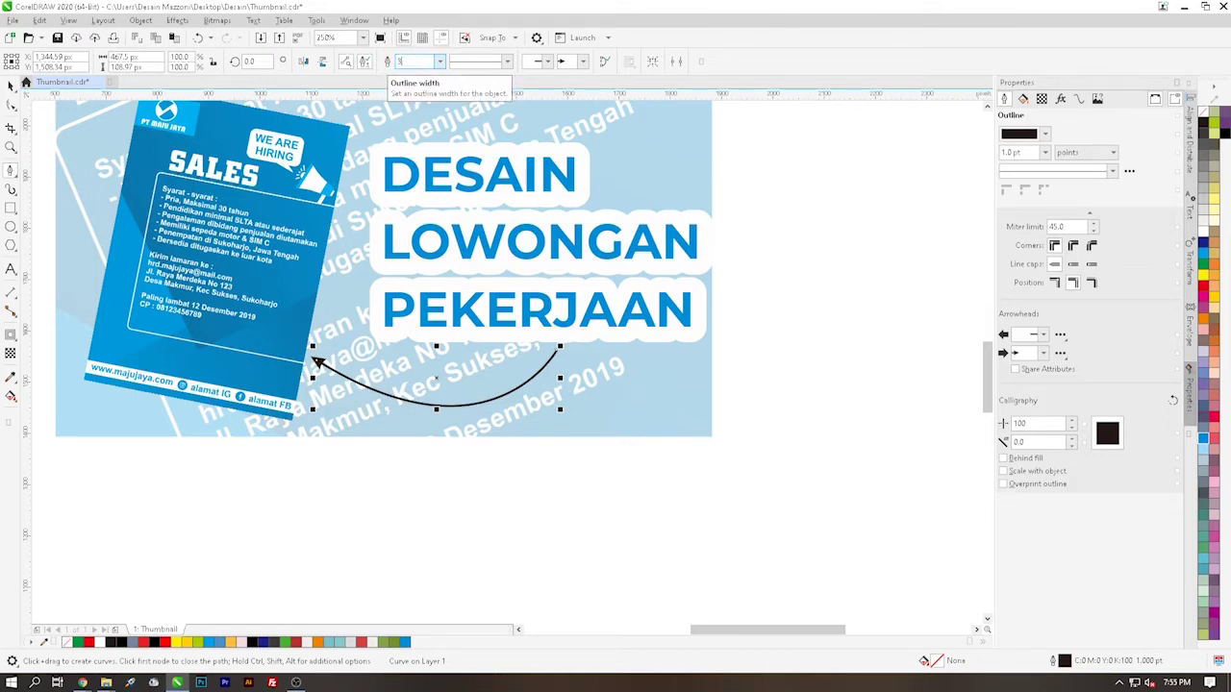
{"action": "key", "text": "Return"}
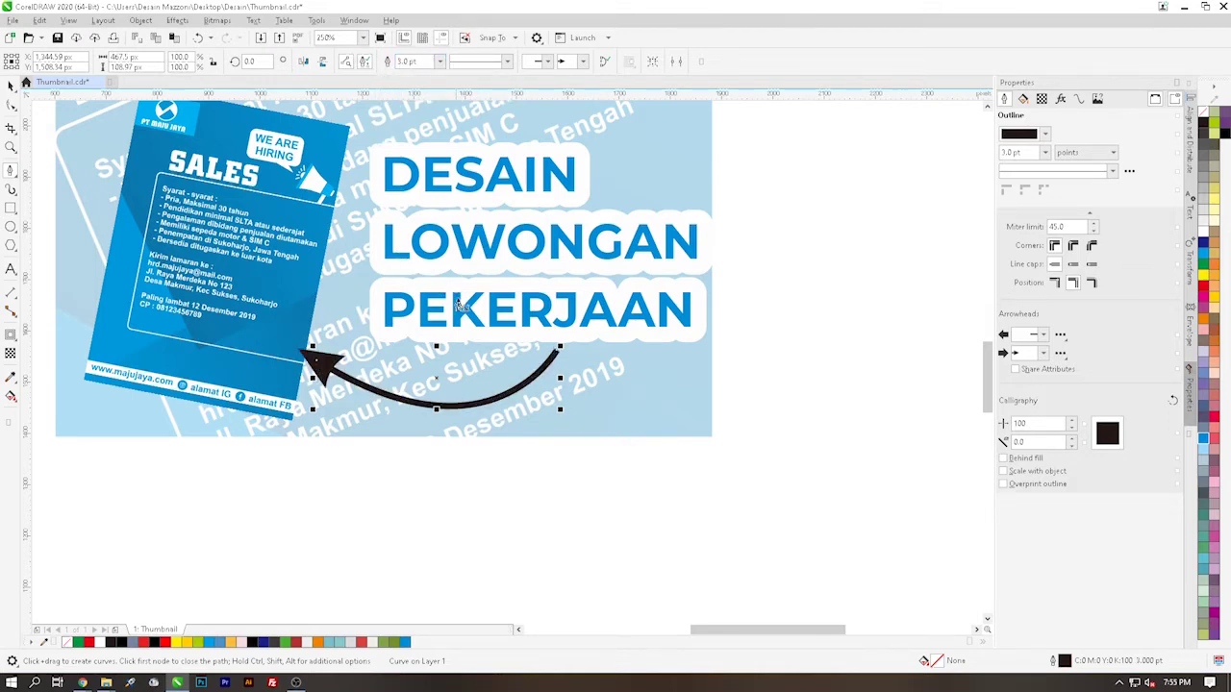
{"action": "scroll", "coordinate": [462, 305], "scroll_direction": "down", "scroll_amount": 1}
{"action": "scroll", "coordinate": [465, 169], "scroll_direction": "up", "scroll_amount": 1}
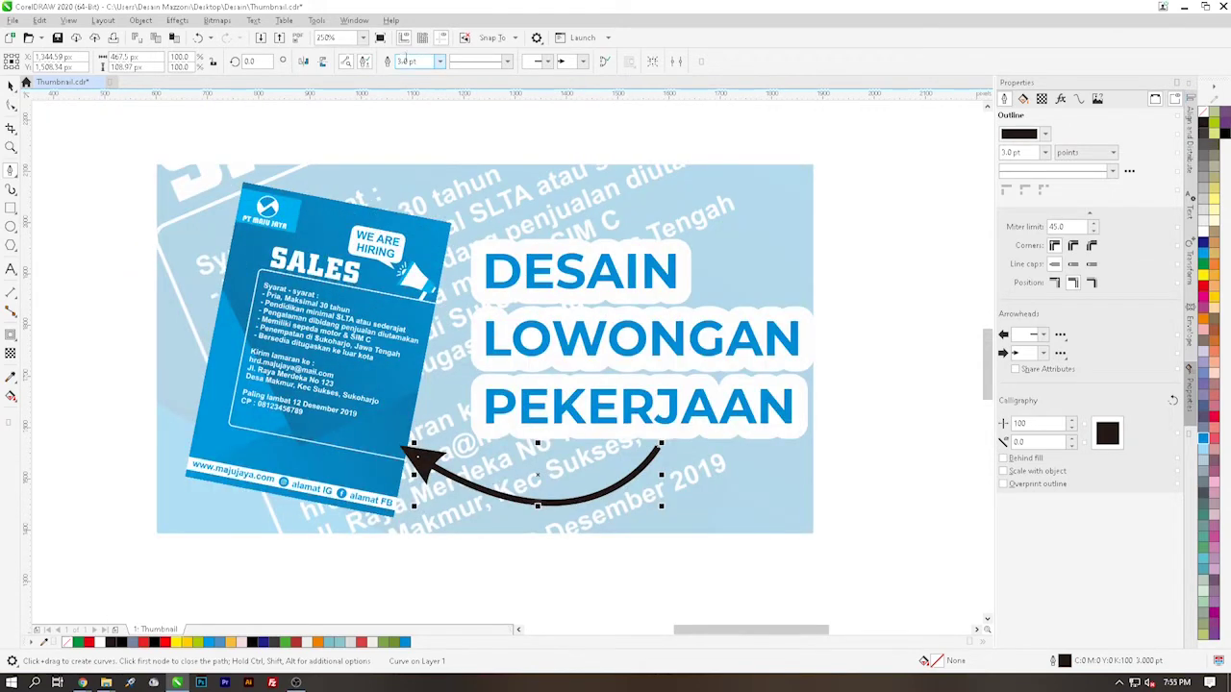
{"action": "left_click", "coordinate": [413, 60]}
{"action": "type", "text": "4"}
{"action": "key", "text": "Return"}
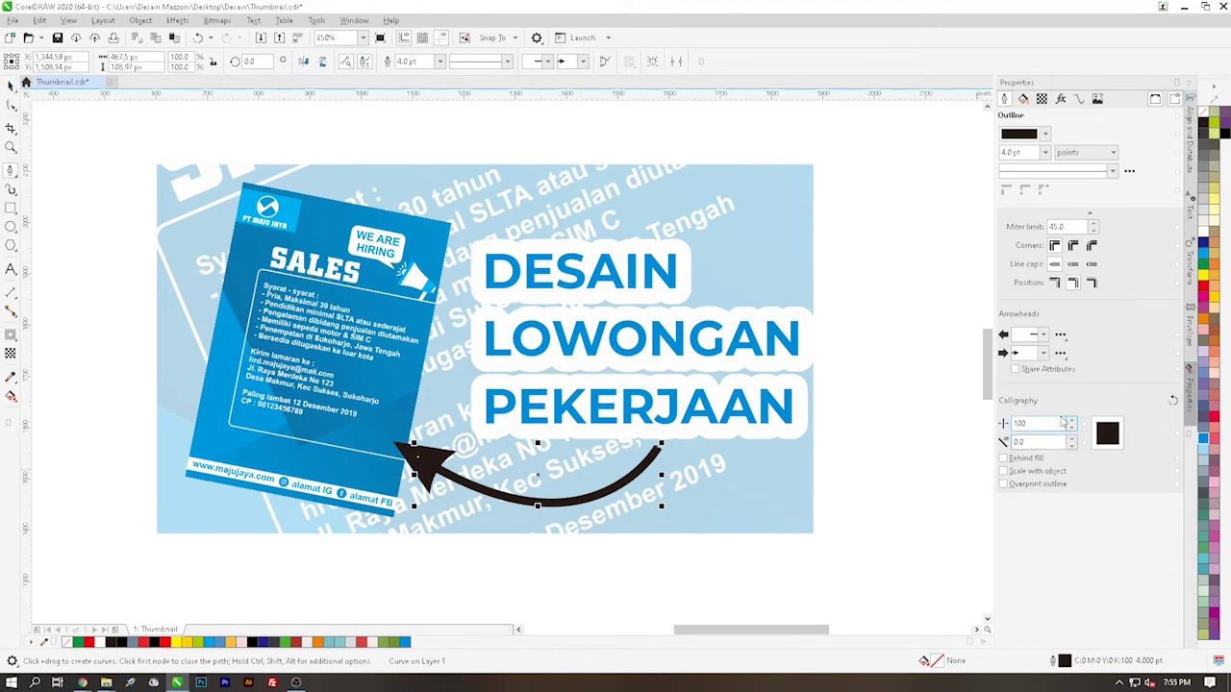
Edit the end arrowhead's attributes to reduce its length and width
{"action": "left_click", "coordinate": [1061, 353]}
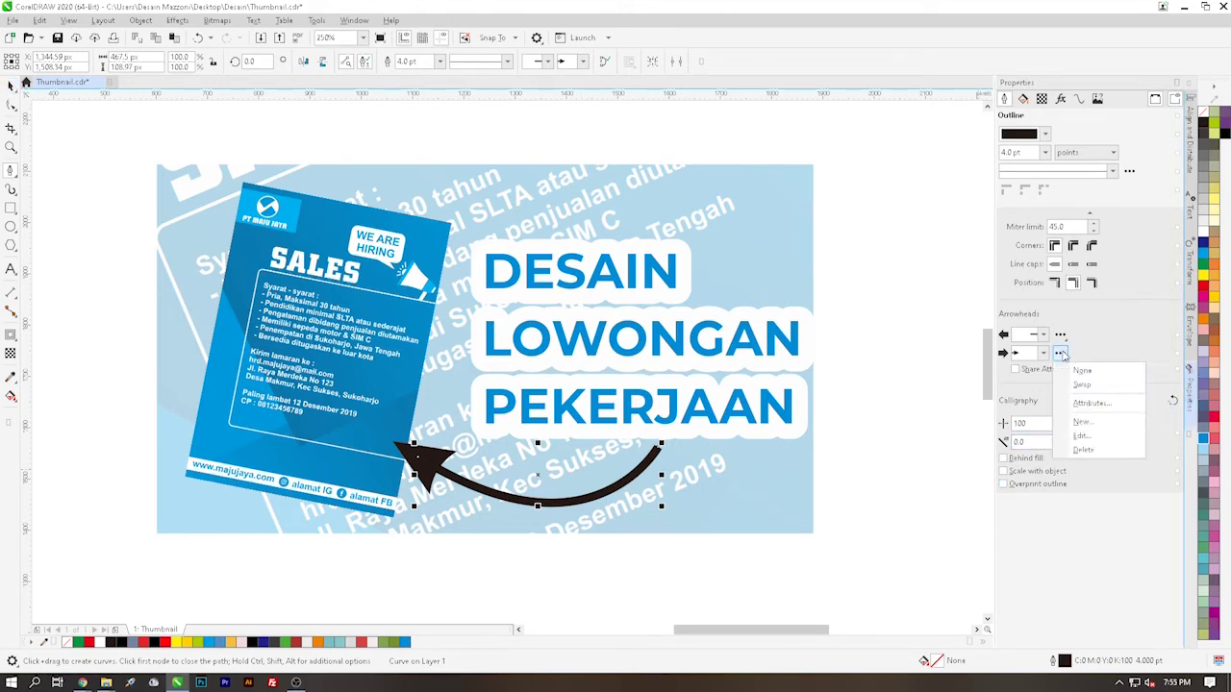
{"action": "left_click", "coordinate": [1075, 438]}
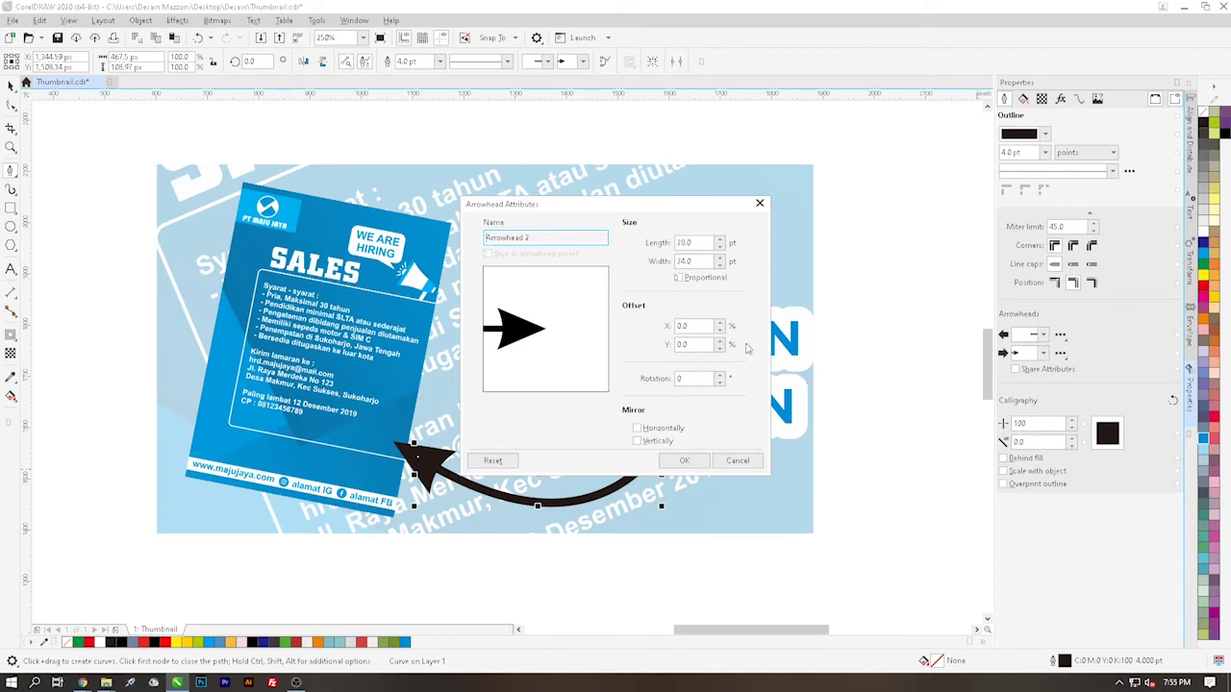
{"action": "left_click", "coordinate": [721, 267]}
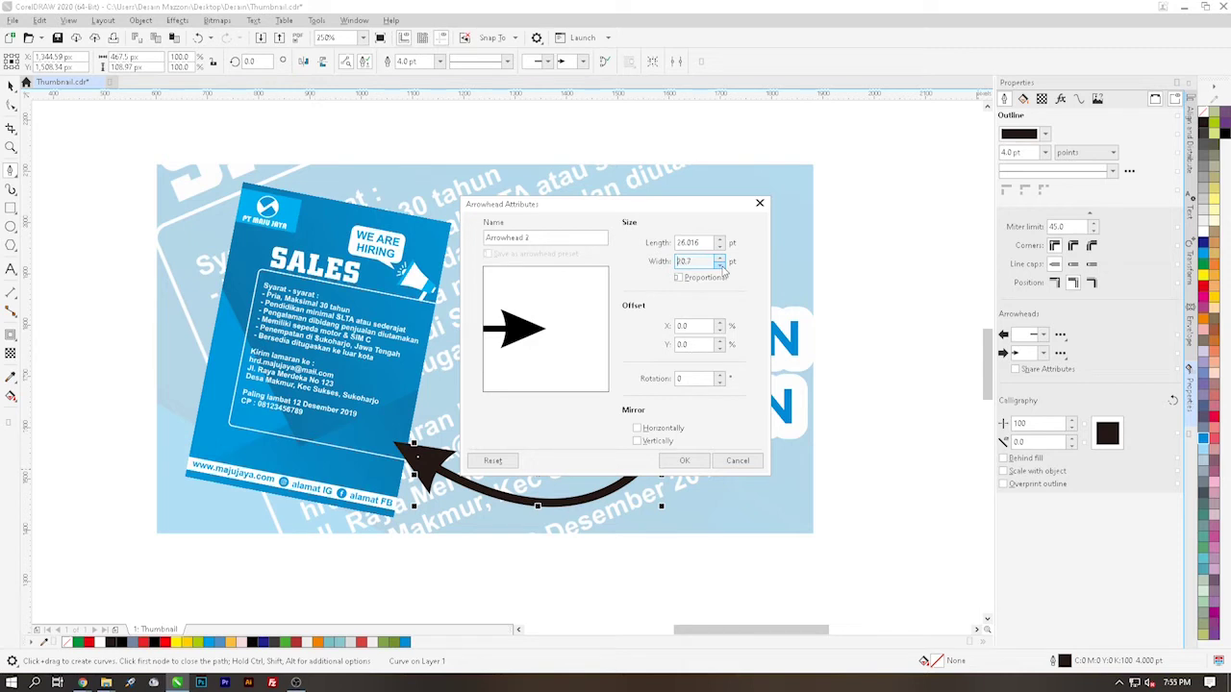
{"action": "left_click", "coordinate": [722, 266]}
{"action": "left_click", "coordinate": [722, 266]}
{"action": "left_click", "coordinate": [702, 460]}
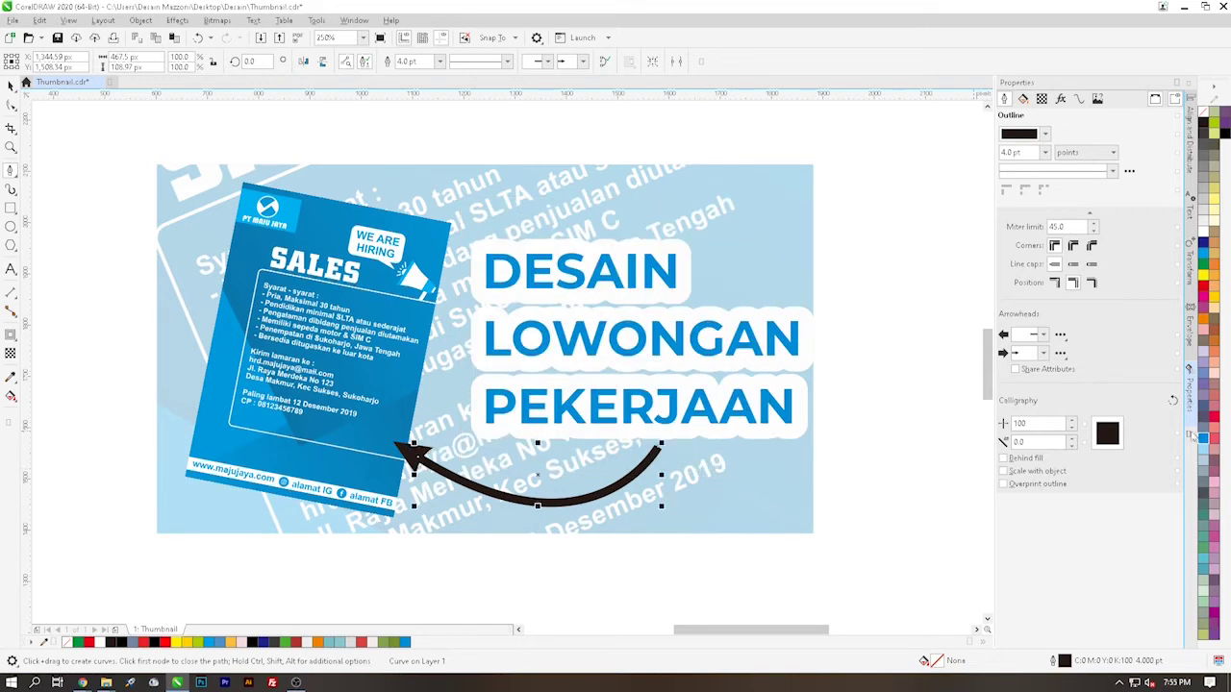
Colour the arrow's fill and outline blue (C100 M20 Y0 K0) and scale it to about 429 × 100 px, keeping its upper right corner fixed
{"action": "left_click", "coordinate": [1202, 437]}
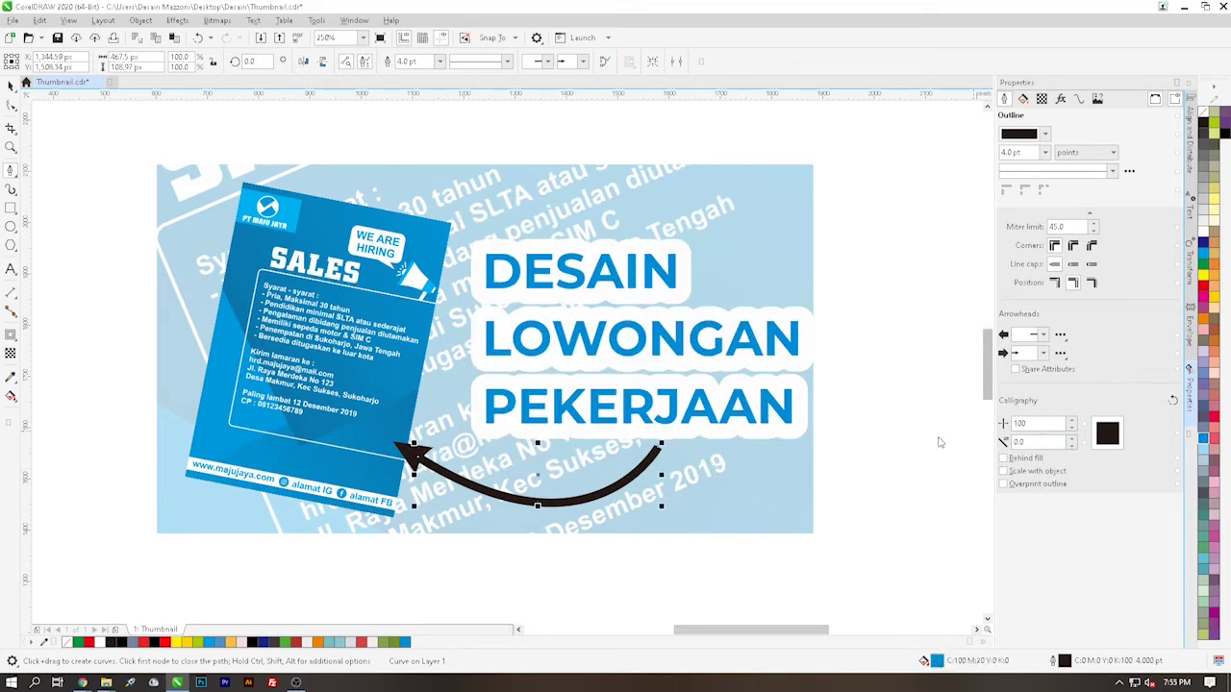
{"action": "right_click", "coordinate": [1202, 437]}
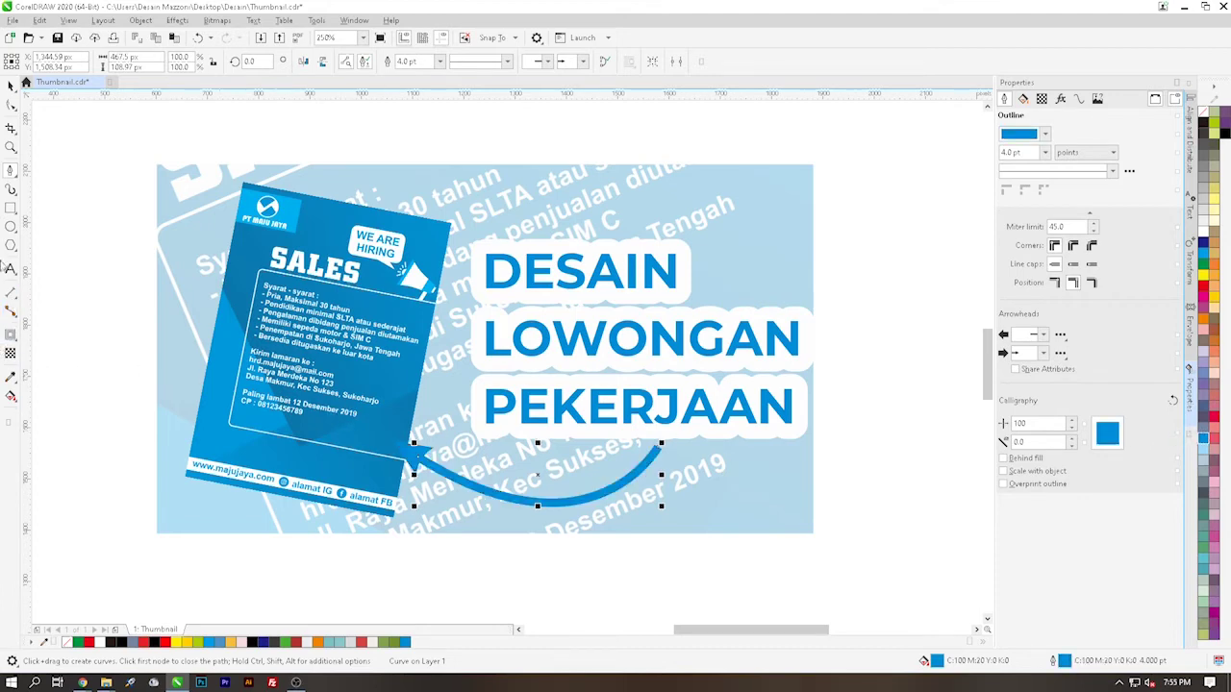
{"action": "left_click_drag", "start_coordinate": [413, 504], "coordinate": [432, 520]}
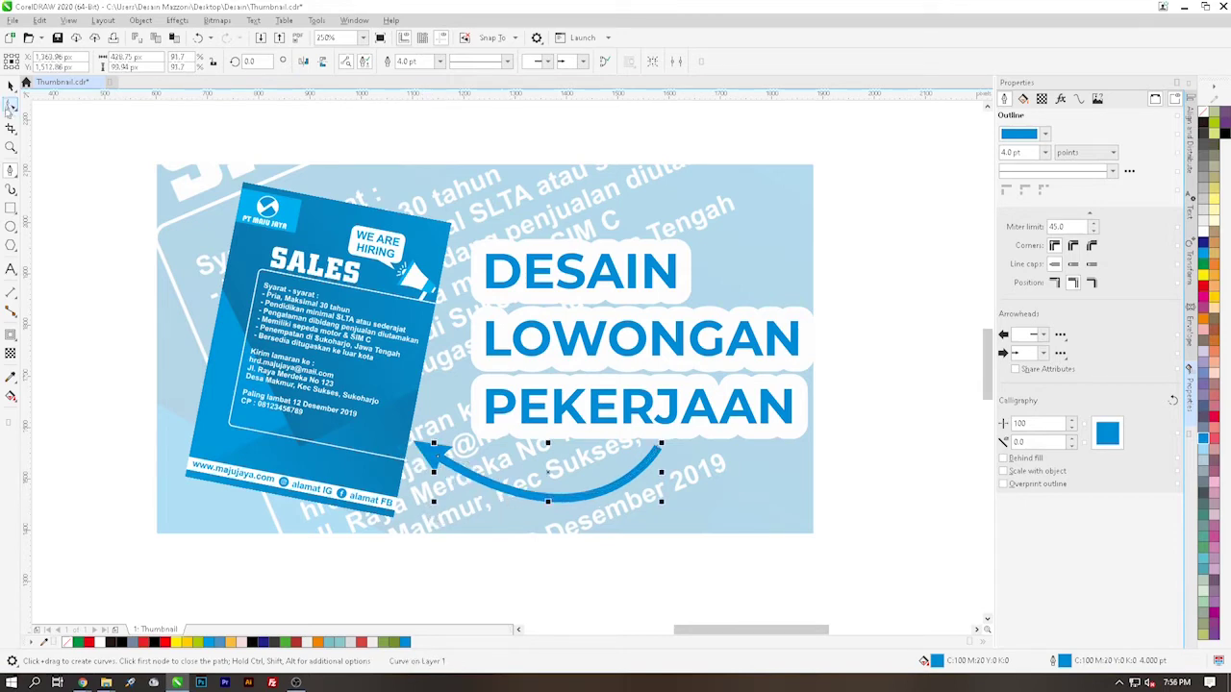
Nudge the contoured title up about 10 px
{"action": "left_click", "coordinate": [10, 89]}
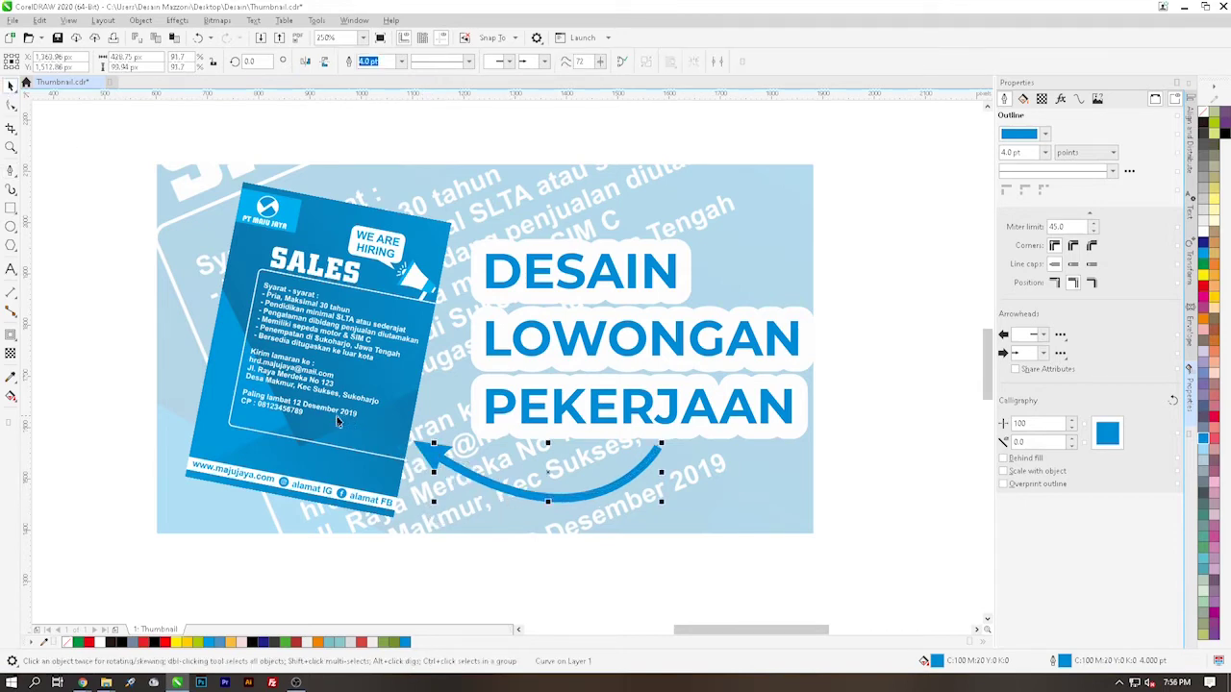
{"action": "left_click", "coordinate": [589, 496]}
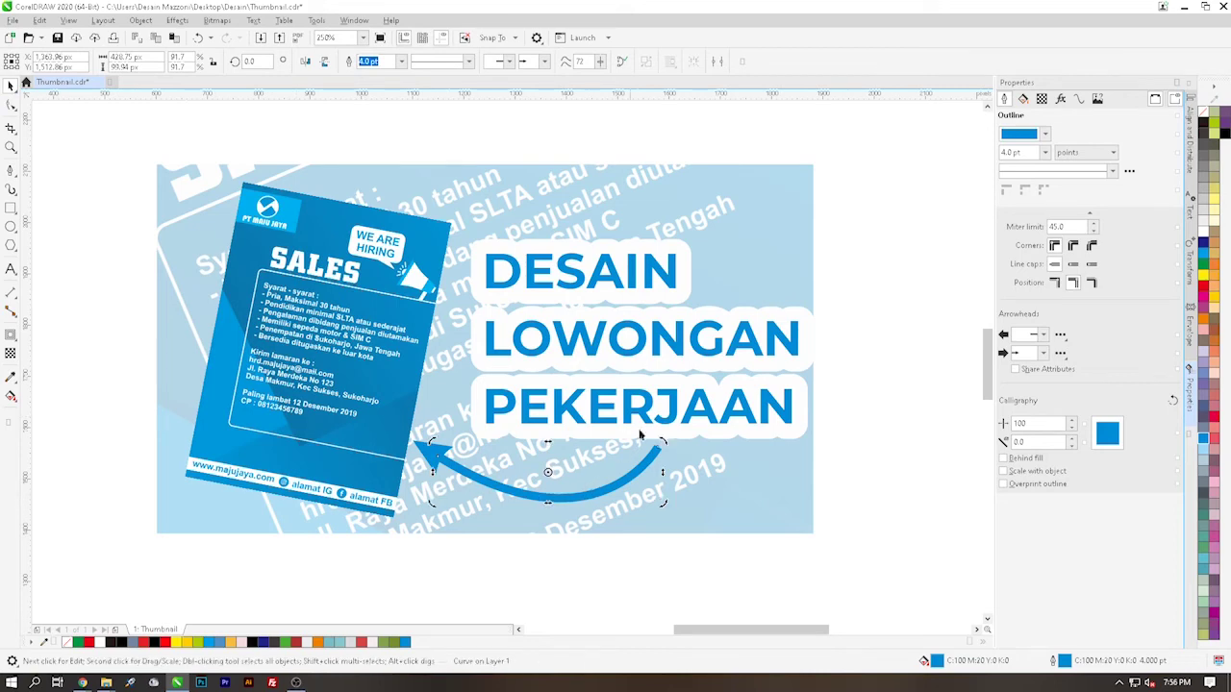
{"action": "left_click", "coordinate": [657, 345]}
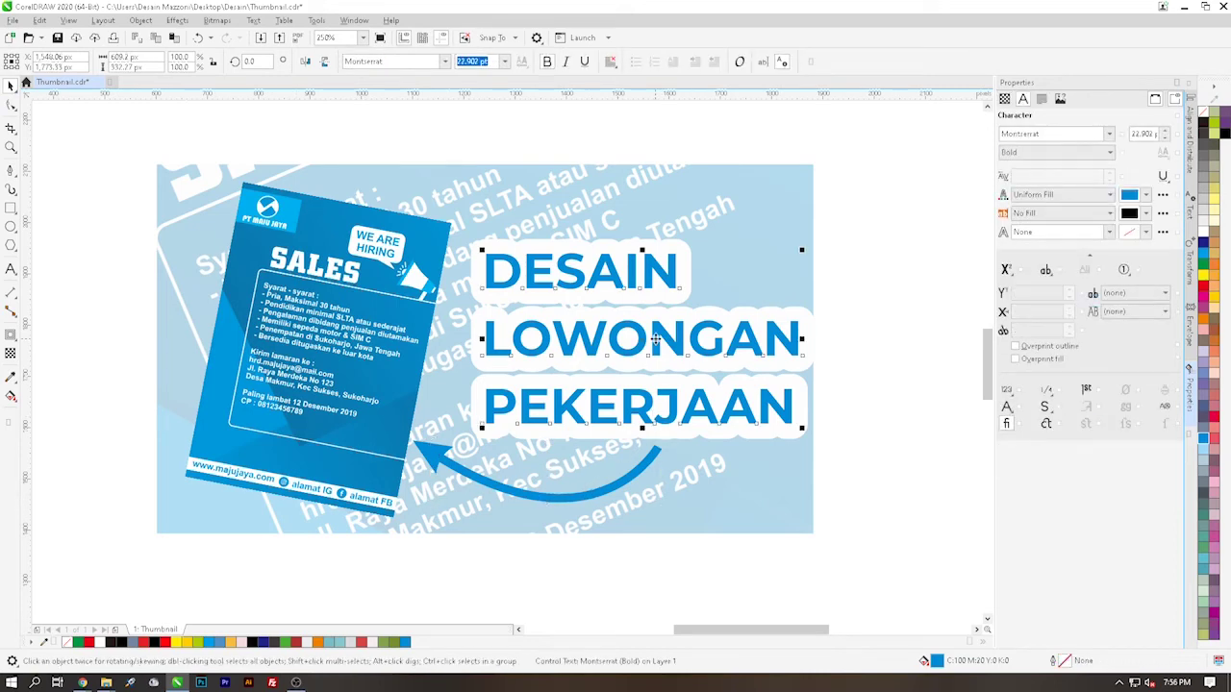
Rotate the arrow by 4.24° and nudge it 10 px to the right
{"action": "left_click", "coordinate": [621, 473]}
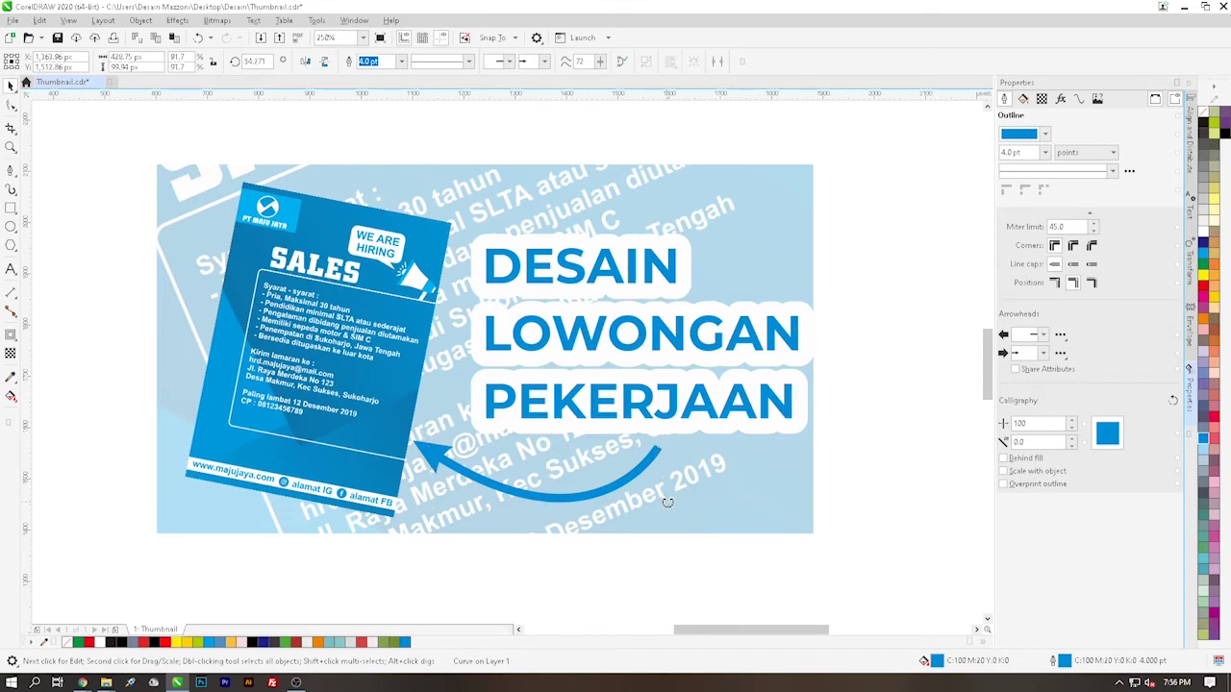
{"action": "left_click_drag", "start_coordinate": [668, 502], "coordinate": [673, 501]}
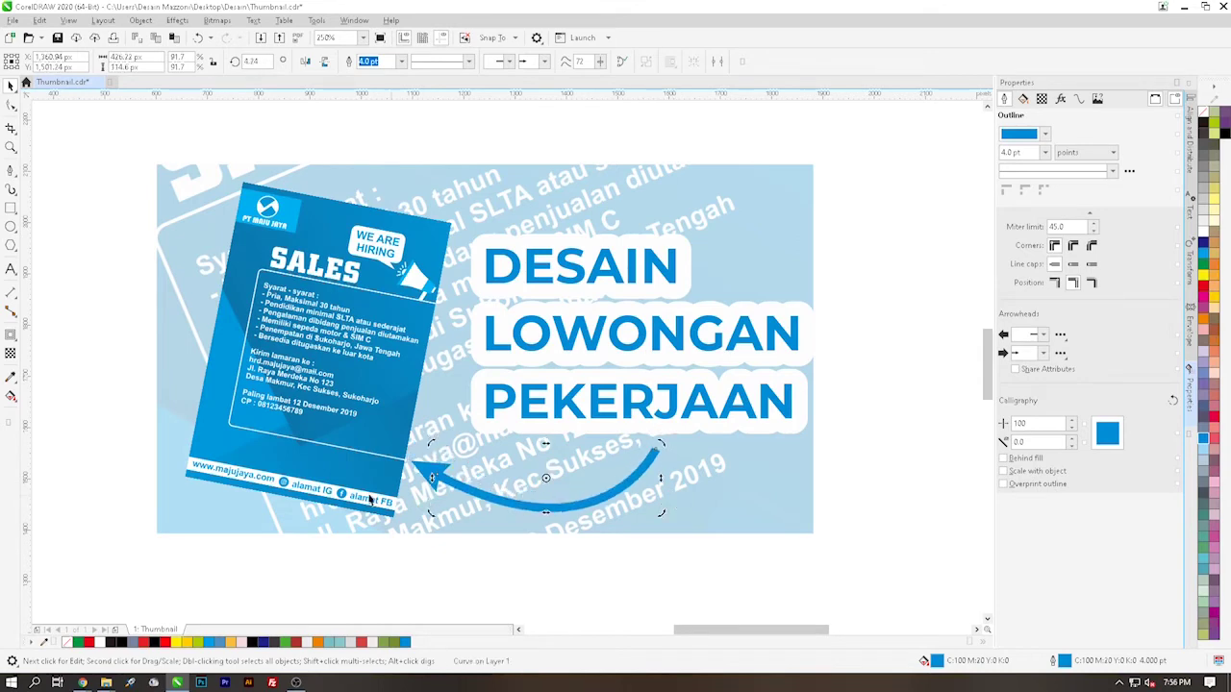
{"action": "key", "text": "Right"}
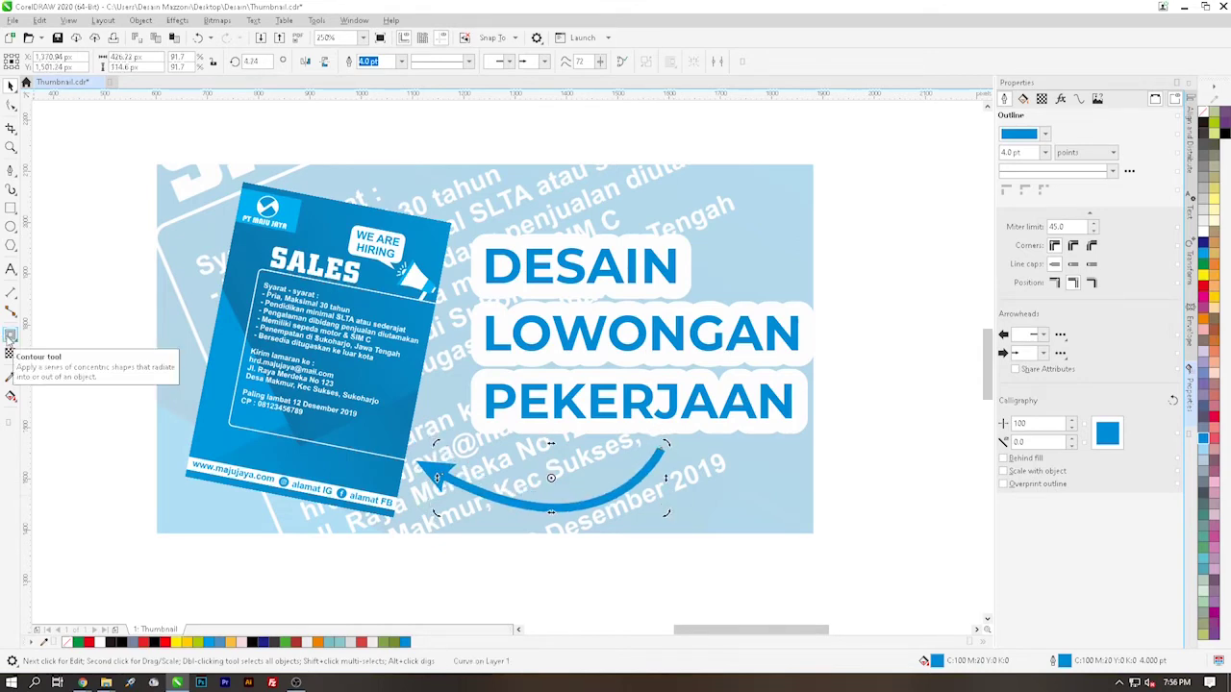
Try a one-step white contour with a 20 px offset on the arrow curve, and clear it
{"action": "left_click", "coordinate": [12, 333]}
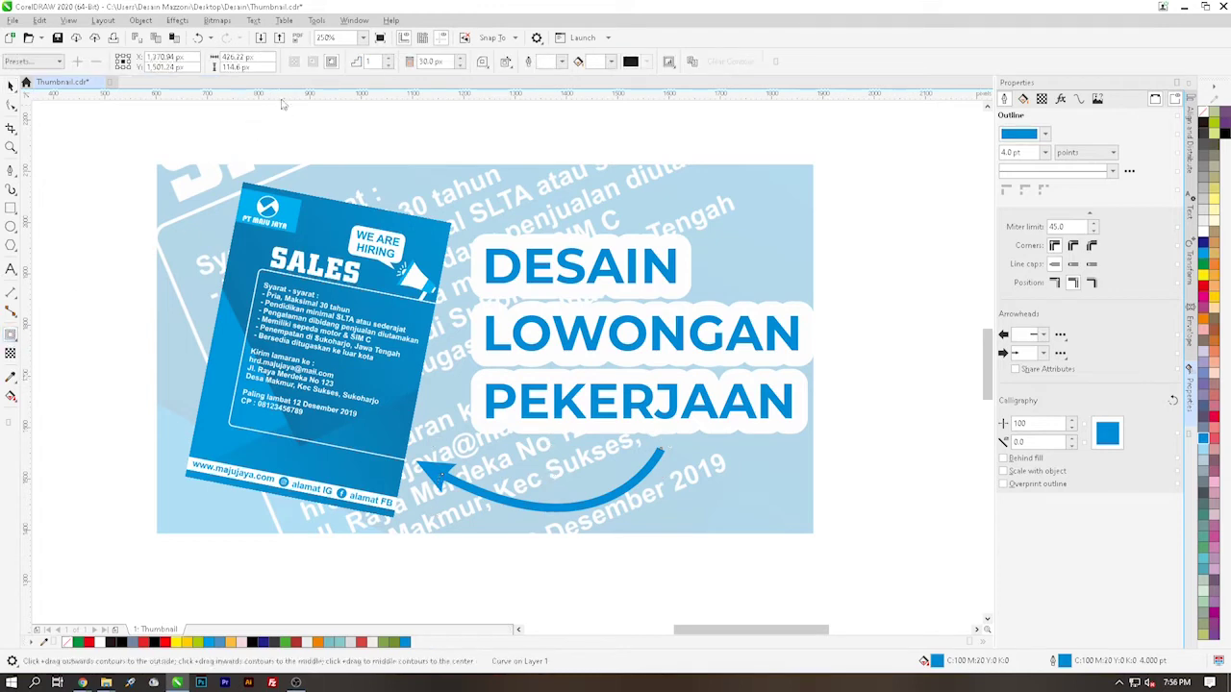
{"action": "key", "text": "Return"}
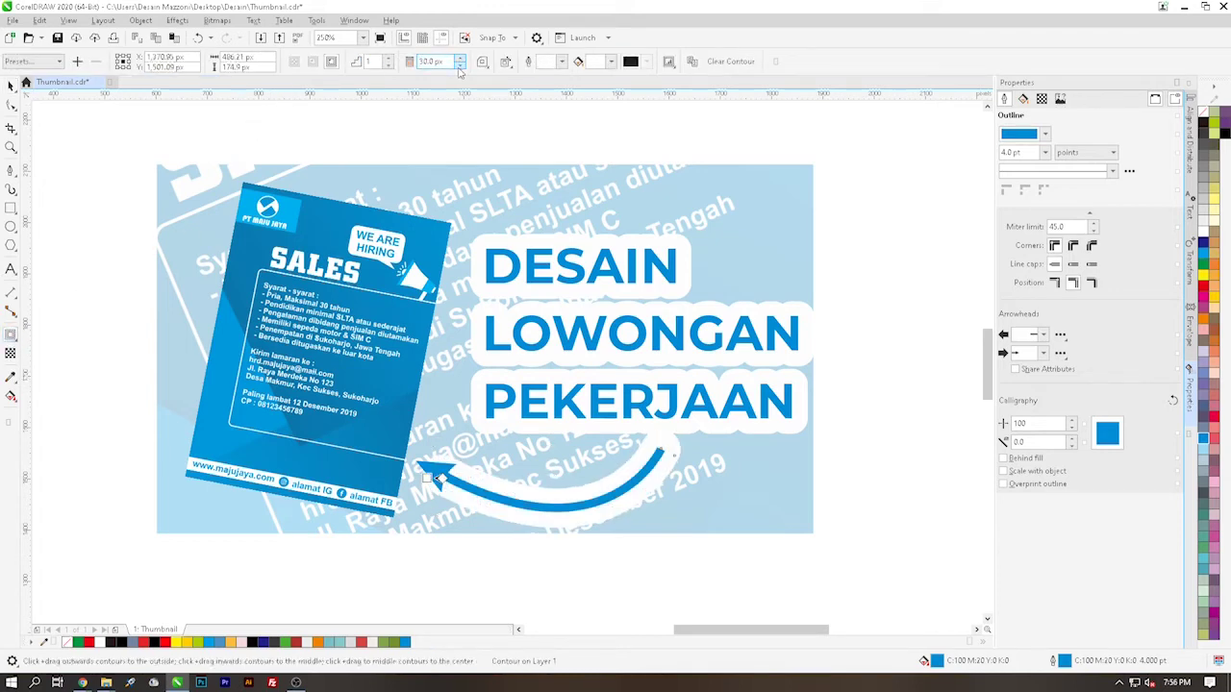
{"action": "left_click", "coordinate": [460, 66]}
{"action": "left_click", "coordinate": [460, 66]}
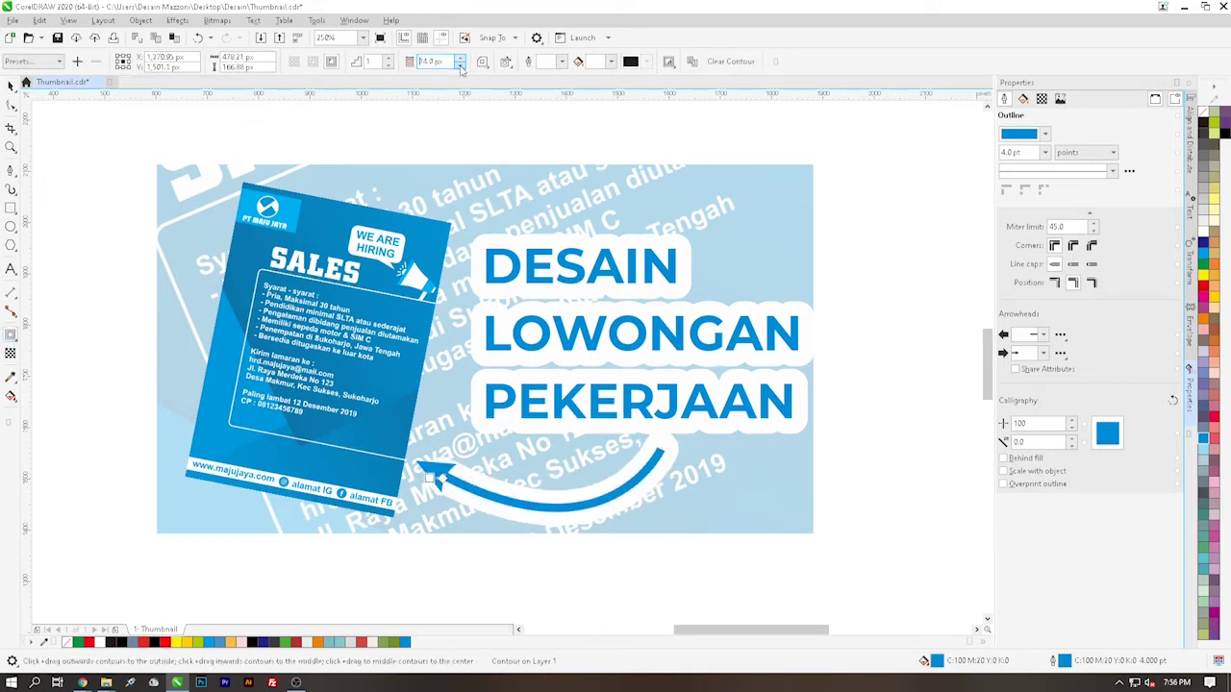
{"action": "left_click", "coordinate": [460, 66]}
{"action": "left_click", "coordinate": [459, 66]}
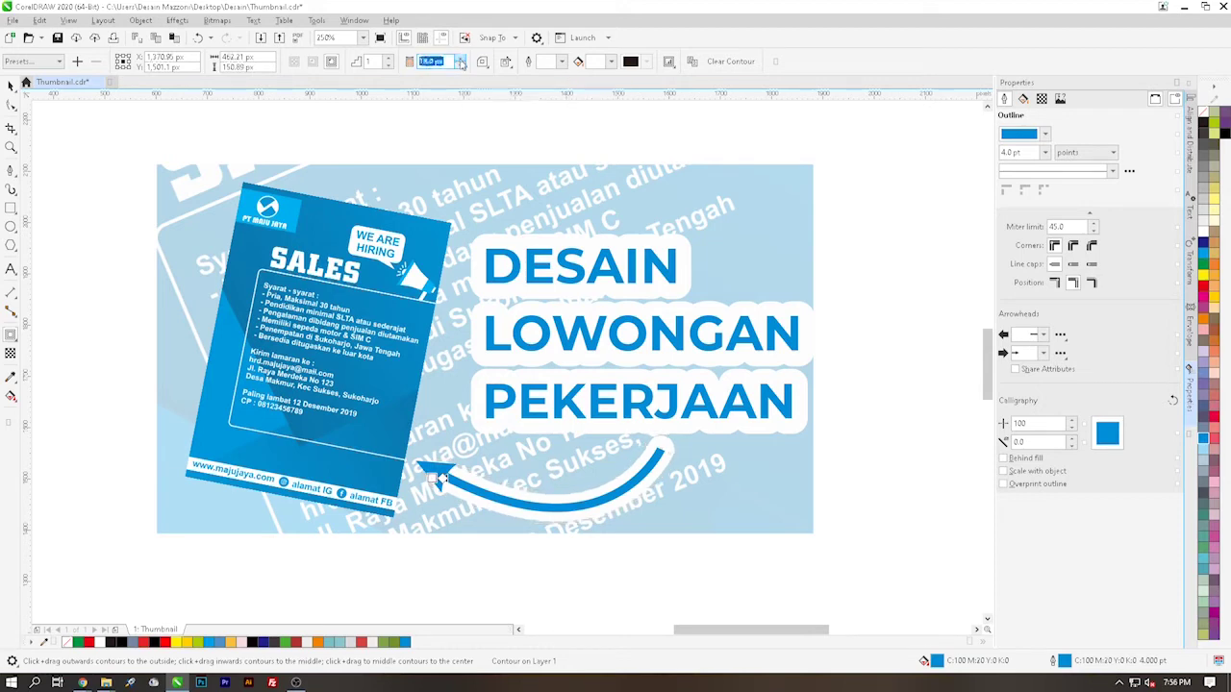
{"action": "left_click", "coordinate": [459, 58]}
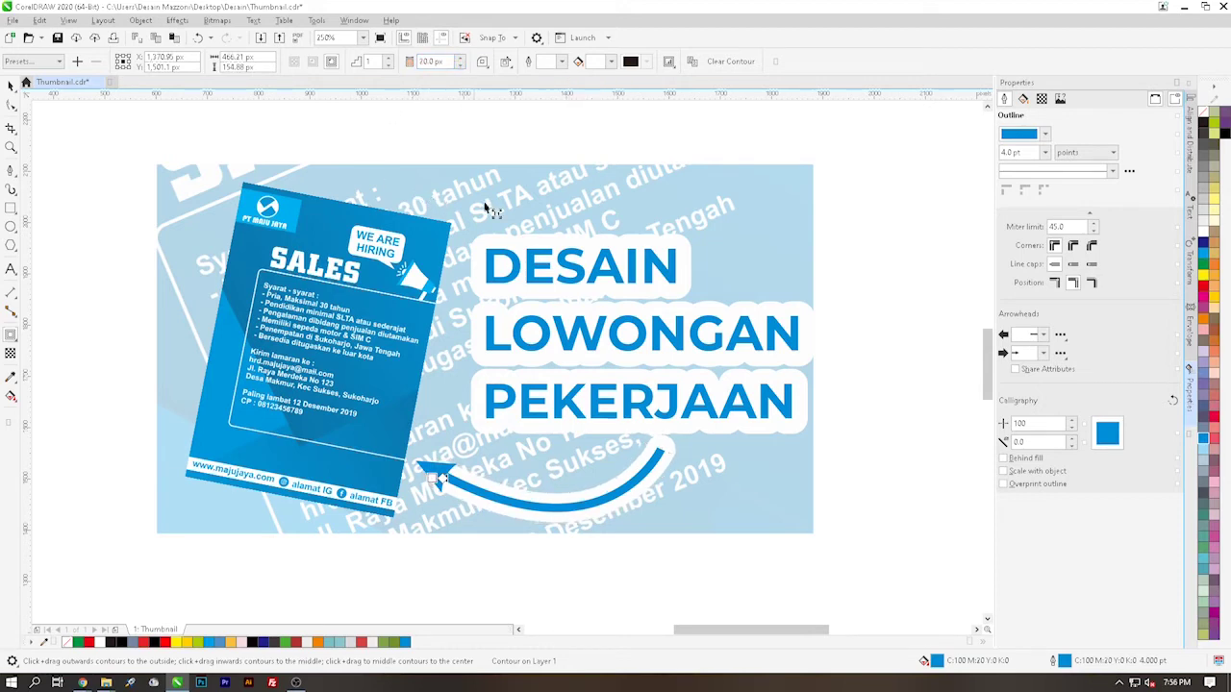
{"action": "left_click", "coordinate": [731, 61]}
Convert the arrow's outline to an object and apply a one-step white outside contour with a 20 px offset
{"action": "left_click", "coordinate": [10, 85]}
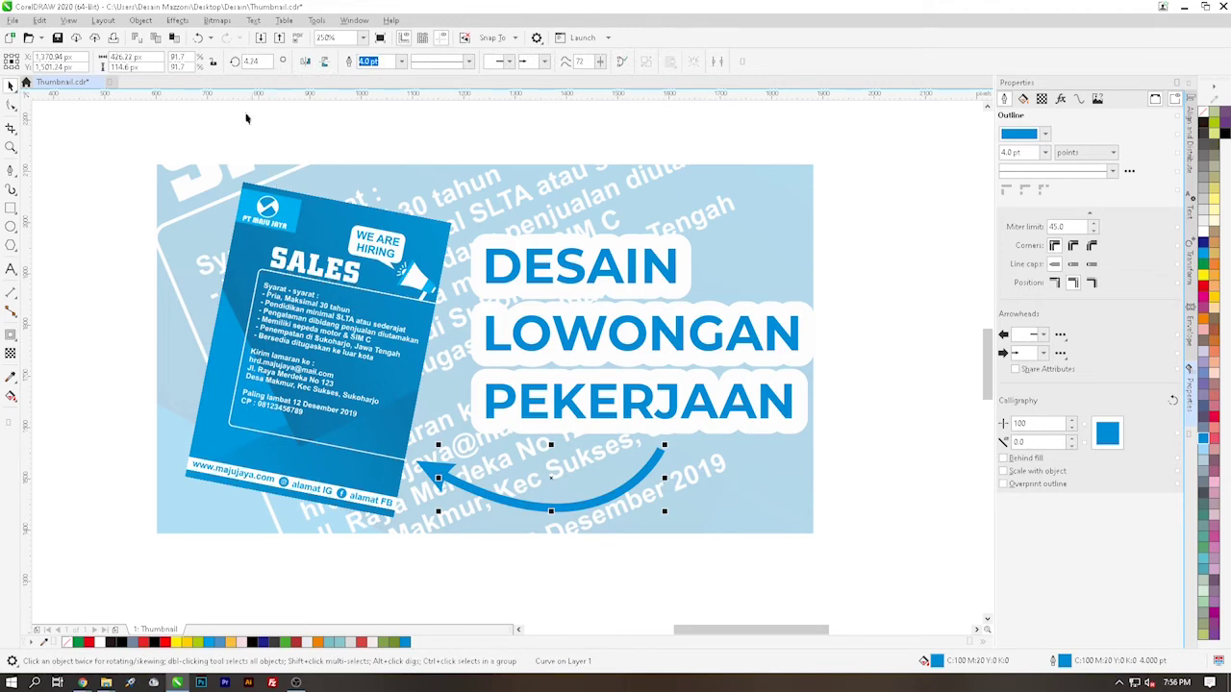
{"action": "left_click", "coordinate": [140, 20]}
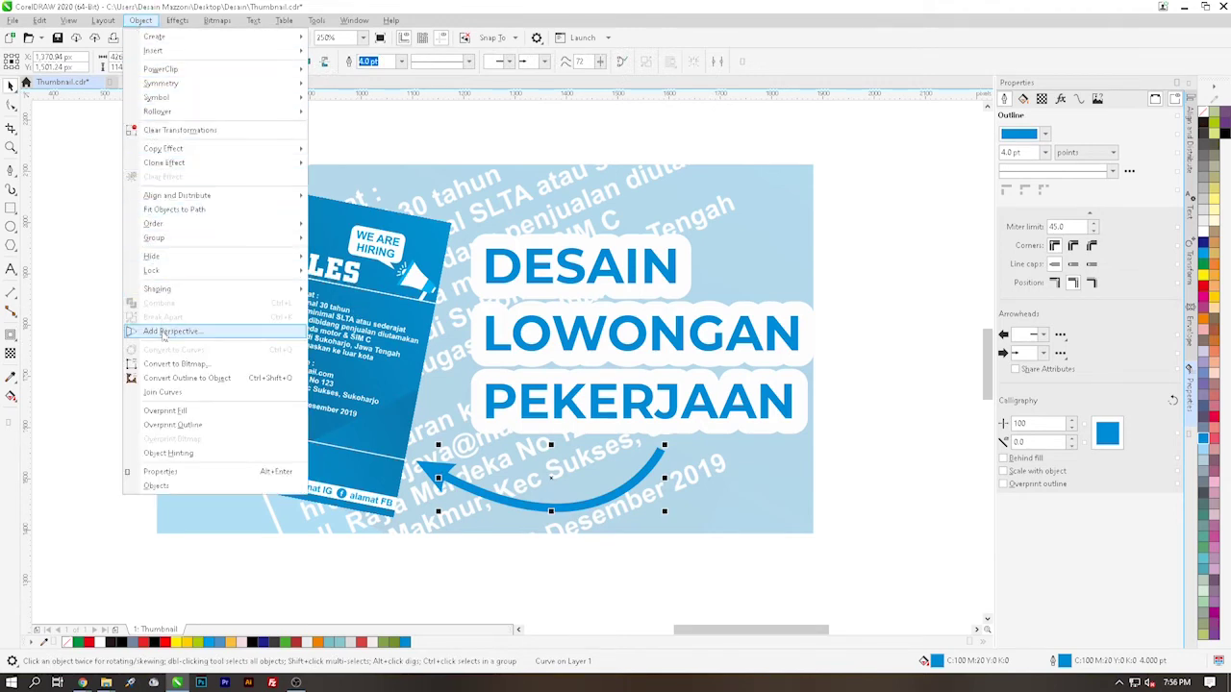
{"action": "left_click", "coordinate": [186, 378]}
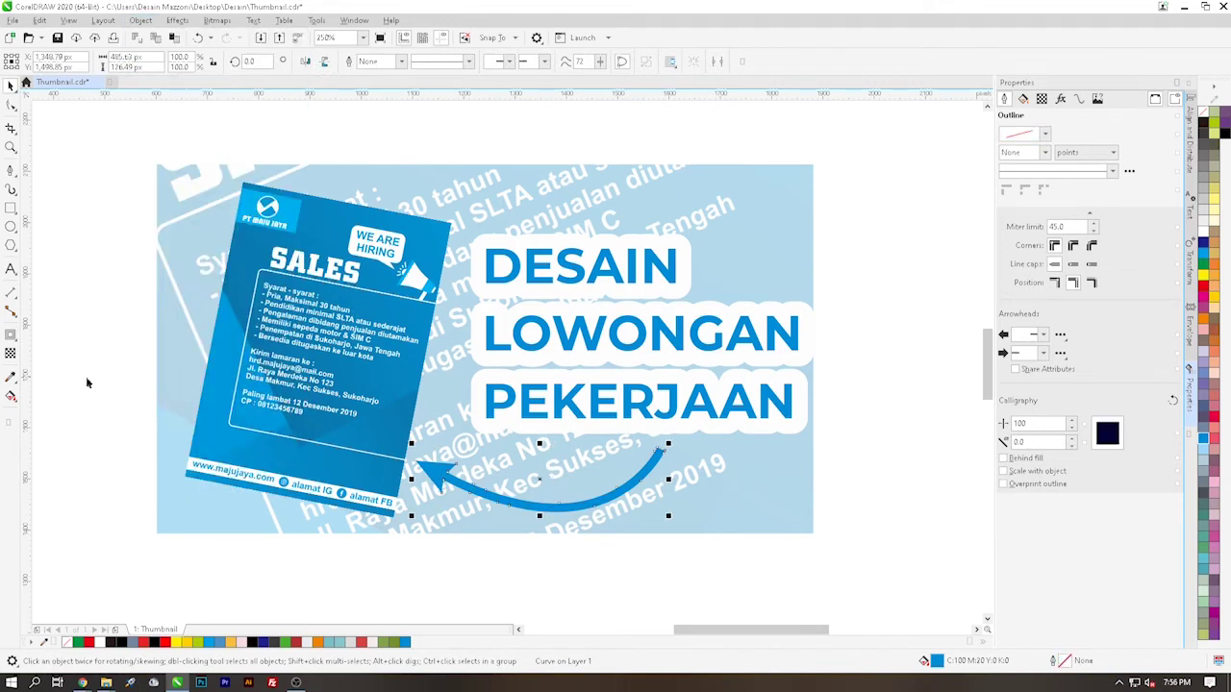
{"action": "left_click", "coordinate": [11, 334]}
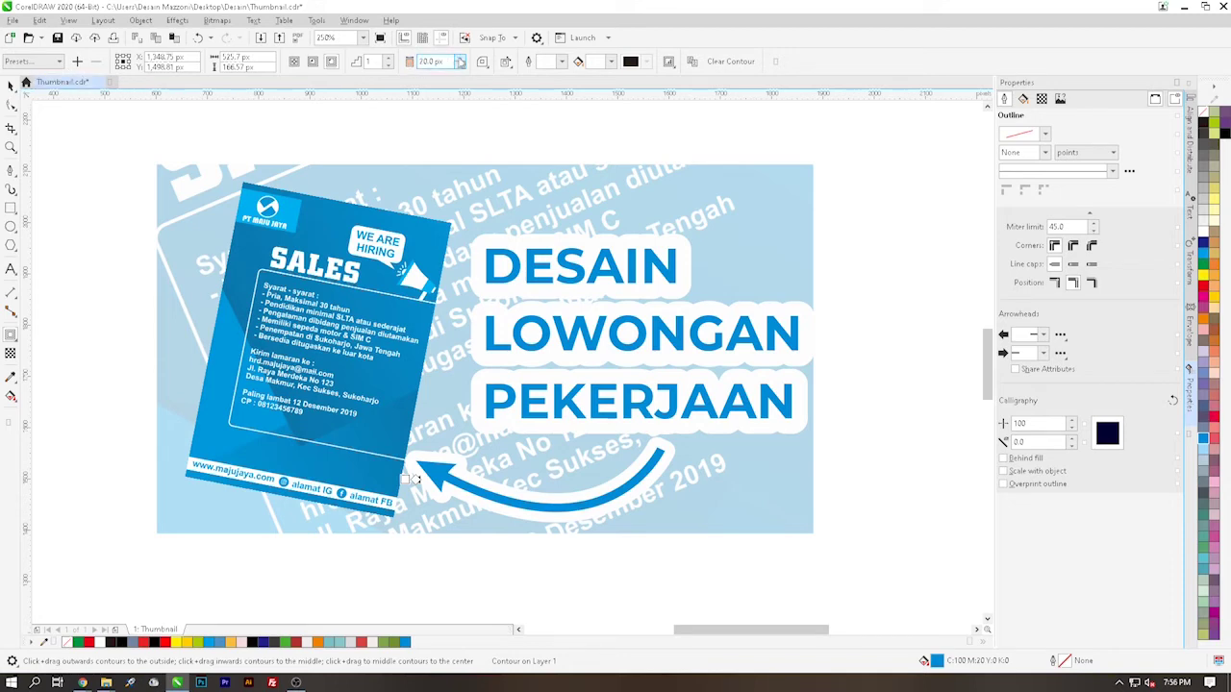
Nudge the contoured arrow 20 px up and 10 px to the right
{"action": "left_click", "coordinate": [11, 84]}
{"action": "key", "text": "Up"}
{"action": "key", "text": "Right"}
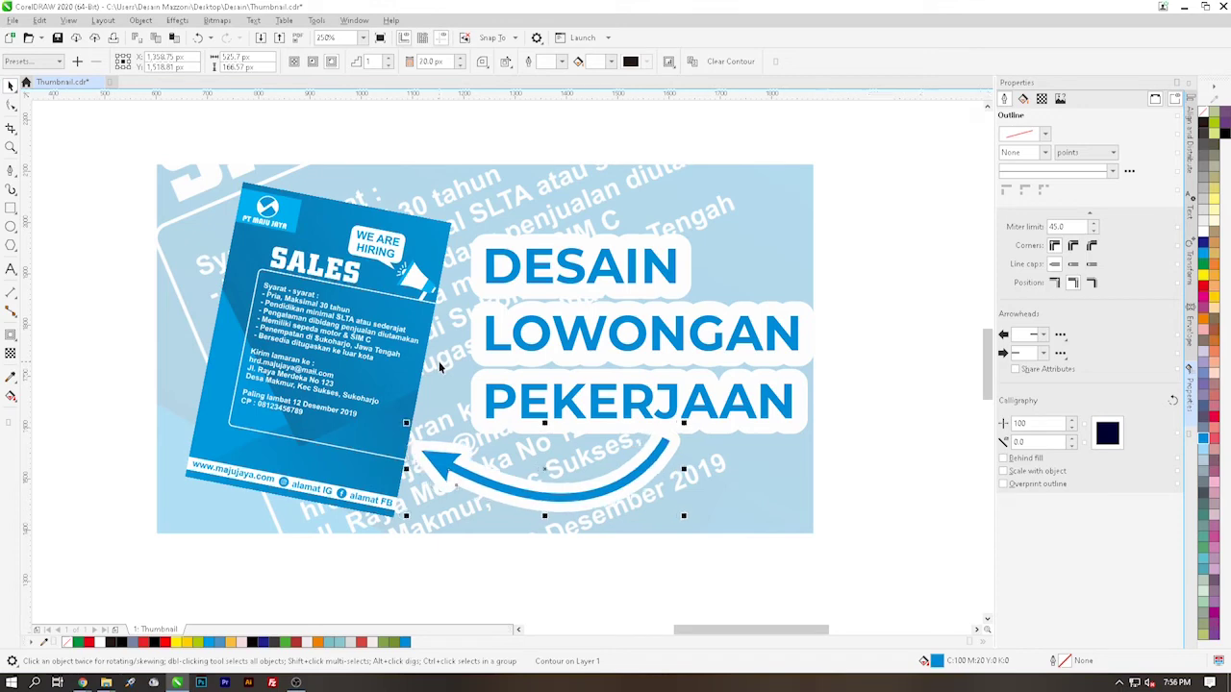
{"action": "left_click", "coordinate": [874, 430]}
Draw a slanted line about 9 × 19 px and a vertical line about 27.5 px tall beside the poster's upper-right corner
{"action": "scroll", "coordinate": [874, 428], "scroll_direction": "down", "scroll_amount": 1}
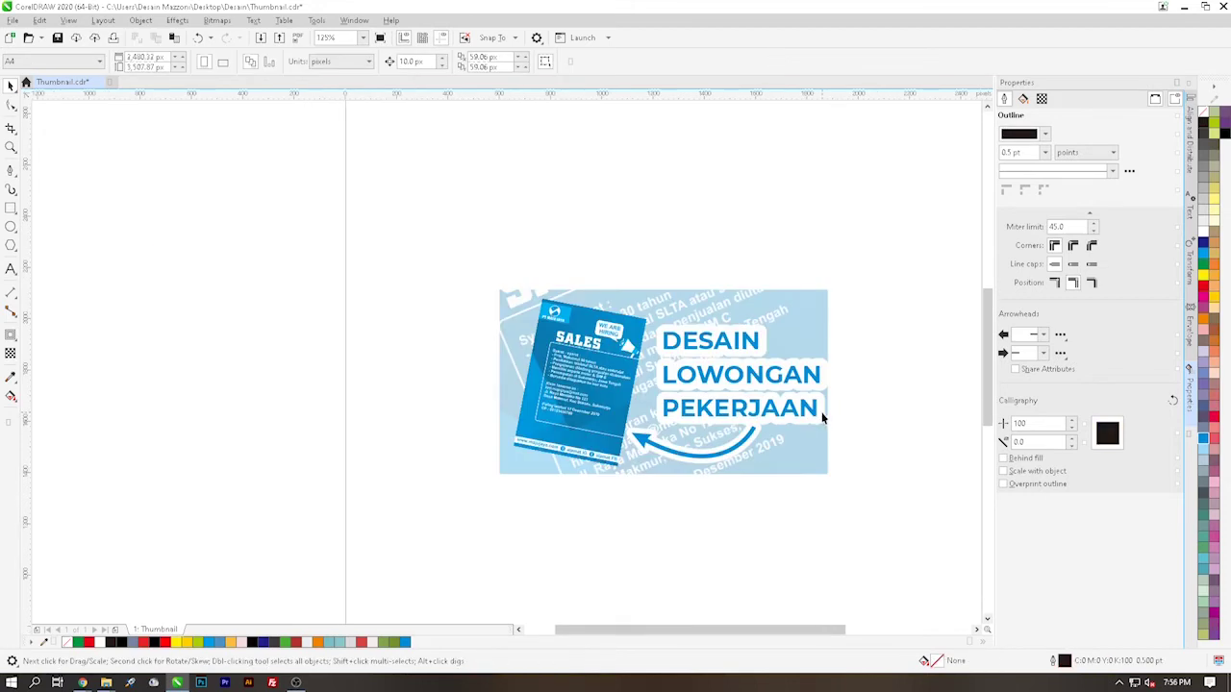
{"action": "scroll", "coordinate": [822, 420], "scroll_direction": "up", "scroll_amount": 1}
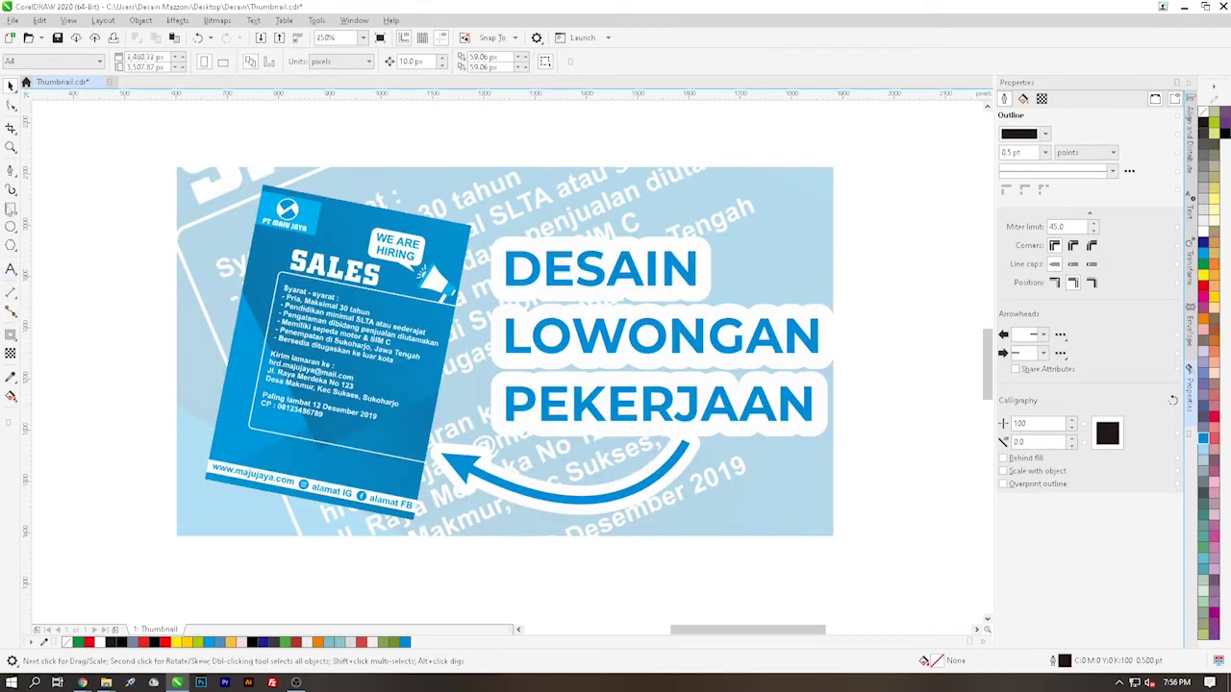
{"action": "left_click", "coordinate": [10, 171]}
{"action": "scroll", "coordinate": [557, 198], "scroll_direction": "up", "scroll_amount": 1}
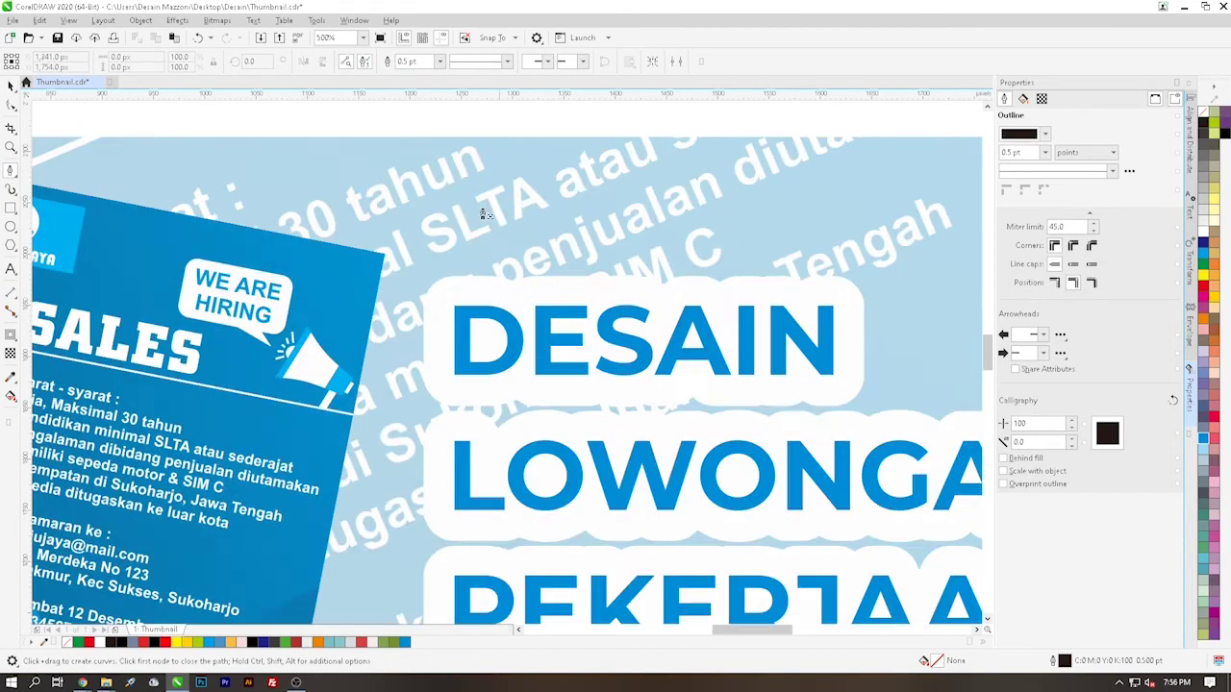
{"action": "left_click", "coordinate": [393, 199]}
{"action": "scroll", "coordinate": [404, 206], "scroll_direction": "up", "scroll_amount": 2}
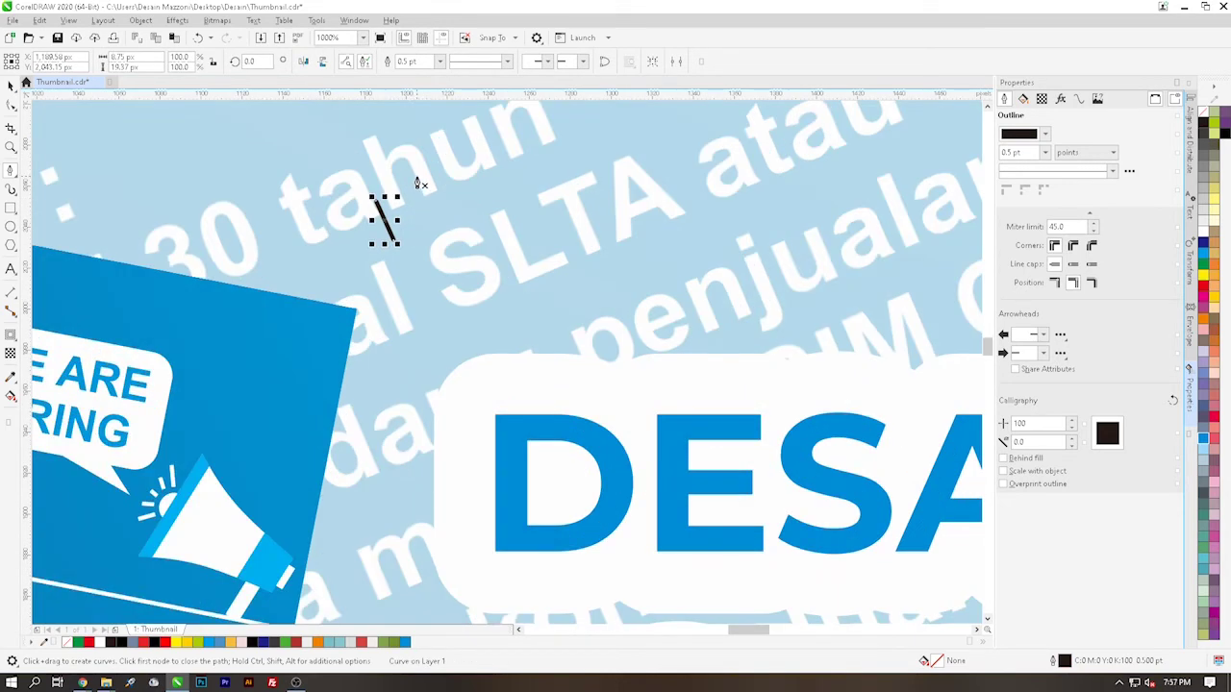
{"action": "left_click", "coordinate": [415, 176]}
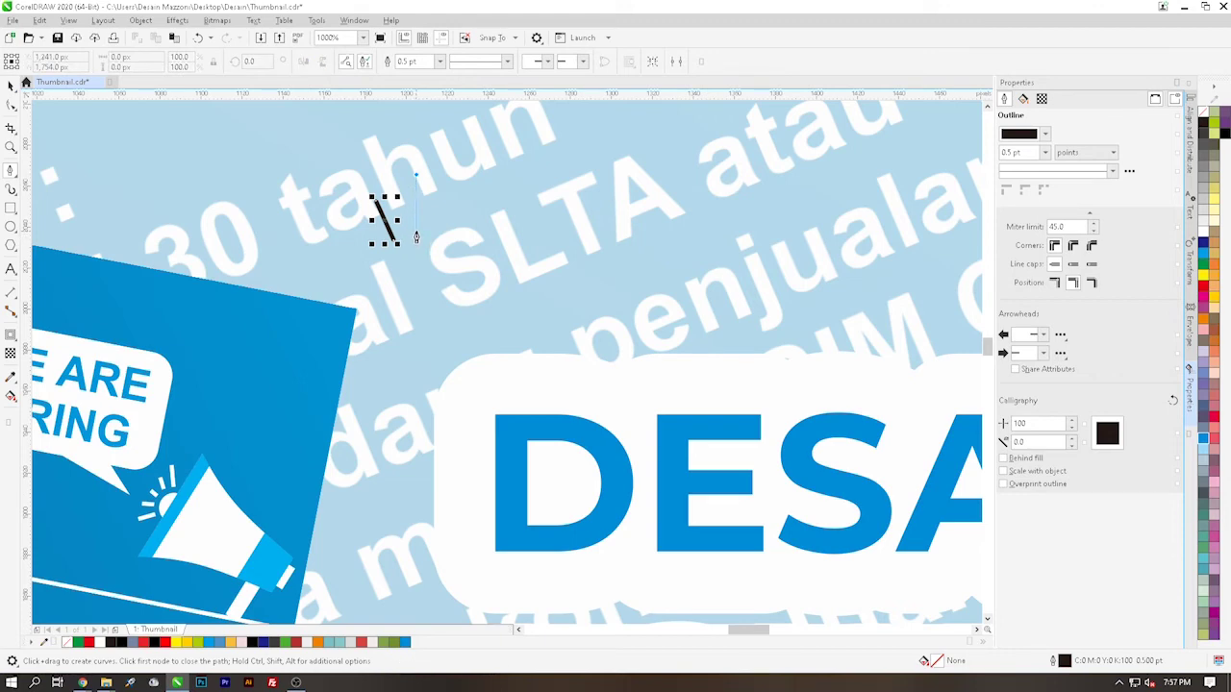
{"action": "left_click", "coordinate": [415, 237]}
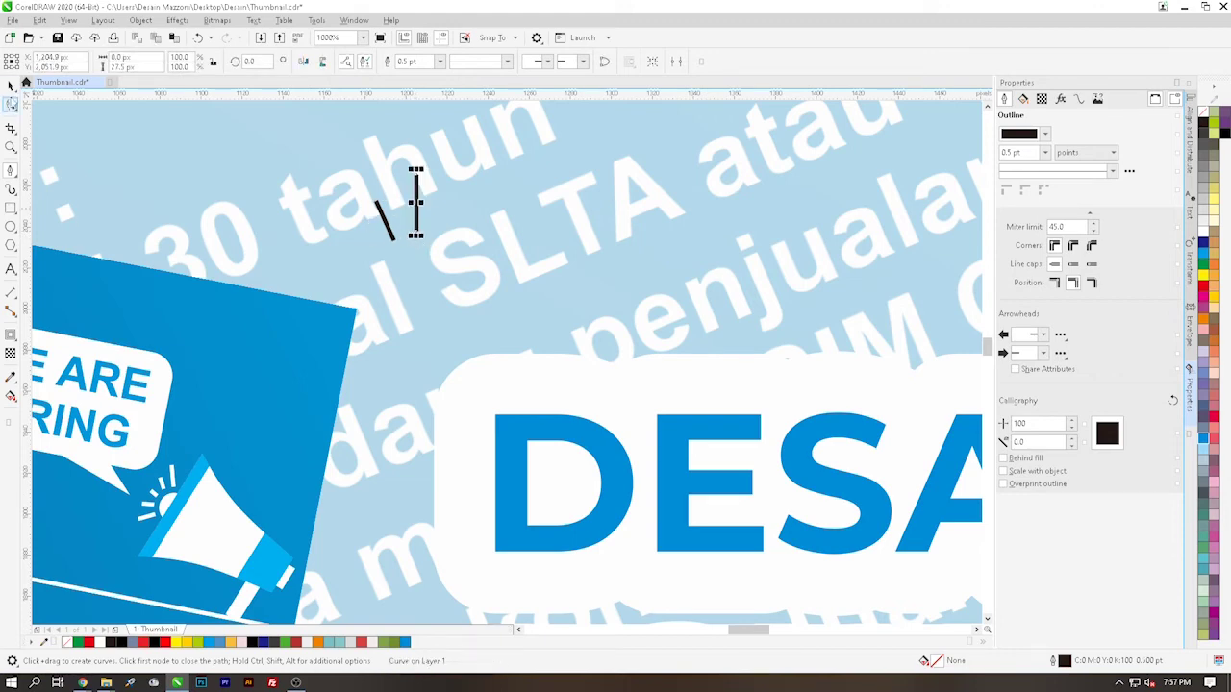
Duplicate the slanted line on the other side of the vertical line and mirror the copy horizontally
{"action": "left_click", "coordinate": [11, 85]}
{"action": "left_click", "coordinate": [383, 216]}
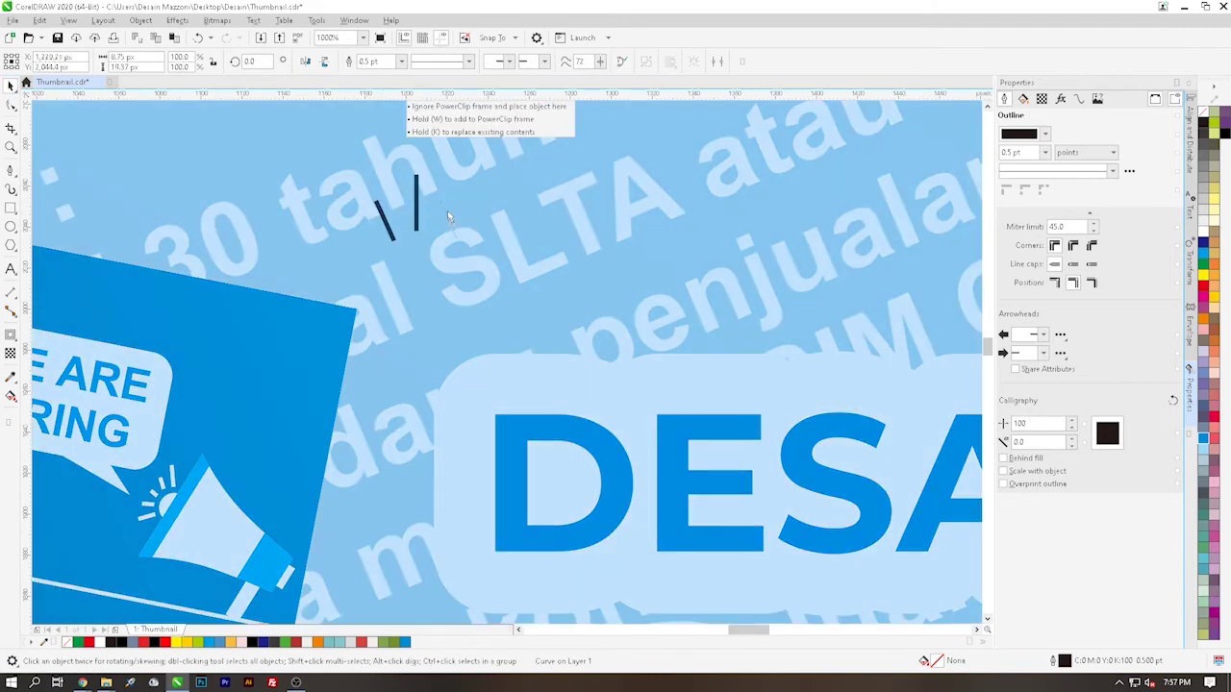
{"action": "left_click_drag", "start_coordinate": [382, 215], "coordinate": [452, 215]}
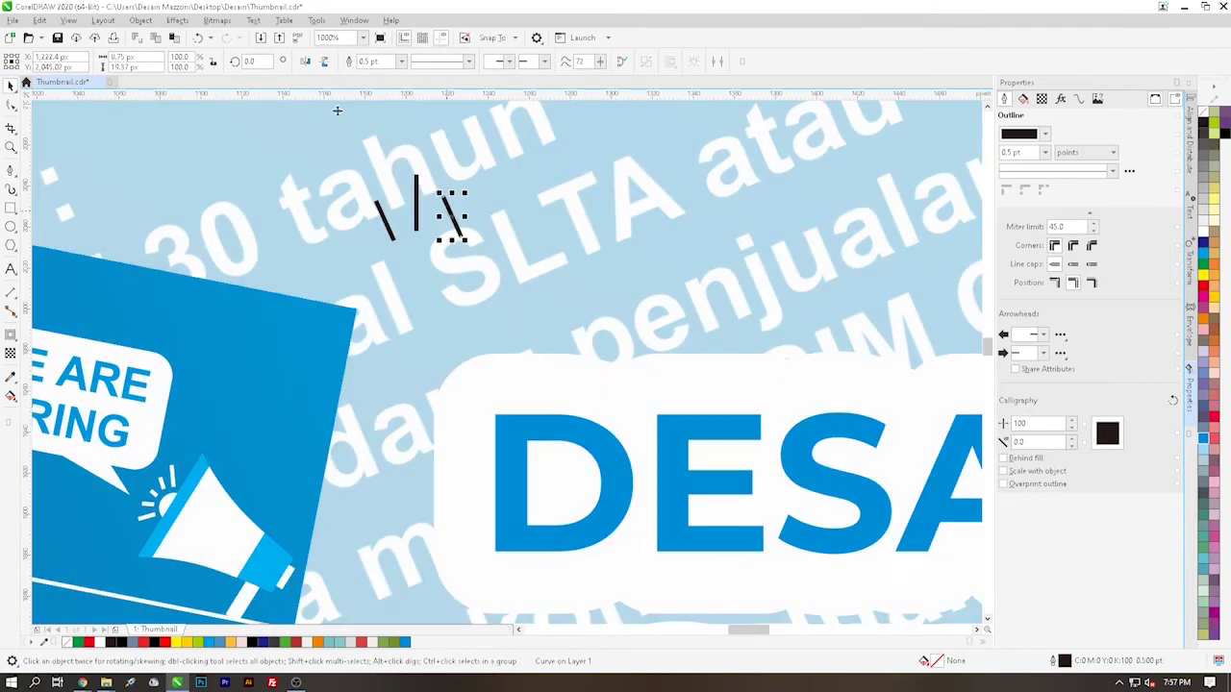
{"action": "left_click", "coordinate": [306, 63]}
Set the outline of the three short lines to 2 pt and colour it blue (C:100 M:20 Y:0 K:0)
{"action": "left_click", "coordinate": [389, 227], "text": "shift"}
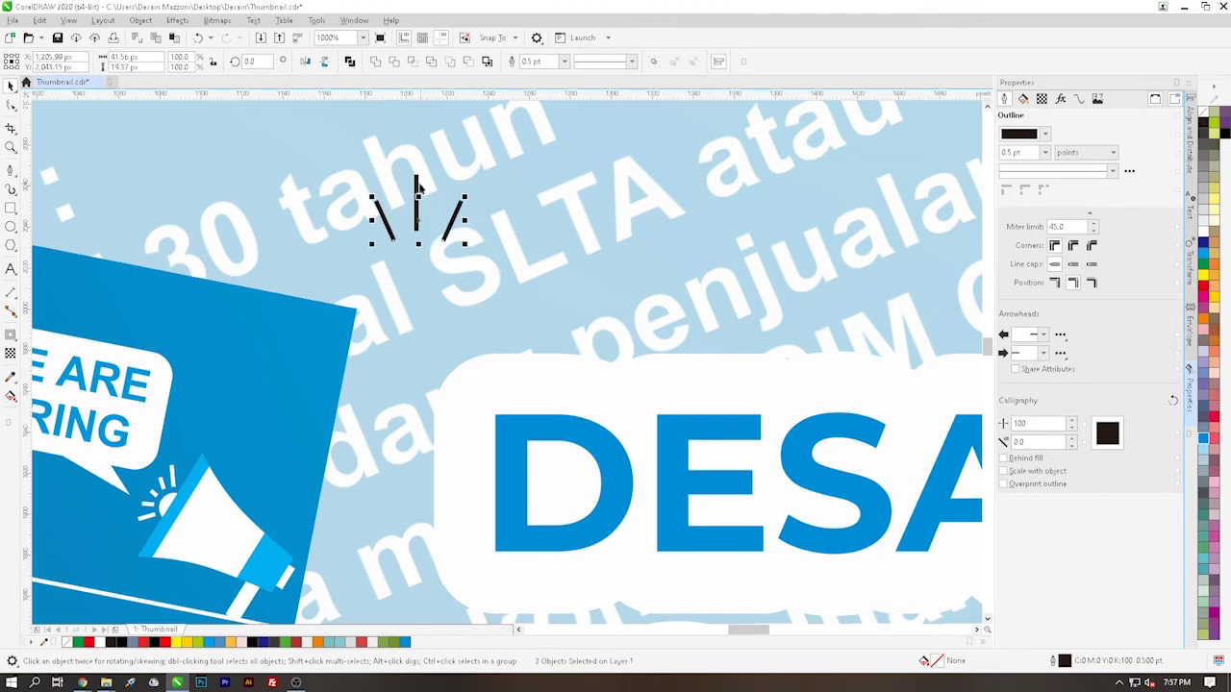
{"action": "left_click", "coordinate": [416, 188], "text": "shift"}
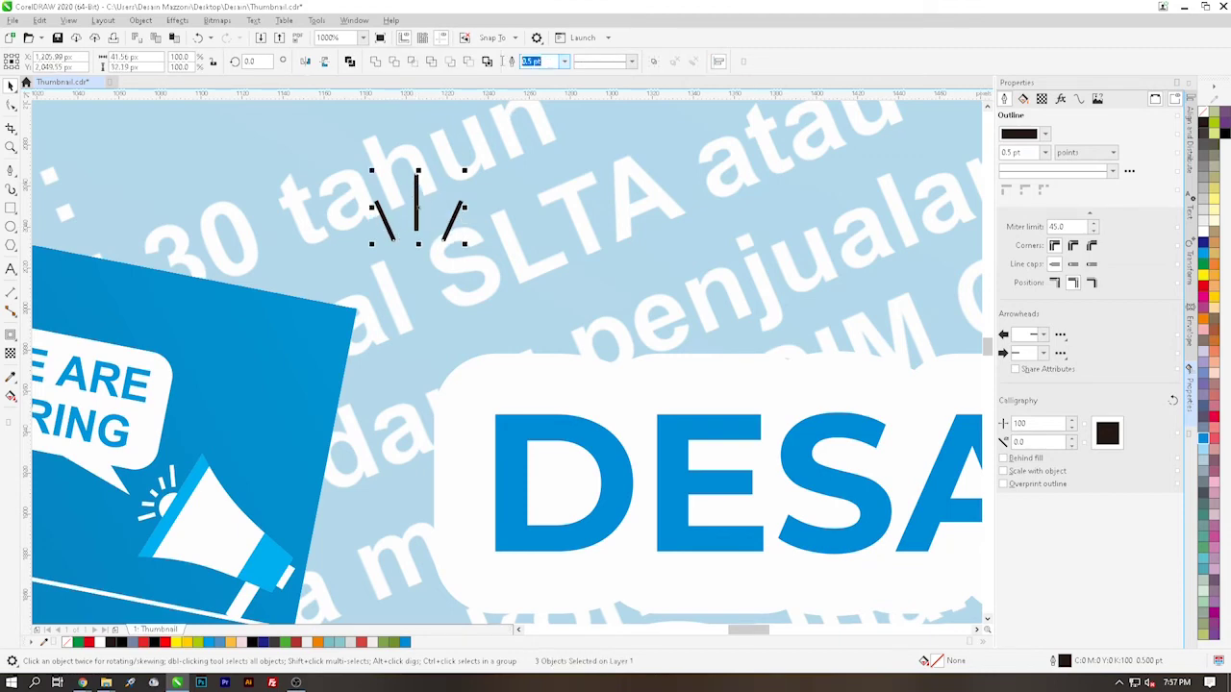
{"action": "type", "text": "2"}
{"action": "key", "text": "Return"}
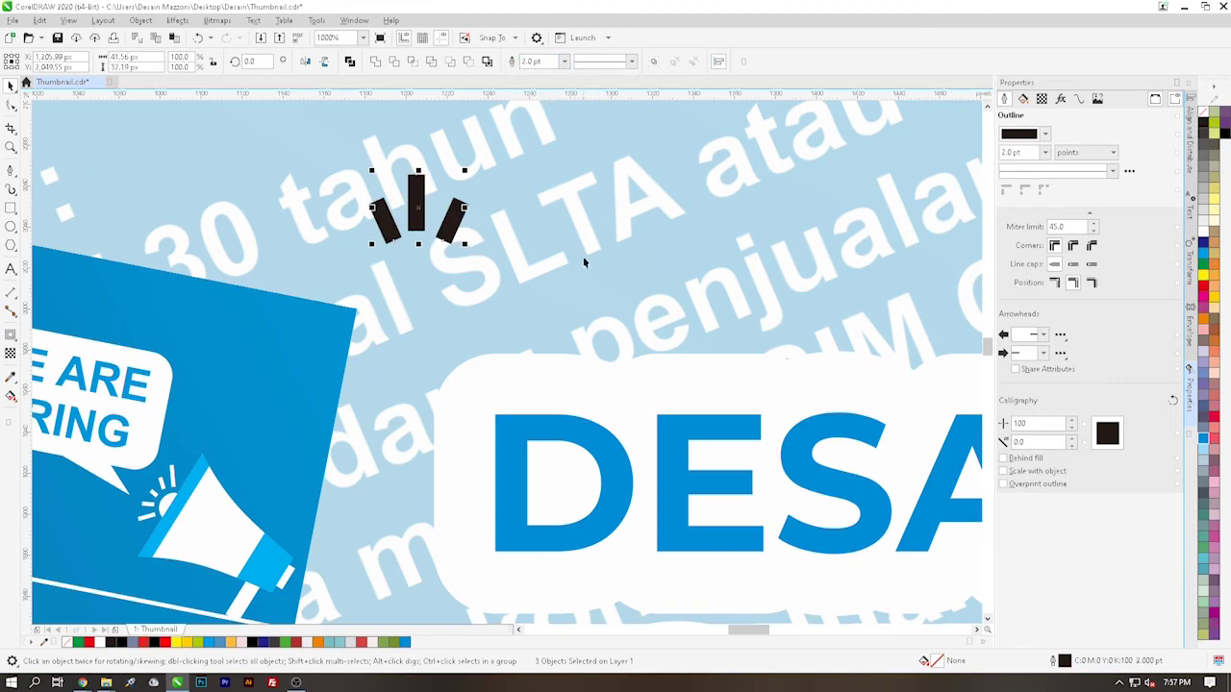
{"action": "scroll", "coordinate": [580, 258], "scroll_direction": "down", "scroll_amount": 1}
{"action": "scroll", "coordinate": [581, 257], "scroll_direction": "down", "scroll_amount": 1}
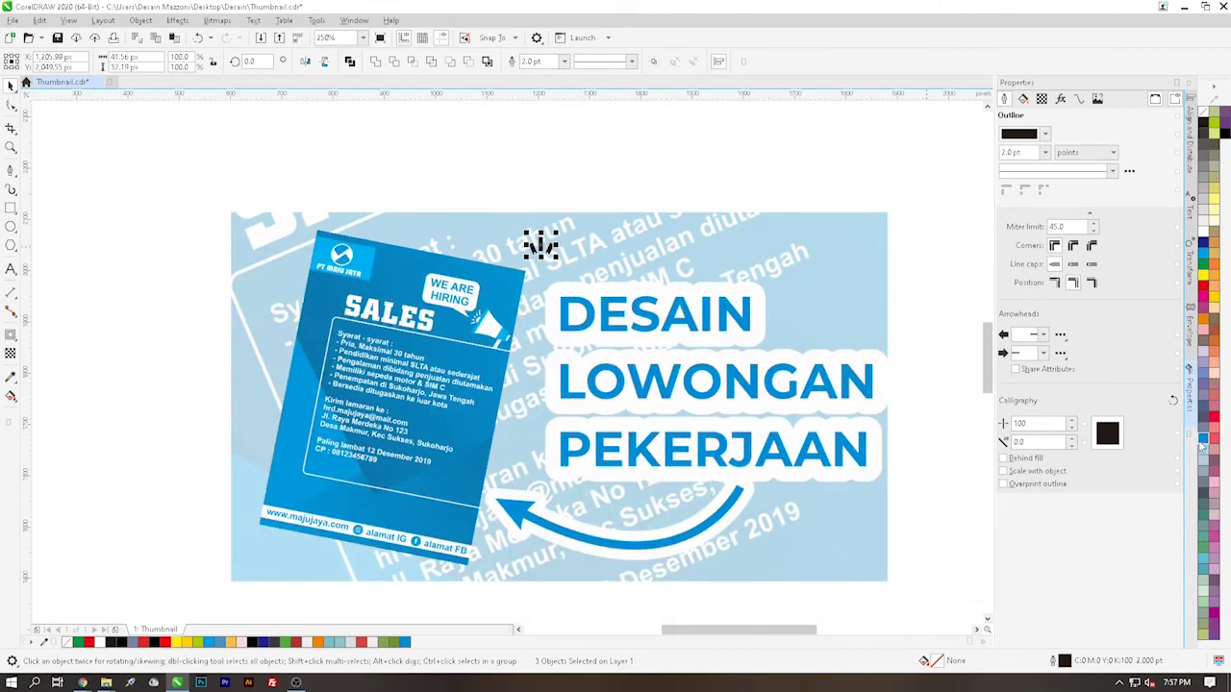
{"action": "left_click", "coordinate": [530, 170]}
{"action": "scroll", "coordinate": [541, 253], "scroll_direction": "up", "scroll_amount": 2}
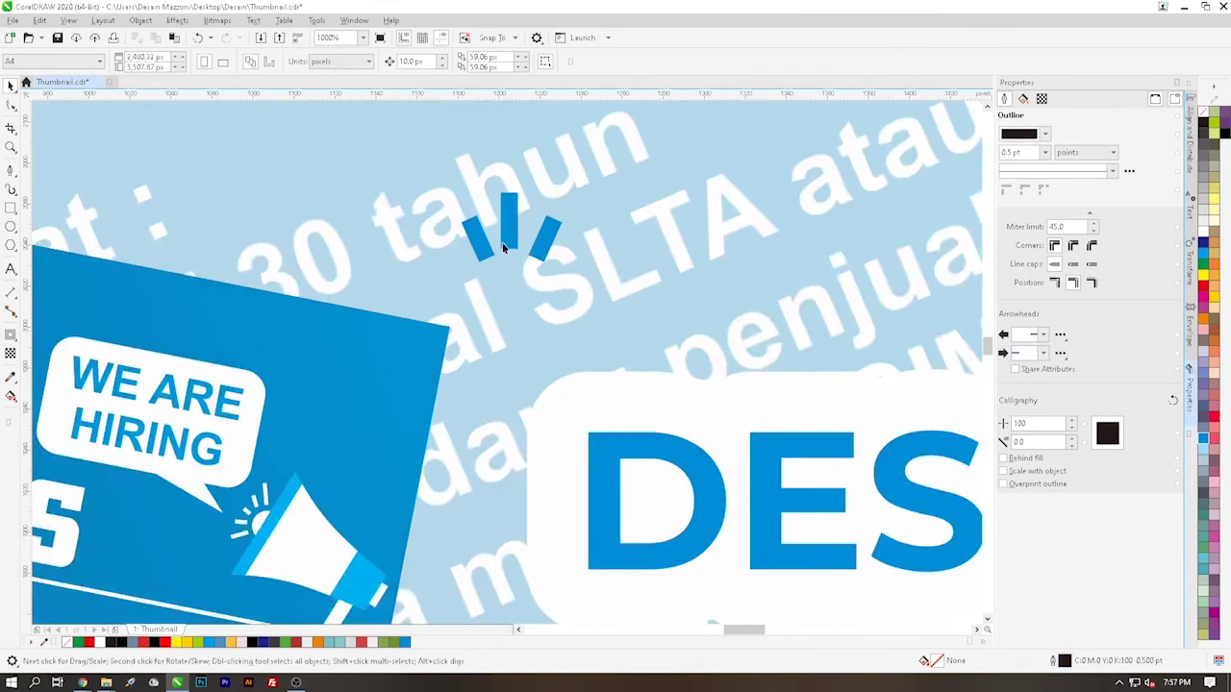
Nudge the left slanted line 10 px outward, and group the three lines with the outer pair centred on the vertical one
{"action": "left_click", "coordinate": [485, 249]}
{"action": "key", "text": "Left"}
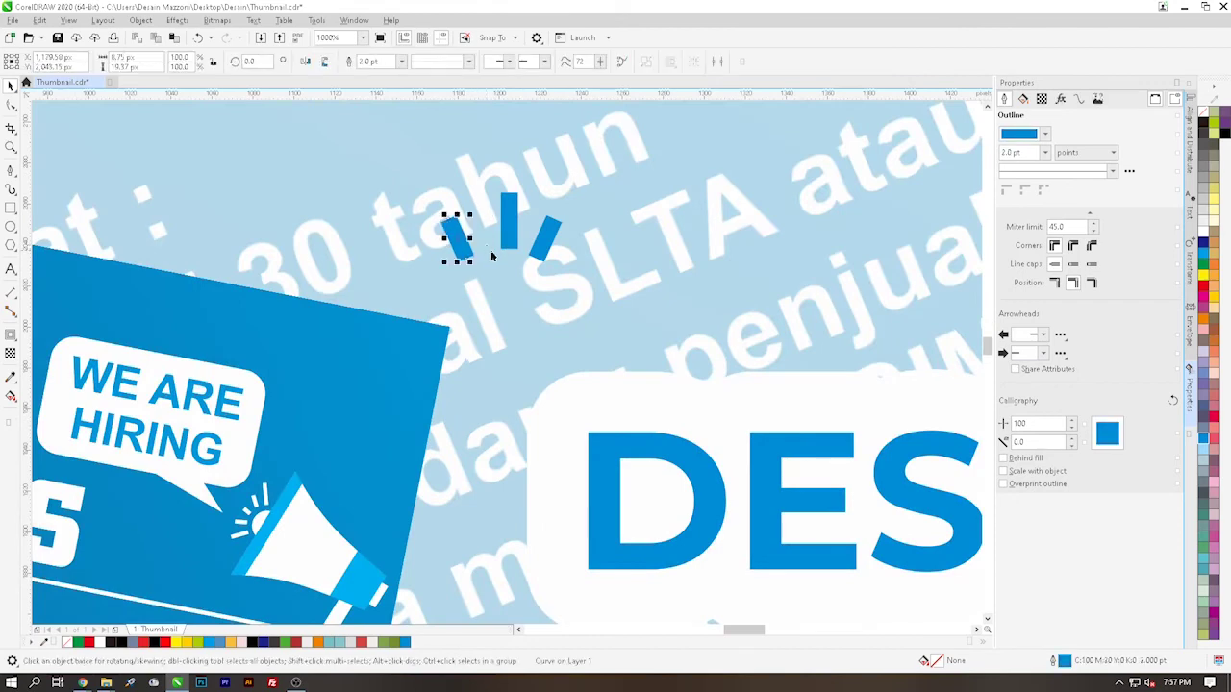
{"action": "left_click", "coordinate": [539, 245], "text": "shift"}
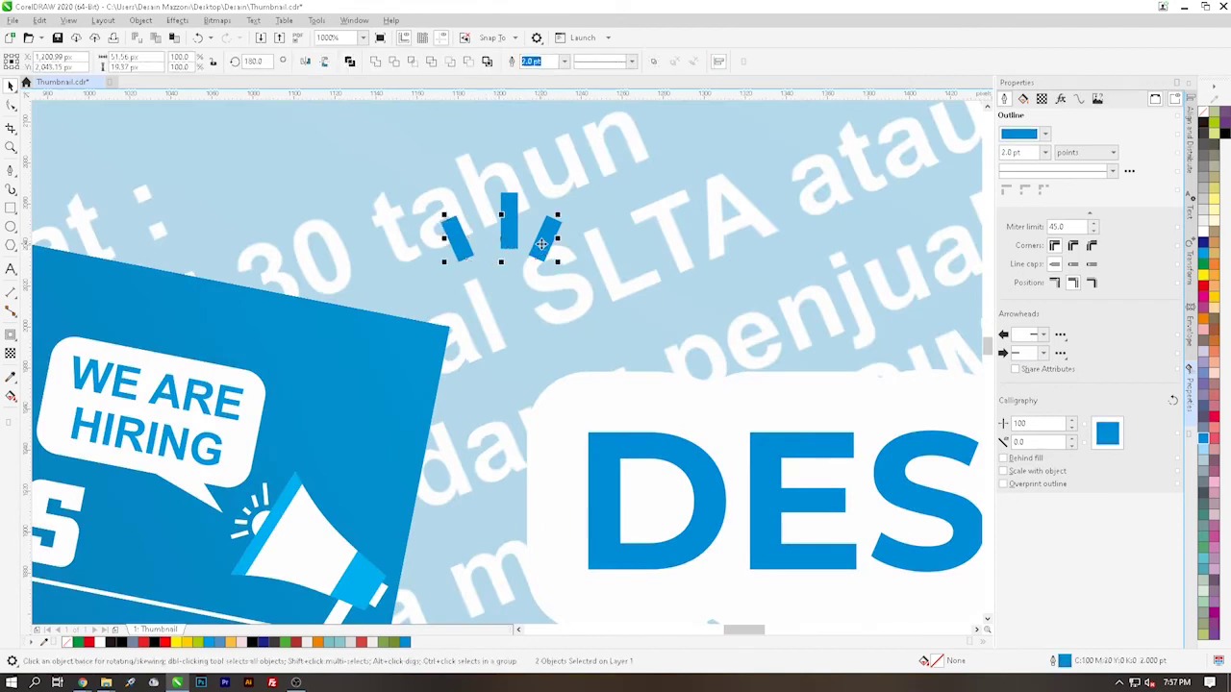
{"action": "left_click", "coordinate": [514, 231], "text": "shift"}
{"action": "key", "text": "shift+c"}
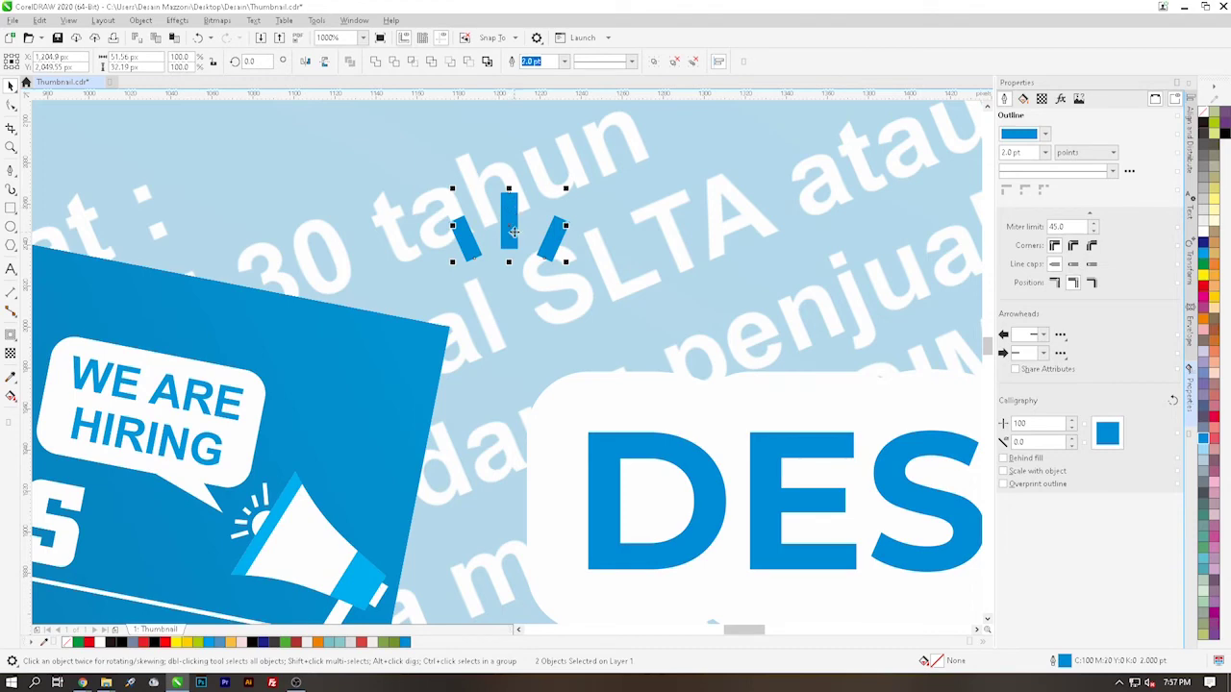
{"action": "key", "text": "ctrl+g"}
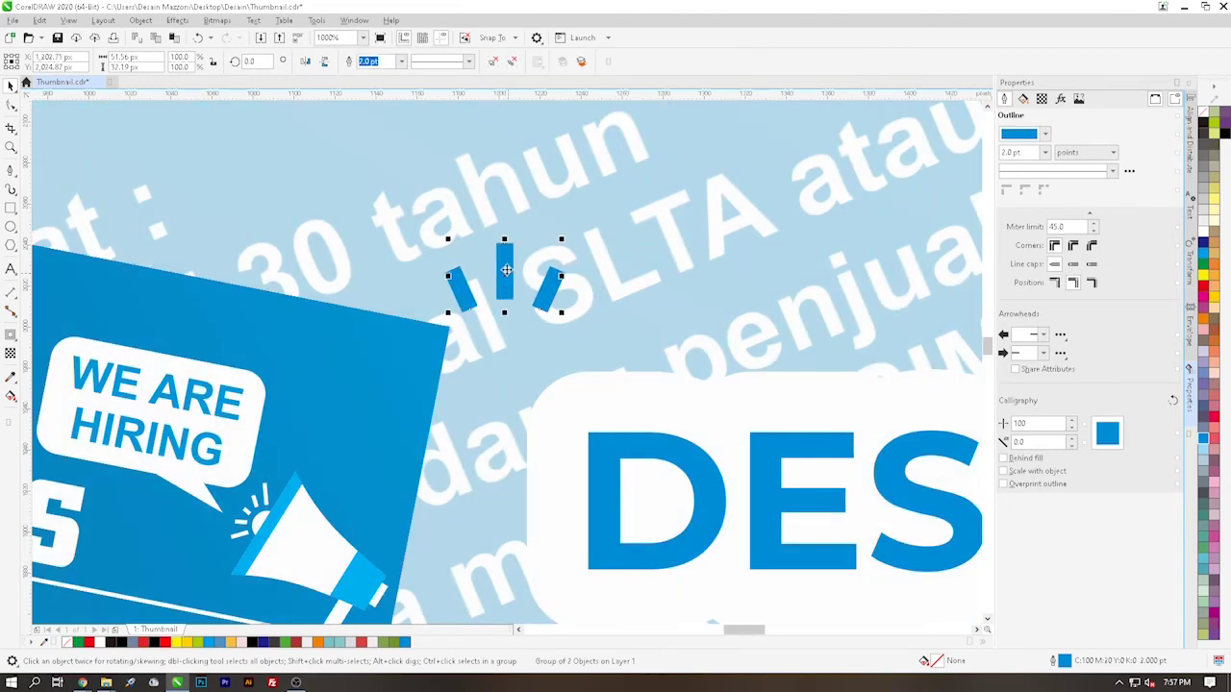
Move the line group to the poster's upper-right corner and rotate it to 299.678° so that it radiates outward
{"action": "left_click_drag", "start_coordinate": [513, 234], "coordinate": [509, 286]}
{"action": "left_click_drag", "start_coordinate": [558, 244], "coordinate": [520, 286]}
{"action": "scroll", "coordinate": [518, 289], "scroll_direction": "down", "scroll_amount": 4}
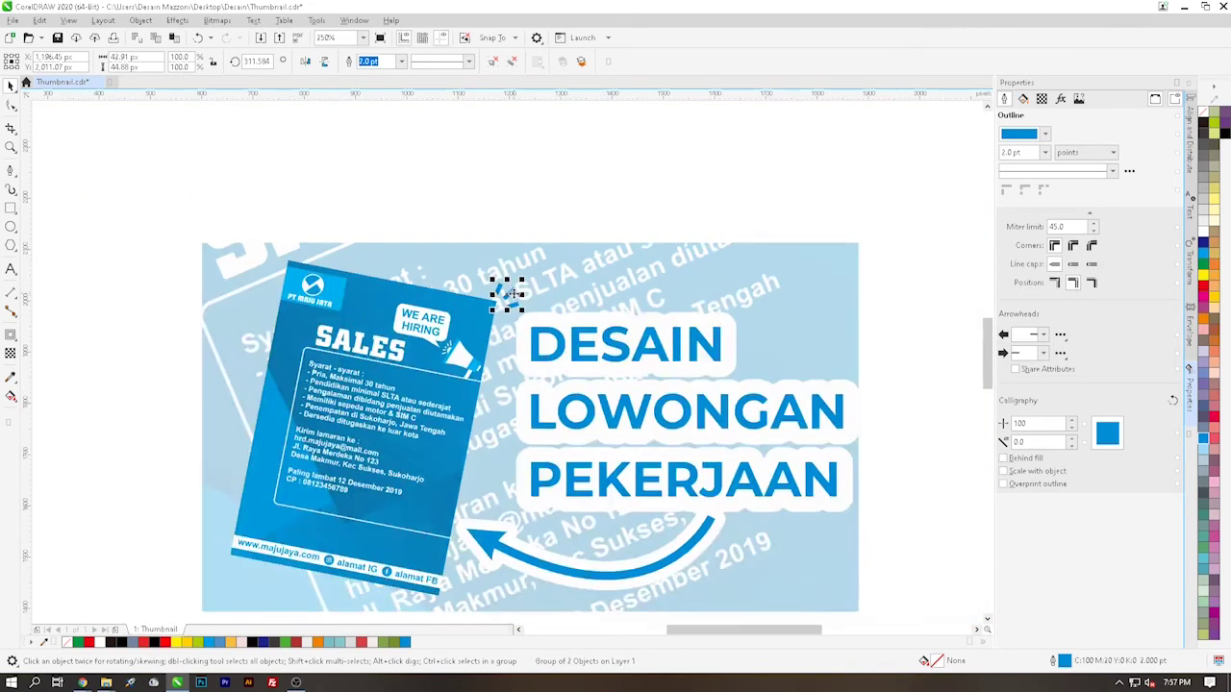
{"action": "scroll", "coordinate": [519, 306], "scroll_direction": "up", "scroll_amount": 2}
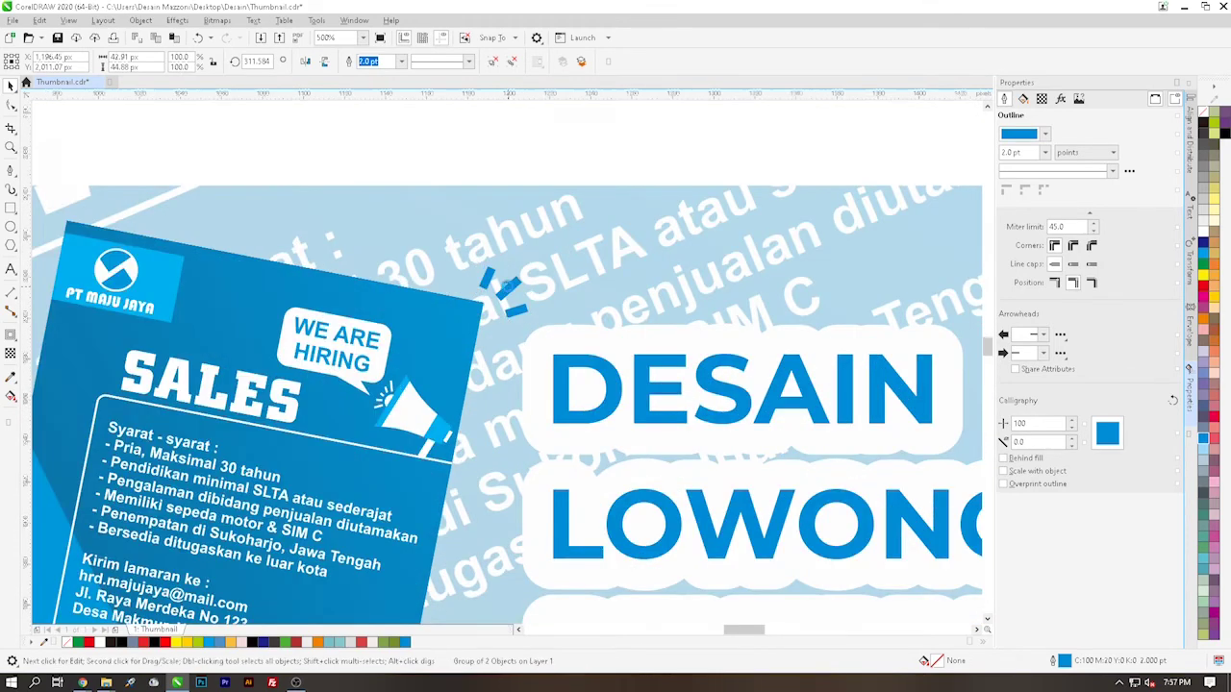
{"action": "scroll", "coordinate": [535, 267], "scroll_direction": "up", "scroll_amount": 2}
{"action": "left_click_drag", "start_coordinate": [550, 244], "coordinate": [559, 258]}
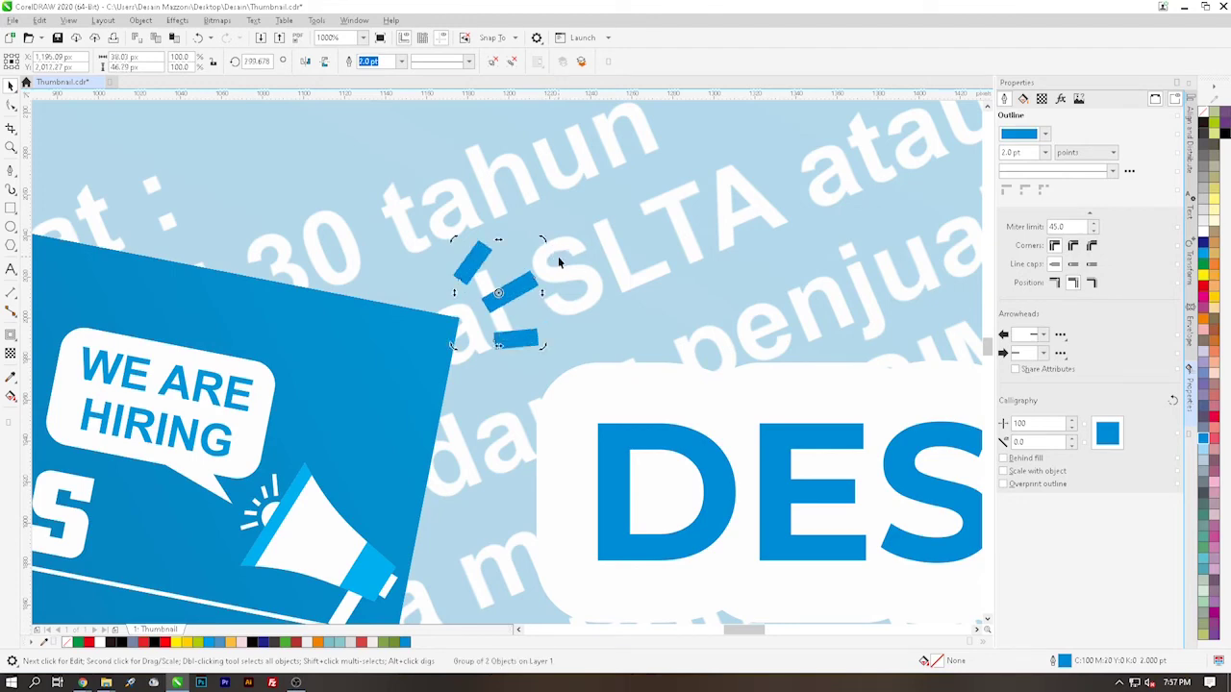
{"action": "scroll", "coordinate": [558, 256], "scroll_direction": "down", "scroll_amount": 4}
{"action": "scroll", "coordinate": [578, 265], "scroll_direction": "up", "scroll_amount": 2}
{"action": "left_click", "coordinate": [631, 200]}
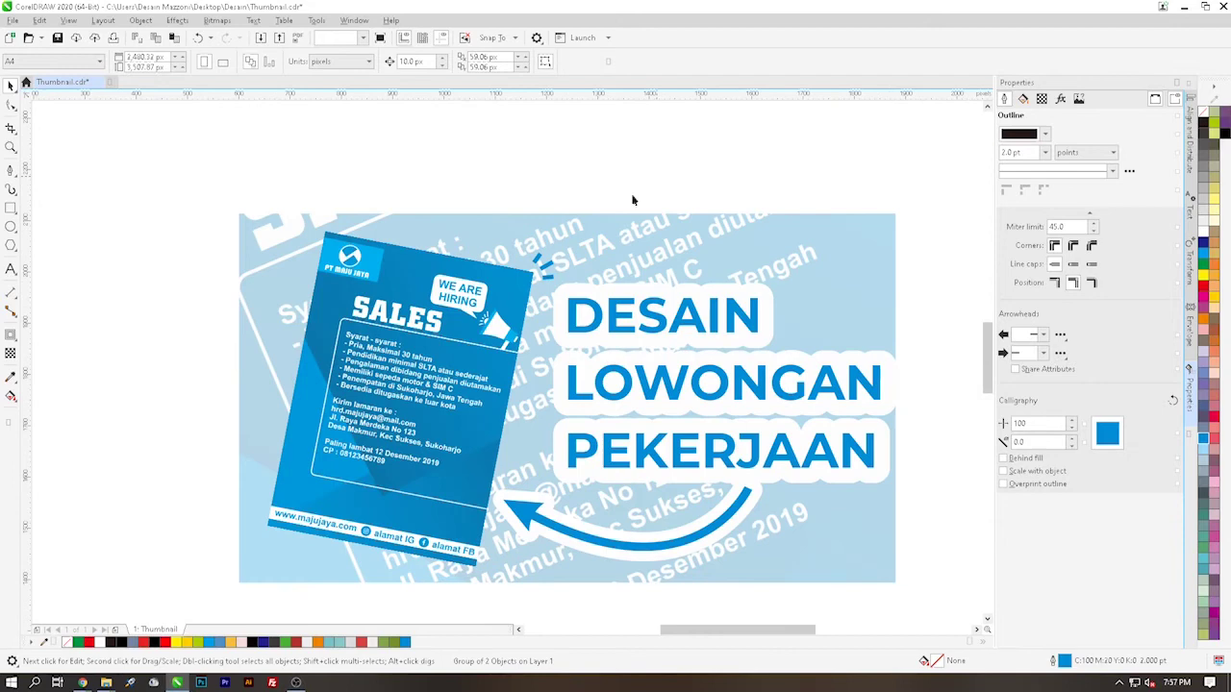
Copy the accent line group to the poster's lower-left corner, mirrored horizontally and vertically
{"action": "left_click", "coordinate": [549, 267]}
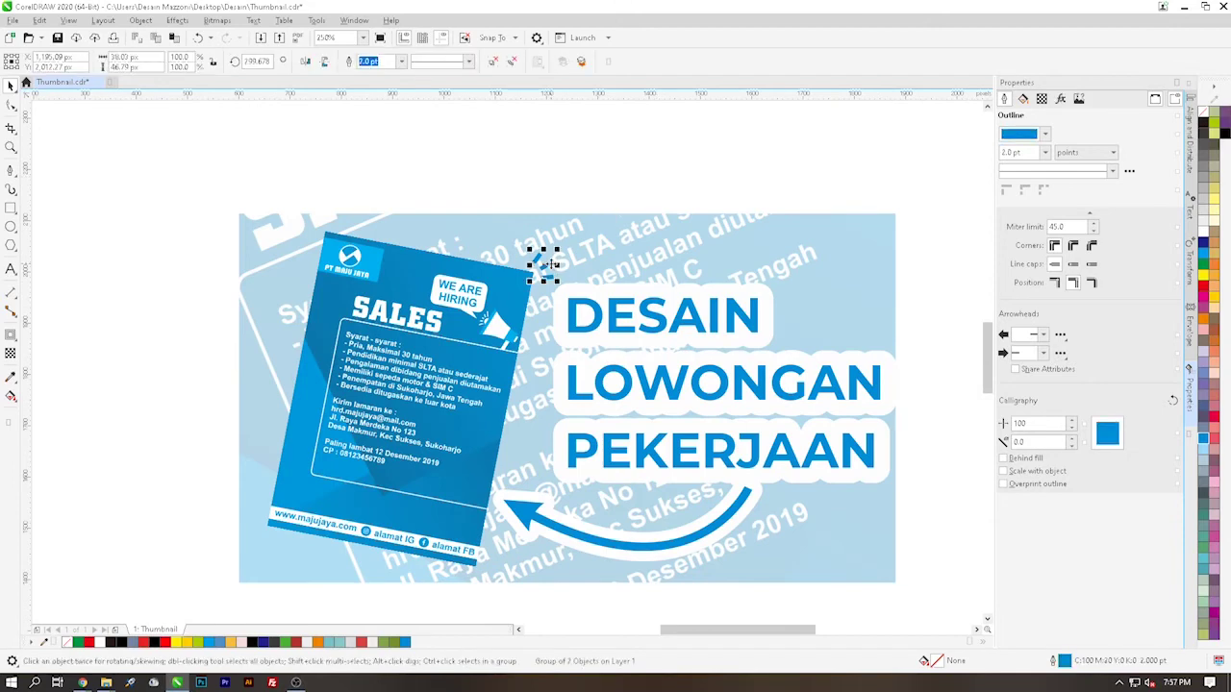
{"action": "left_click_drag", "start_coordinate": [544, 265], "coordinate": [251, 531]}
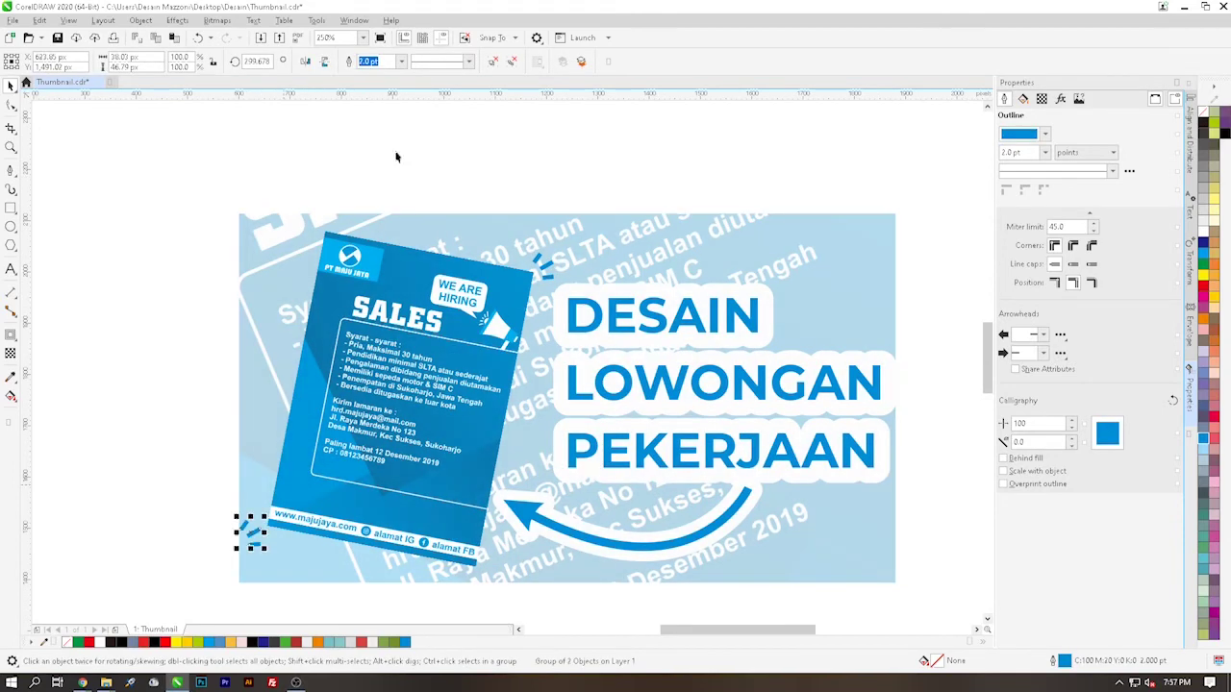
{"action": "left_click", "coordinate": [324, 61]}
{"action": "scroll", "coordinate": [248, 536], "scroll_direction": "up", "scroll_amount": 2}
{"action": "left_click_drag", "start_coordinate": [258, 476], "coordinate": [280, 474]}
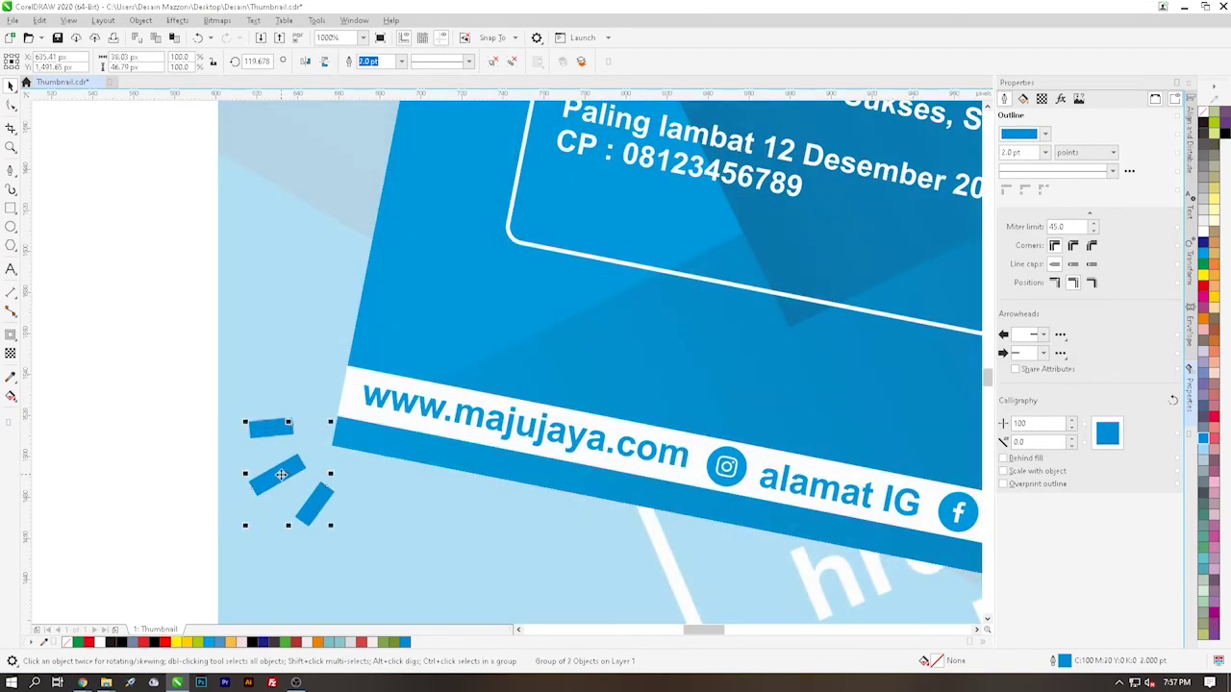
{"action": "scroll", "coordinate": [281, 474], "scroll_direction": "down", "scroll_amount": 2}
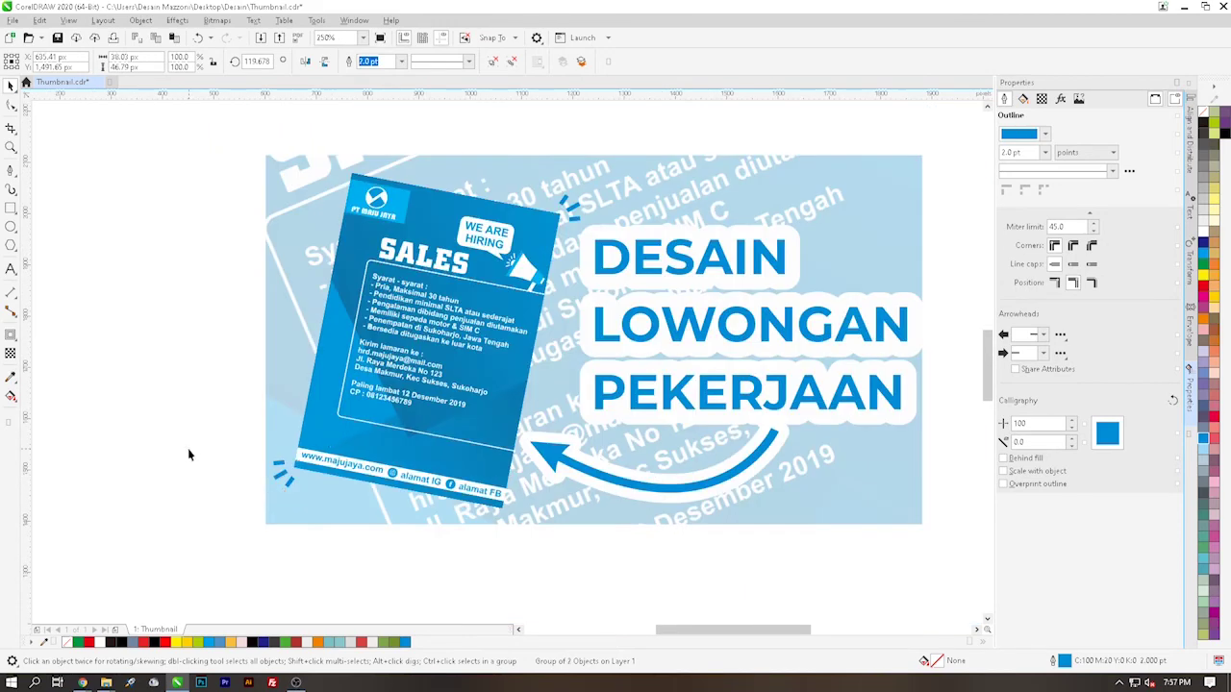
{"action": "left_click", "coordinate": [188, 449]}
{"action": "scroll", "coordinate": [442, 440], "scroll_direction": "down", "scroll_amount": 1}
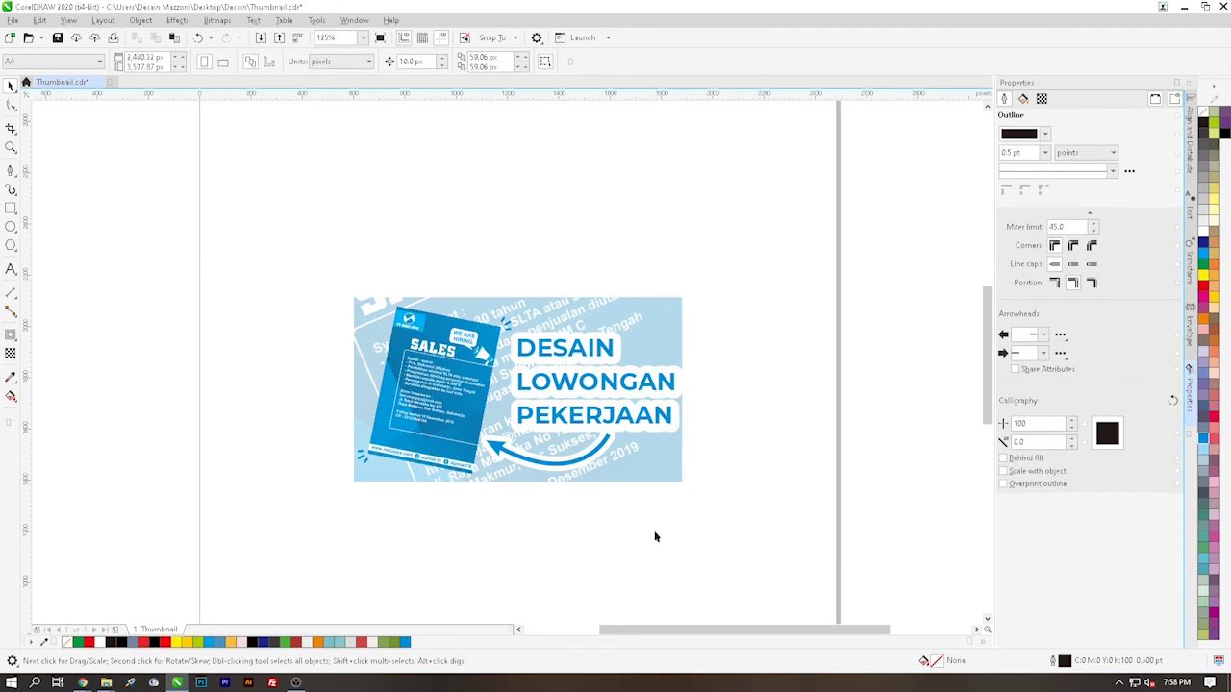
Select all objects of the thumbnail and group them
{"action": "scroll", "coordinate": [636, 536], "scroll_direction": "up", "scroll_amount": 1}
{"action": "scroll", "coordinate": [435, 411], "scroll_direction": "up", "scroll_amount": 1}
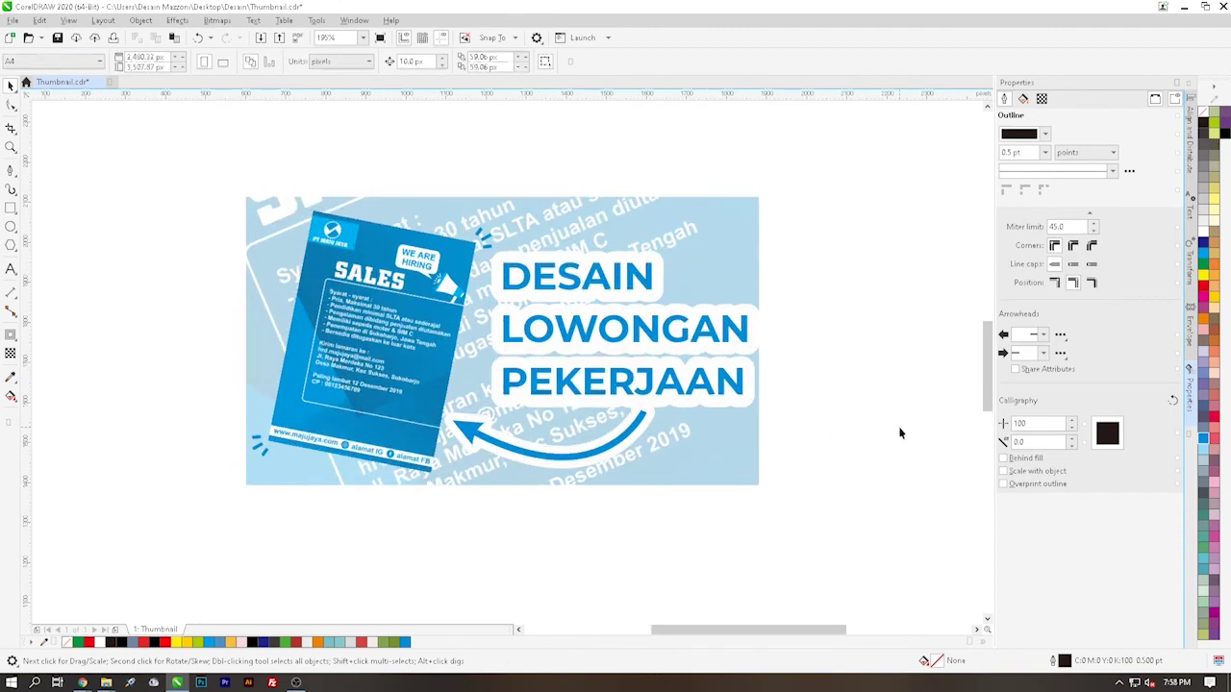
{"action": "key", "text": "ctrl+a"}
{"action": "left_click_drag", "start_coordinate": [869, 418], "coordinate": [529, 415]}
{"action": "left_click_drag", "start_coordinate": [141, 145], "coordinate": [139, 144]}
{"action": "right_click", "coordinate": [410, 312]}
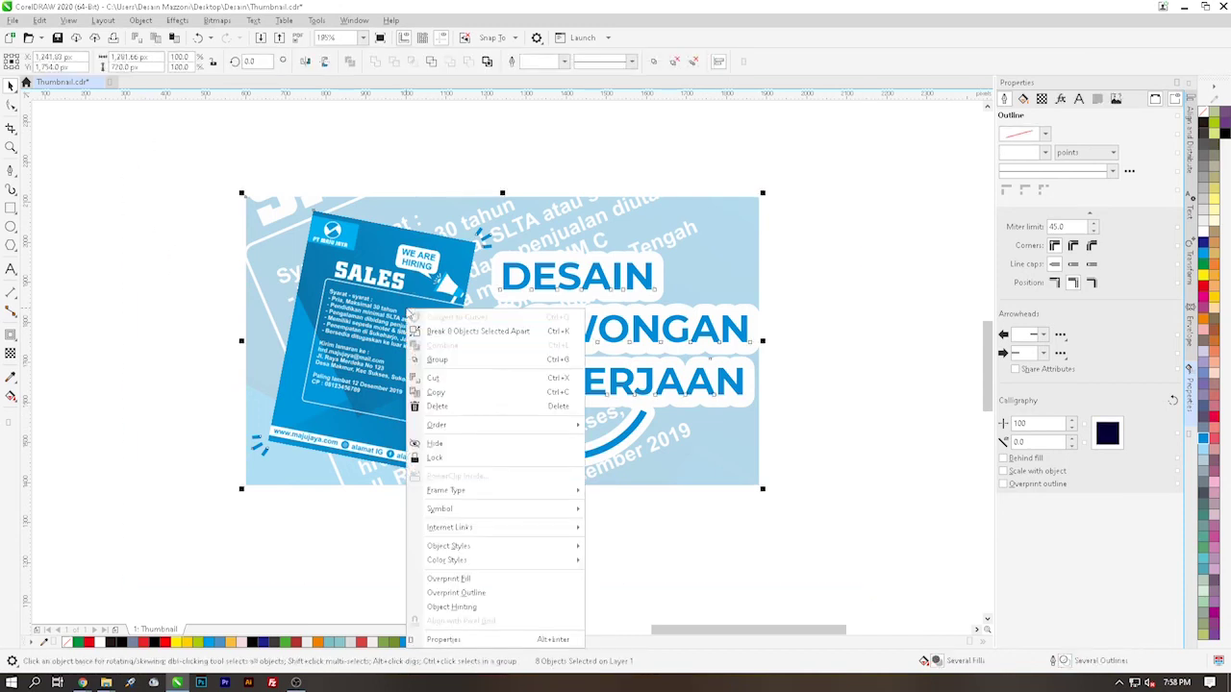
{"action": "left_click", "coordinate": [430, 359]}
{"action": "left_click", "coordinate": [872, 300]}
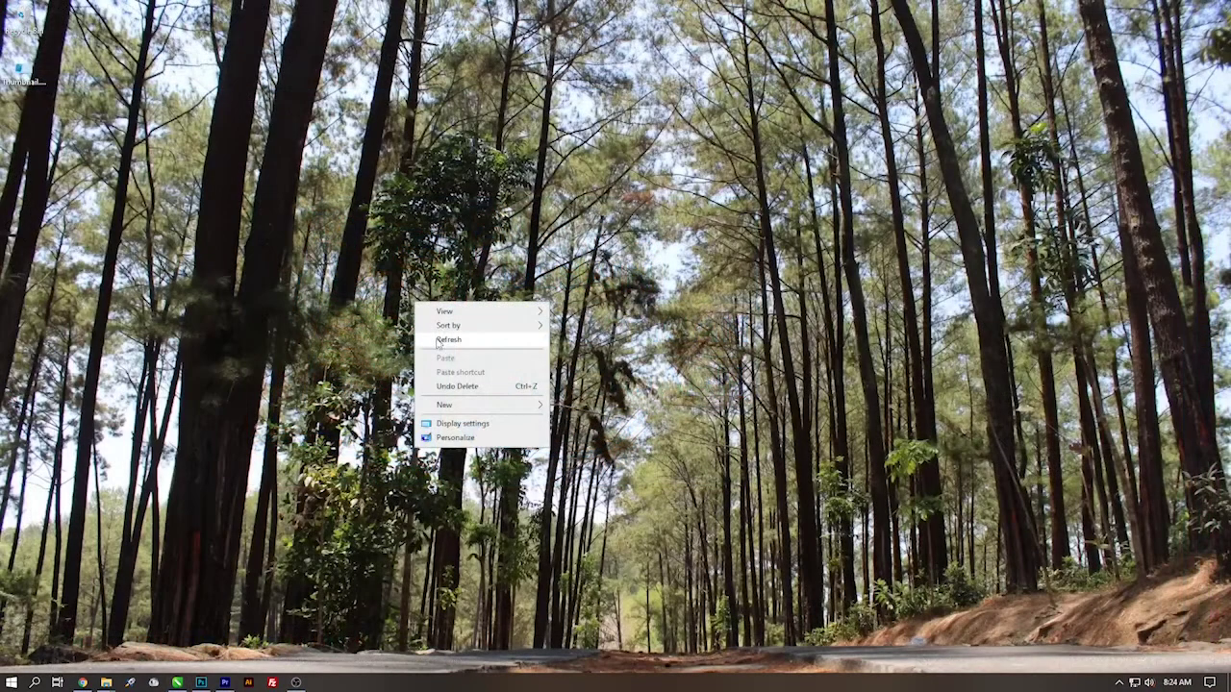
Switch to YouTube Studio in Chrome and replace the video's custom thumbnail with Thumbnail.jpg from the Desktop
{"action": "left_click", "coordinate": [417, 352]}
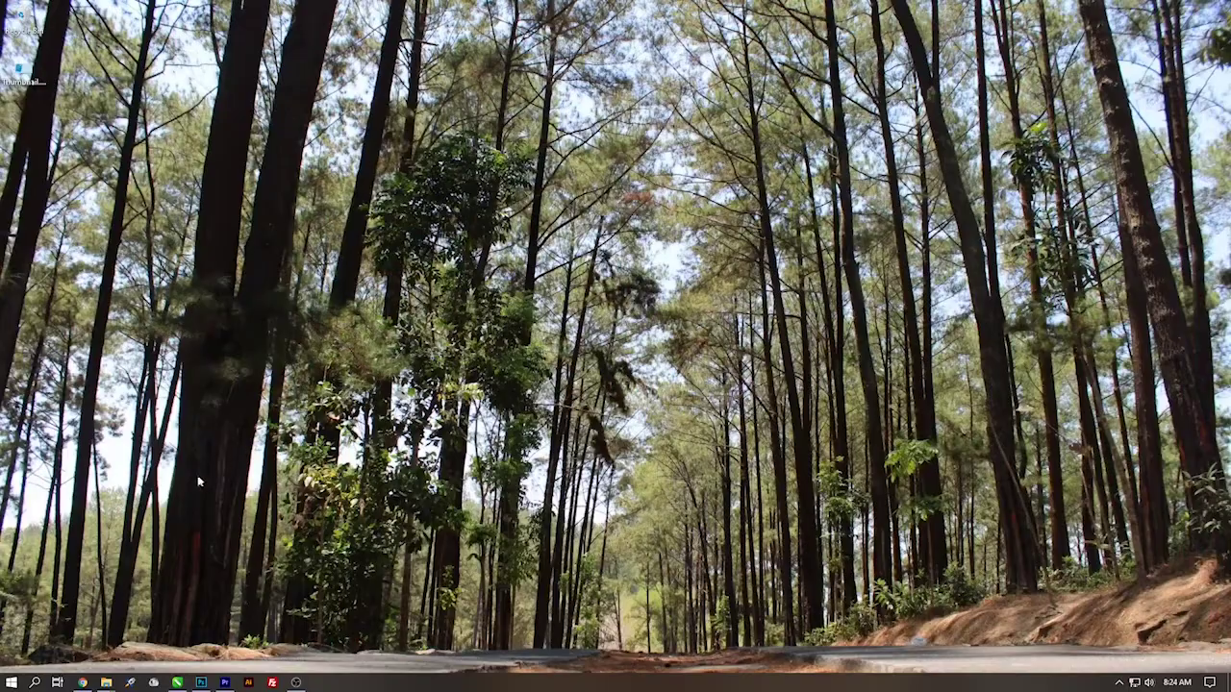
{"action": "left_click", "coordinate": [83, 682]}
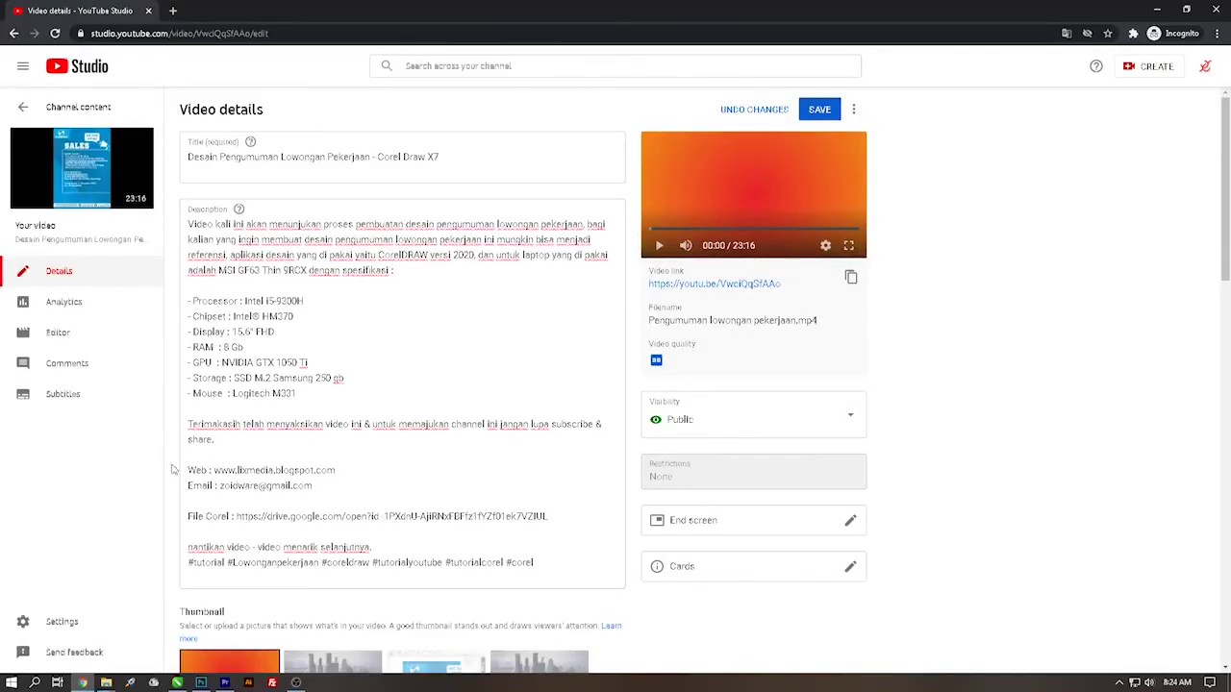
{"action": "scroll", "coordinate": [173, 469], "scroll_direction": "down", "scroll_amount": 3}
{"action": "scroll", "coordinate": [173, 469], "scroll_direction": "down", "scroll_amount": 2}
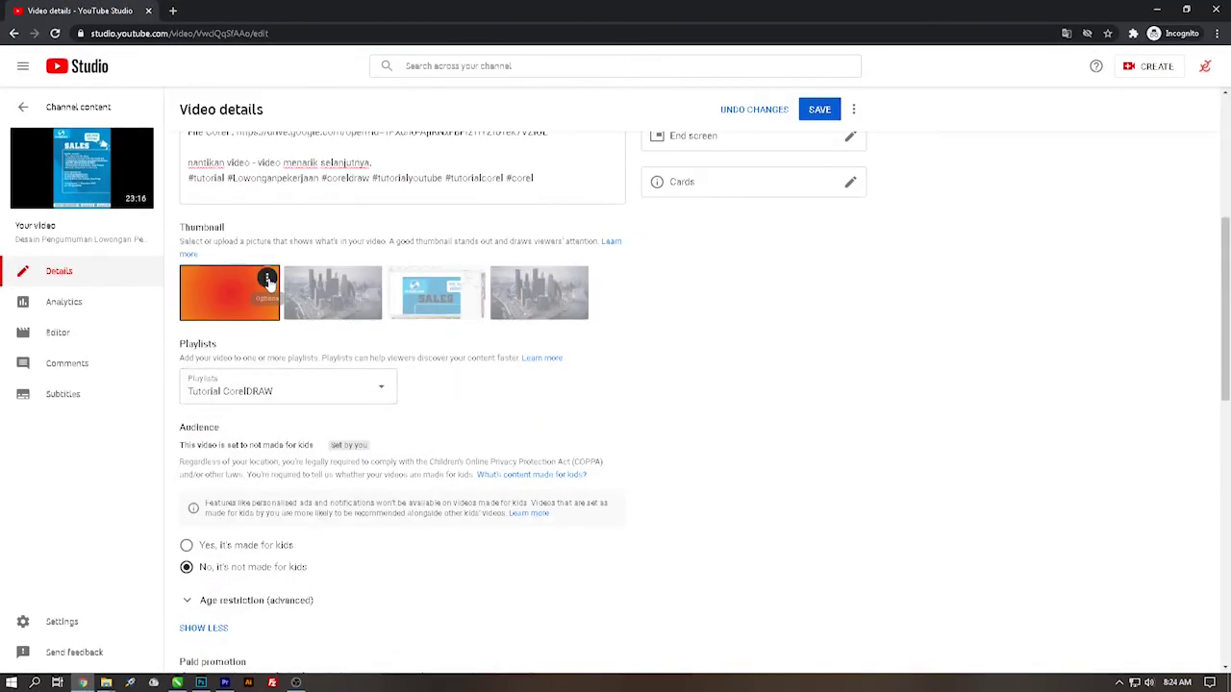
{"action": "left_click", "coordinate": [267, 279]}
{"action": "left_click", "coordinate": [212, 280]}
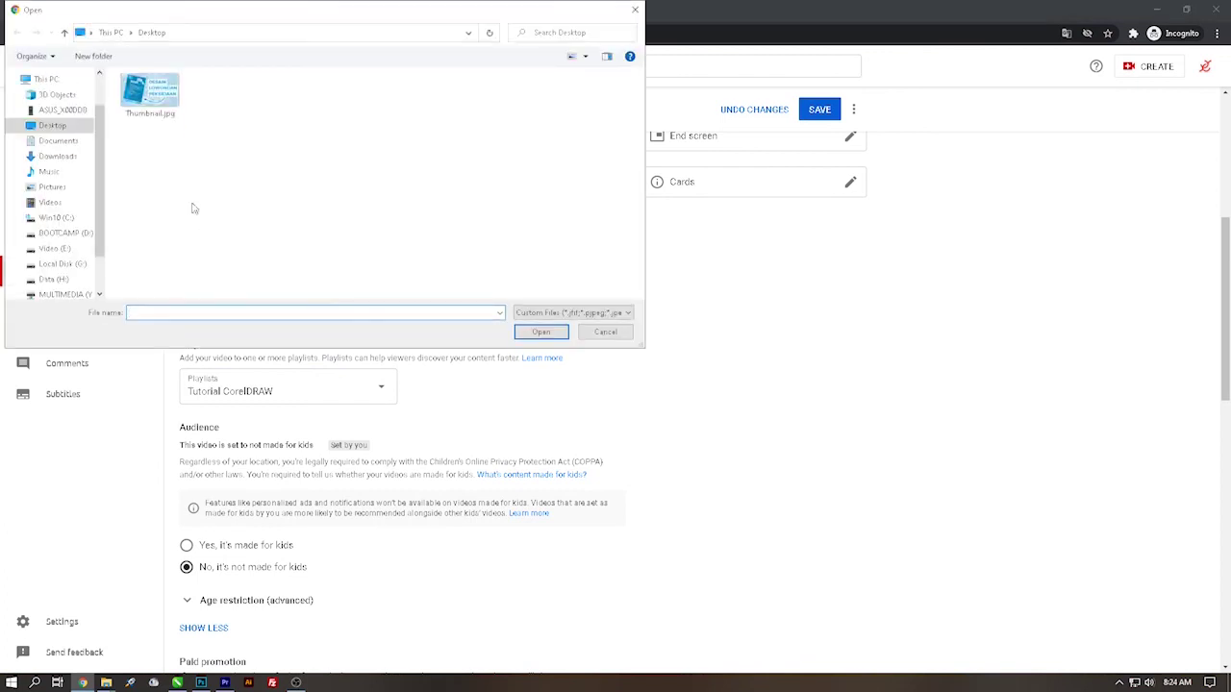
{"action": "left_click", "coordinate": [540, 332]}
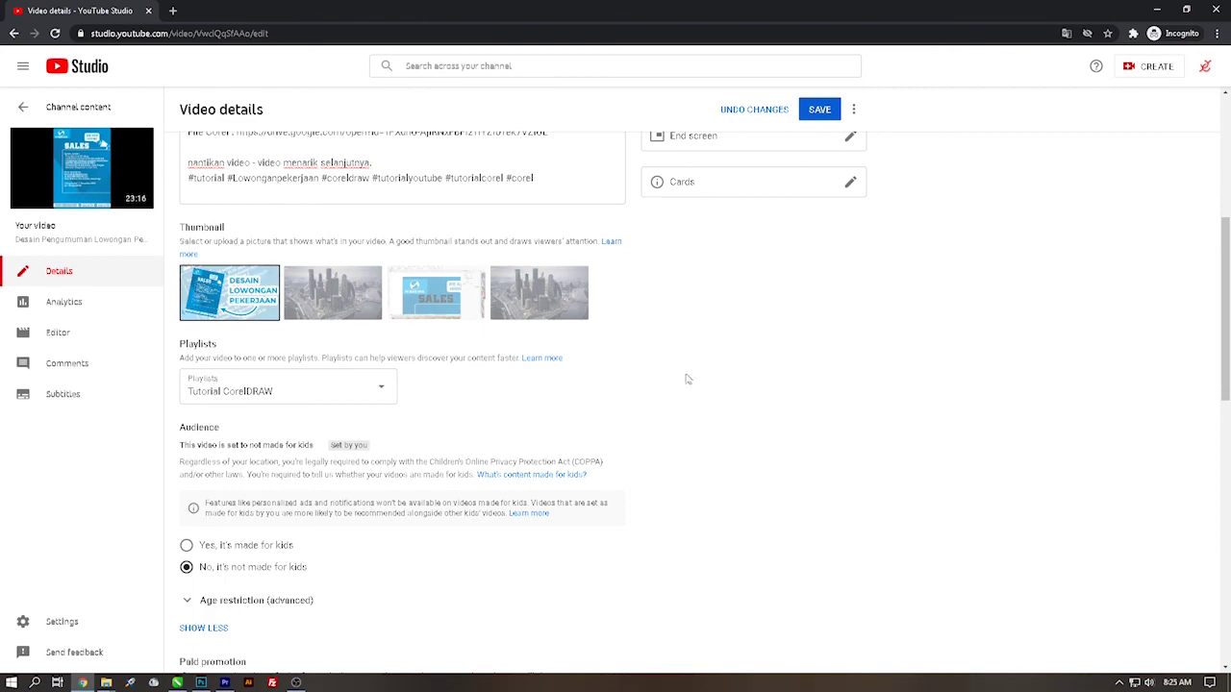
{"action": "scroll", "coordinate": [687, 380], "scroll_direction": "down", "scroll_amount": 1}
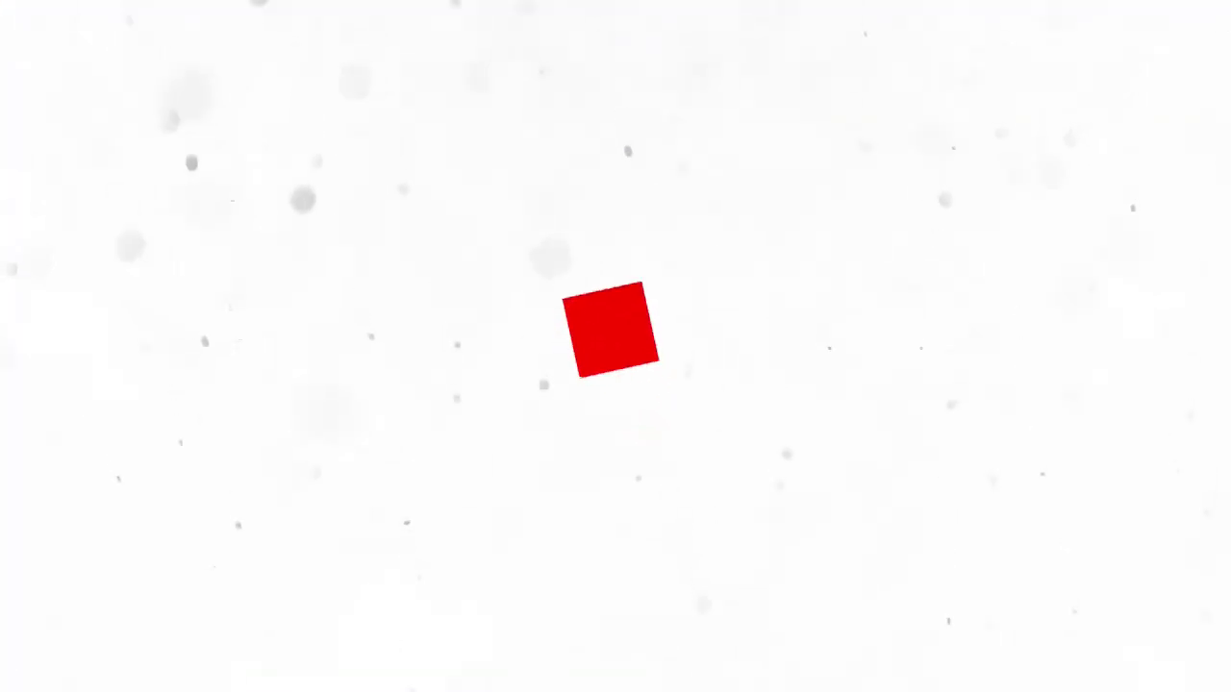